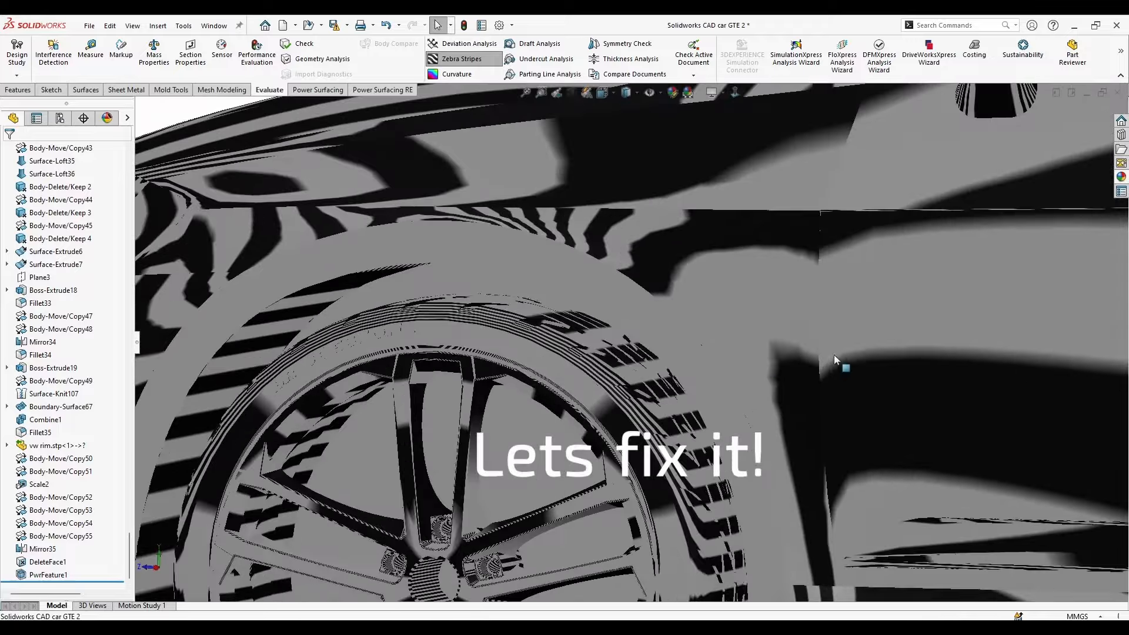
Examine the surface transitions around the front wheel arch, fender and door from several angles.
middle_drag(834, 354, 760, 423)
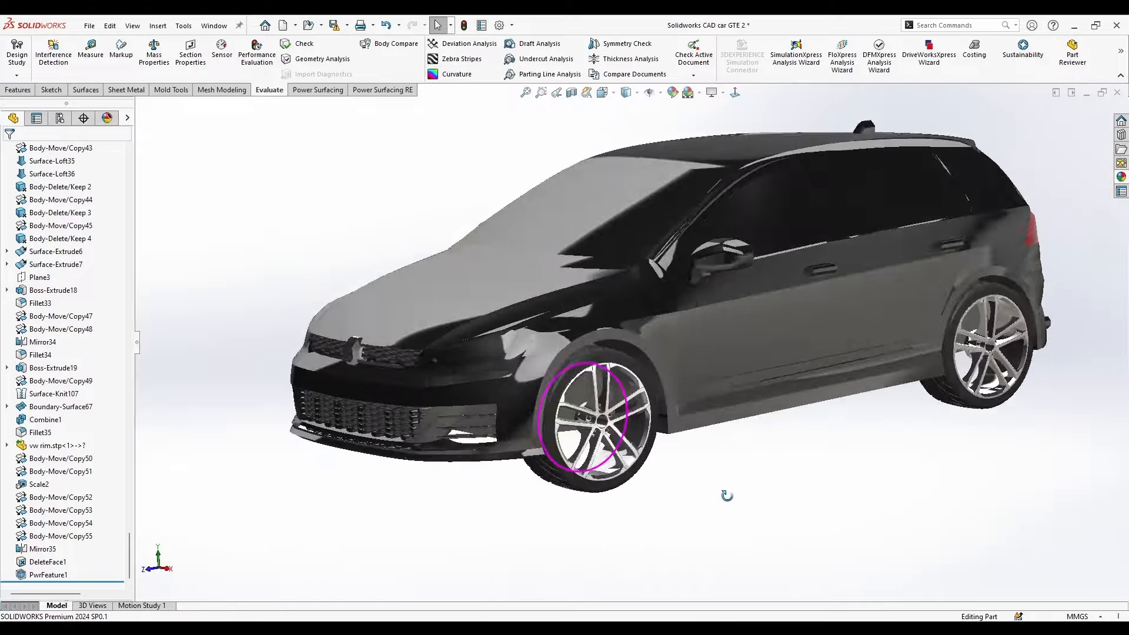
scroll(589, 387, down, 4)
middle_drag(589, 388, 671, 421)
scroll(672, 421, up, 5)
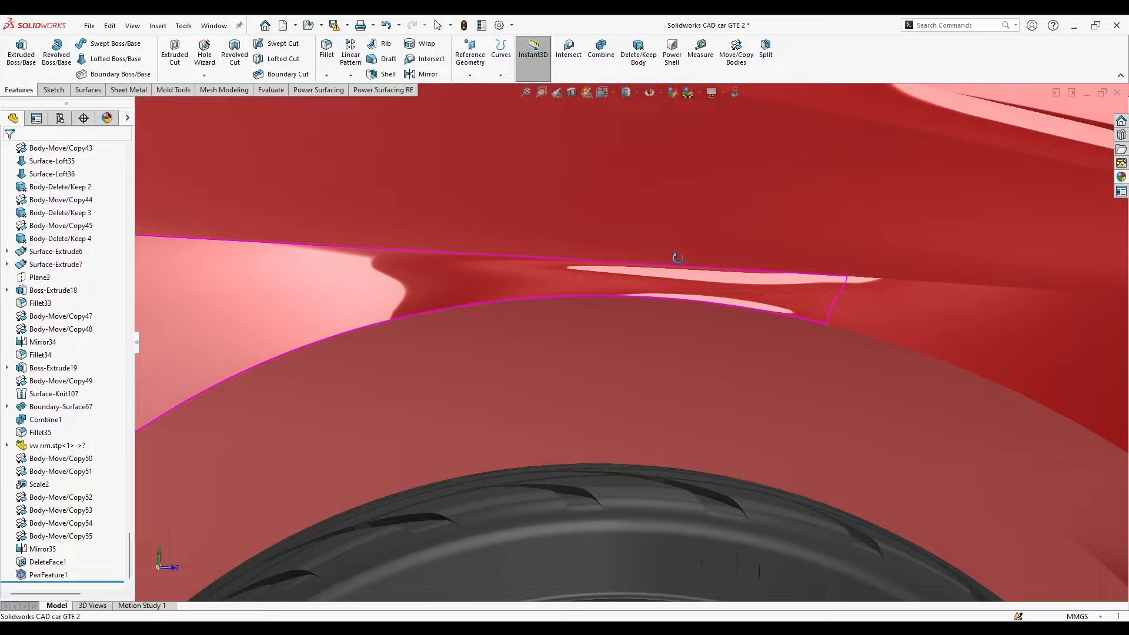
middle_drag(677, 258, 486, 326)
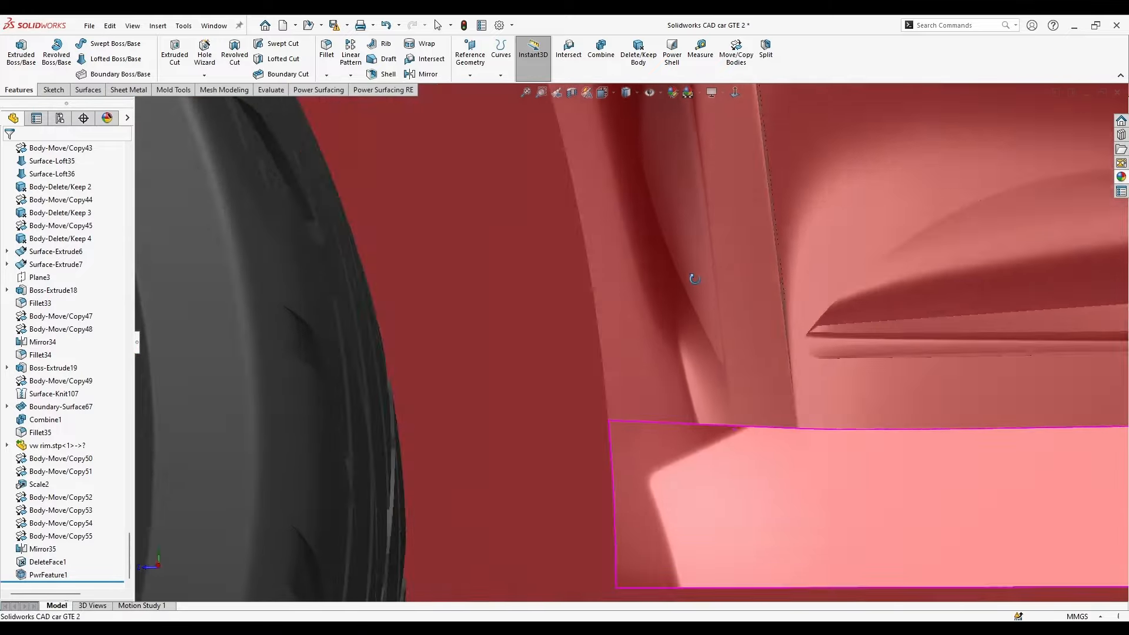
middle_drag(694, 278, 673, 521)
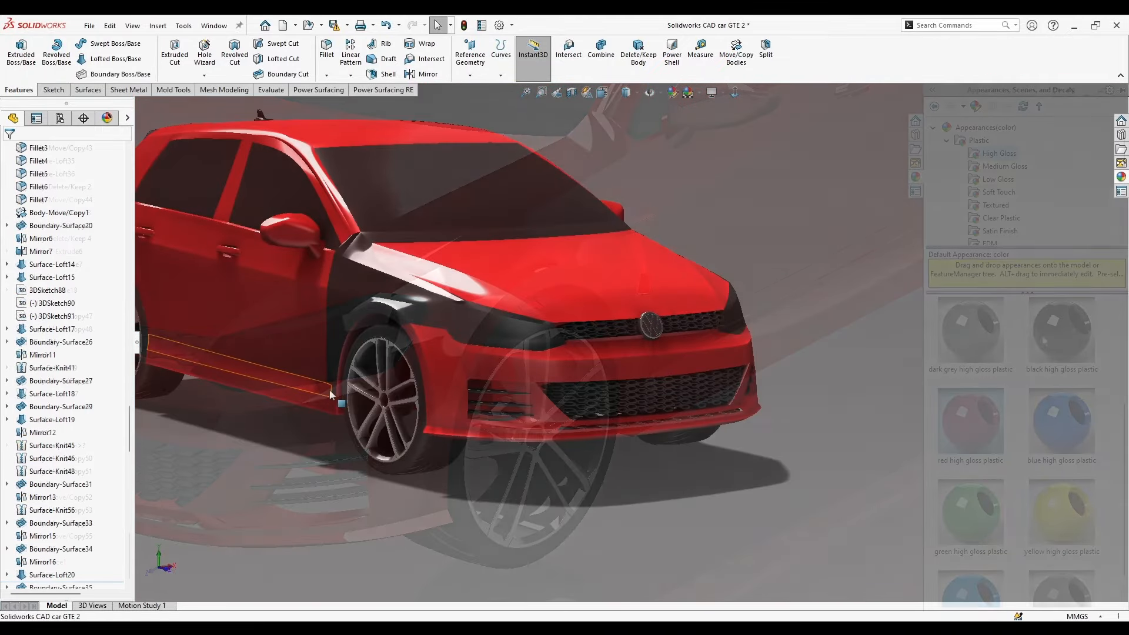
Apply a black appearance to the long strip between the doors and the side skirt.
click(317, 391)
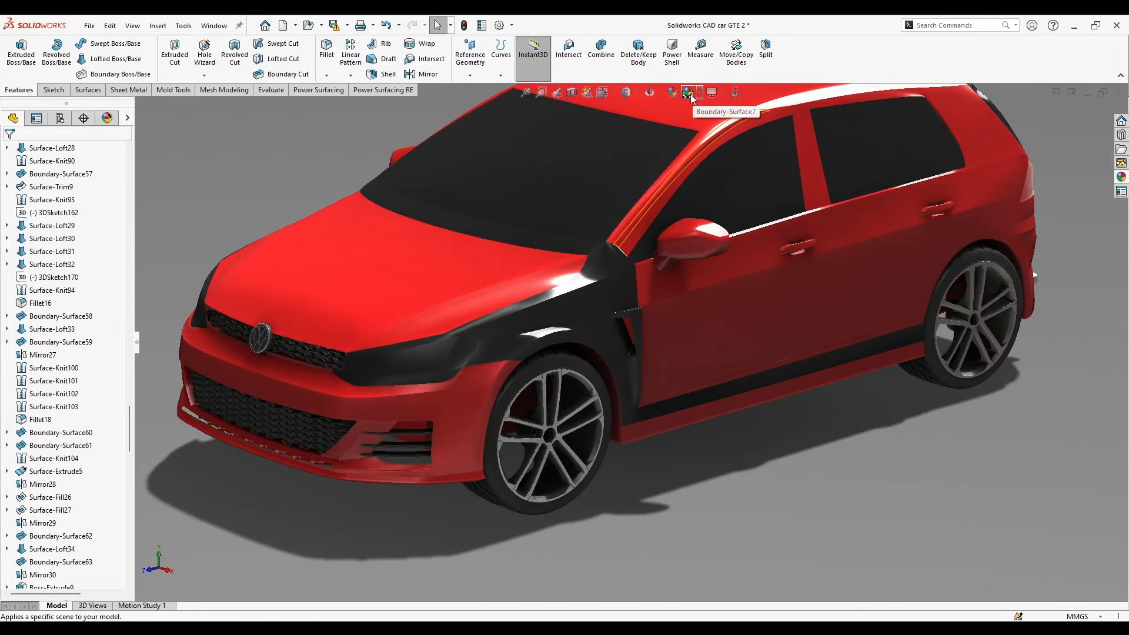
Preview the Backdrop - Black with Fill Lights scene, and apply the 3 Point Faded scene to the car.
click(688, 93)
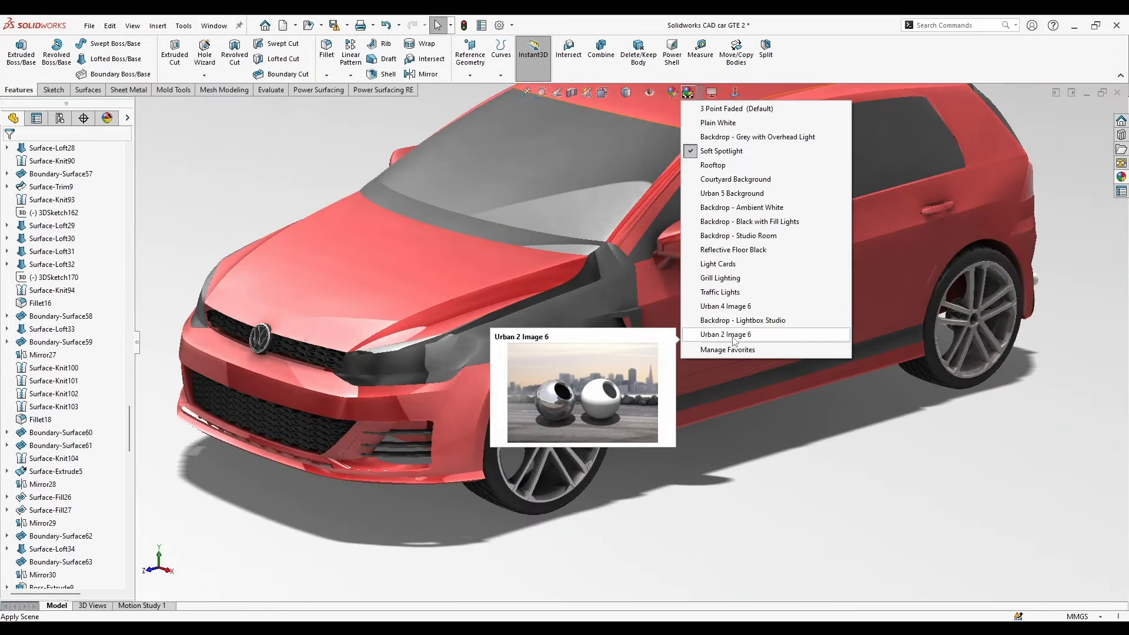
click(744, 221)
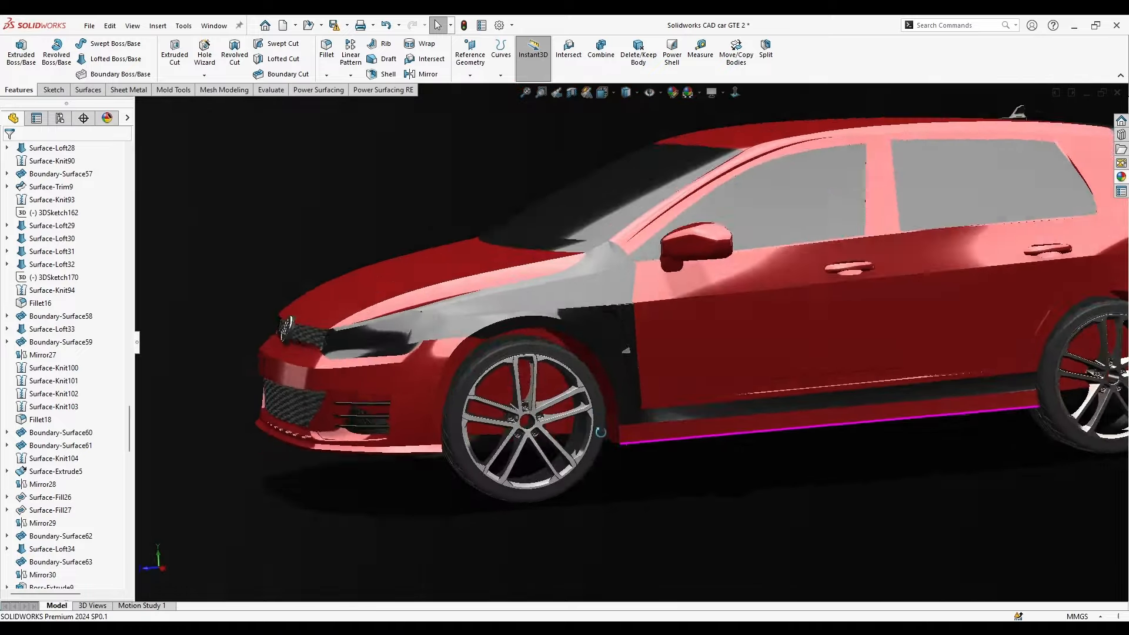
click(688, 93)
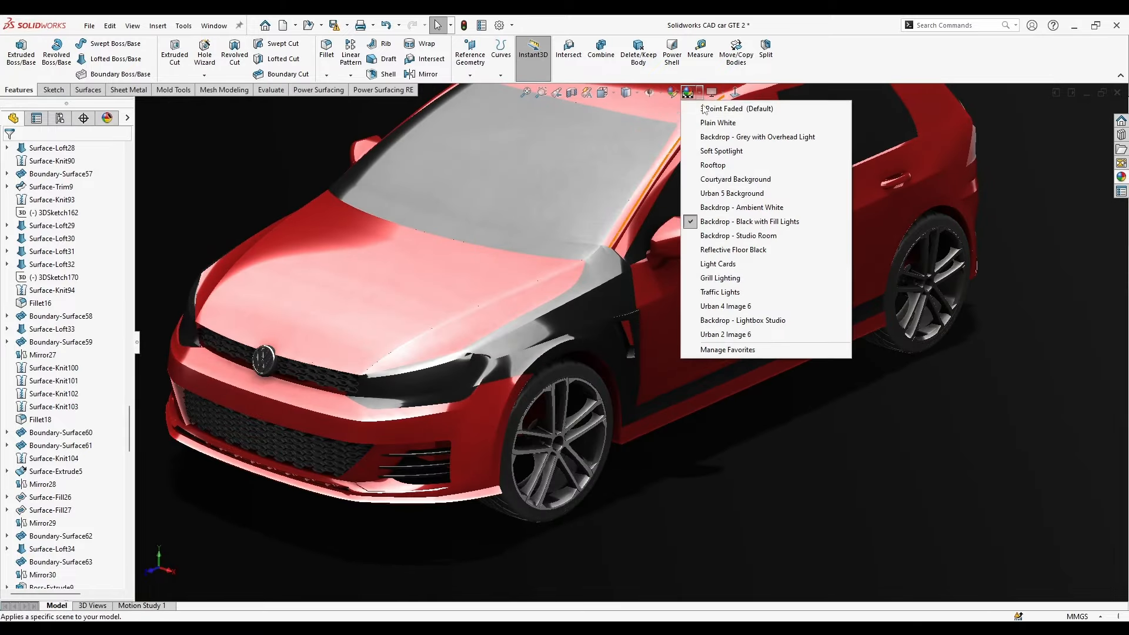
click(704, 109)
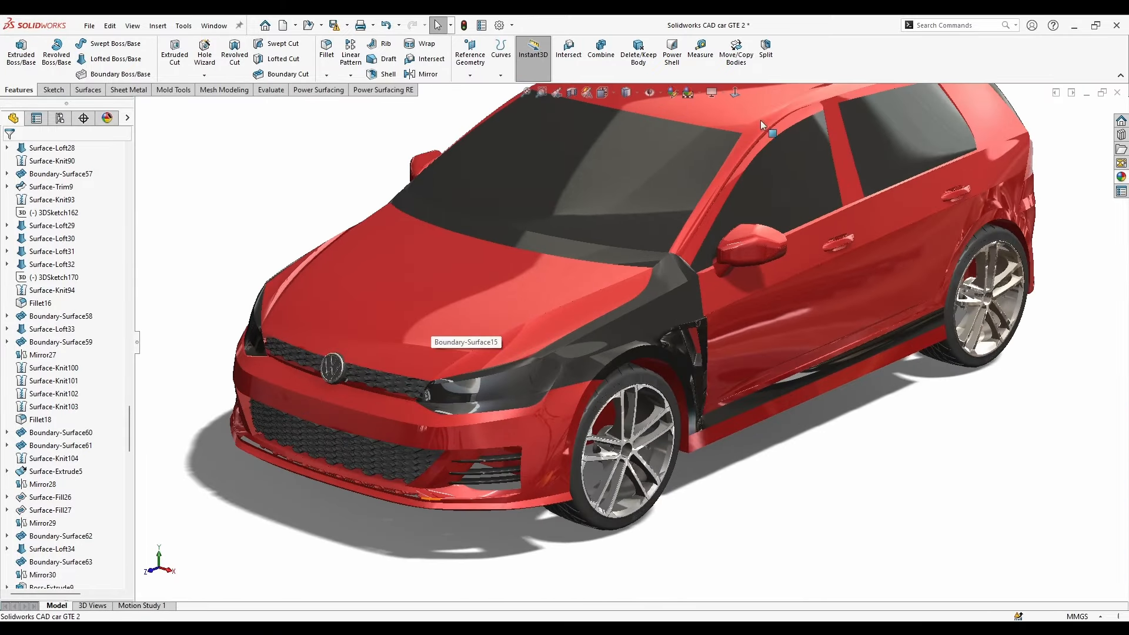
Examine the front fenders, wheel arches and bumper on both sides of the car, with and without model edges displayed.
click(711, 93)
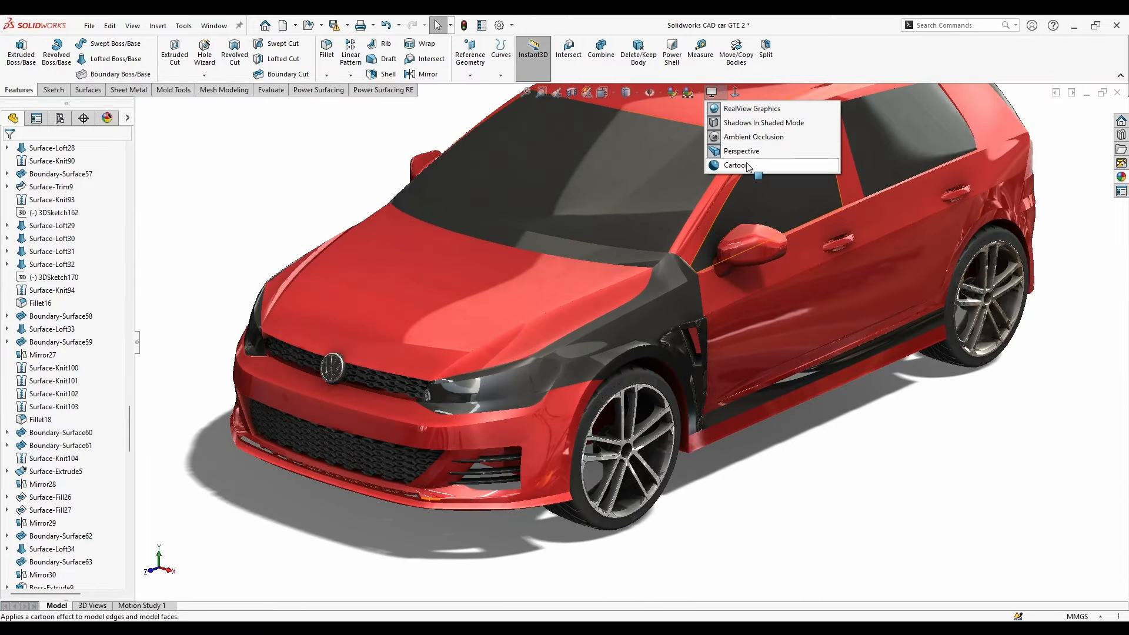
click(627, 93)
middle_drag(288, 394, 406, 388)
scroll(318, 339, down, 3)
middle_drag(310, 359, 360, 353)
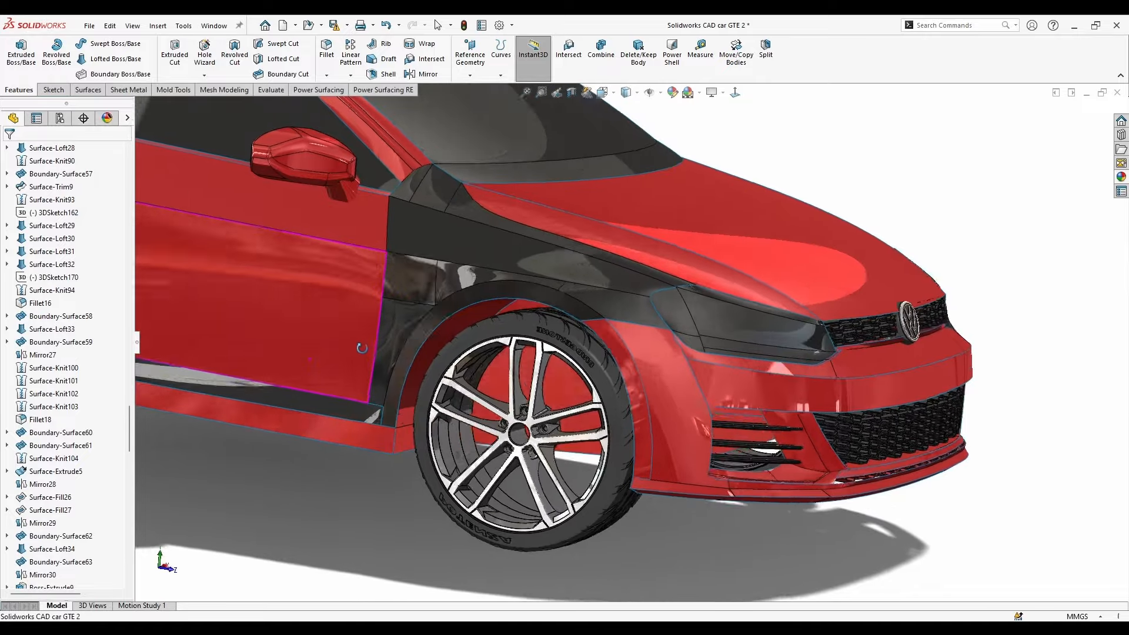
scroll(423, 330, down, 3)
middle_drag(512, 312, 565, 289)
scroll(866, 278, up, 7)
middle_drag(866, 279, 775, 248)
scroll(651, 316, down, 8)
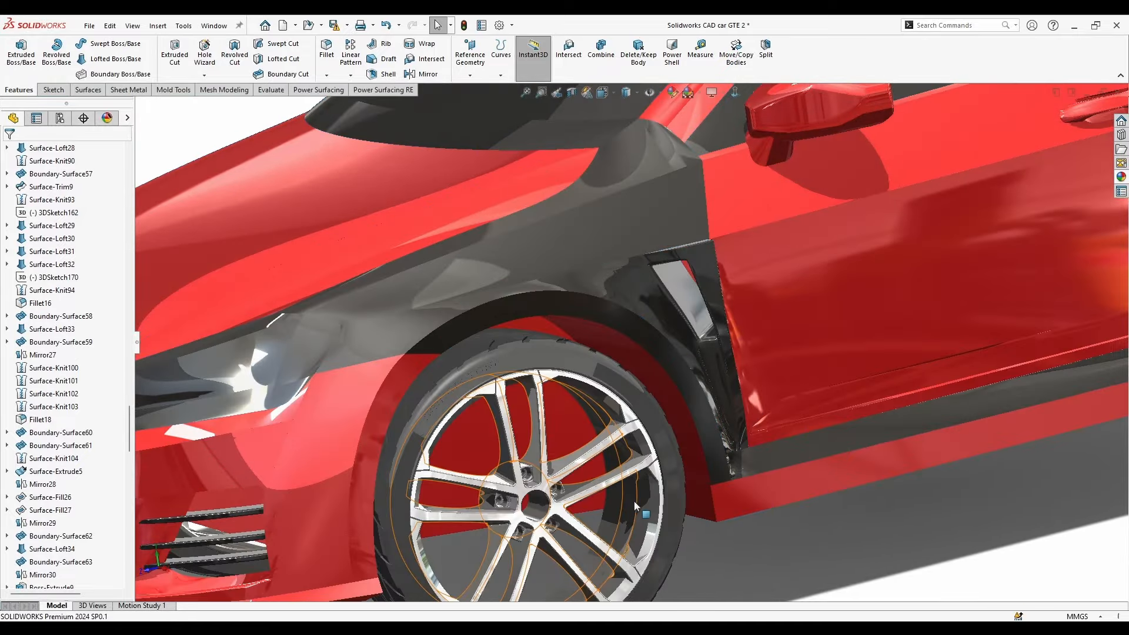
scroll(634, 501, up, 2)
middle_drag(634, 501, 666, 545)
scroll(668, 548, up, 3)
scroll(813, 478, up, 1)
middle_drag(815, 479, 764, 423)
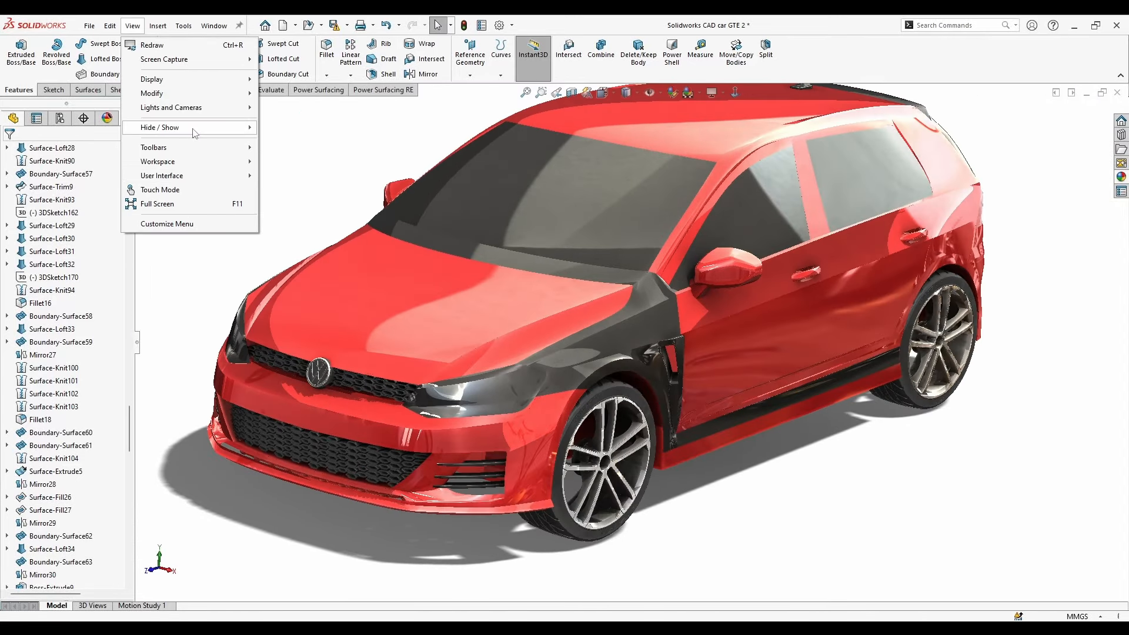
Adjust the perspective of the model view and look over the whole car.
mouse_move(176, 92)
click(294, 274)
click(9, 151)
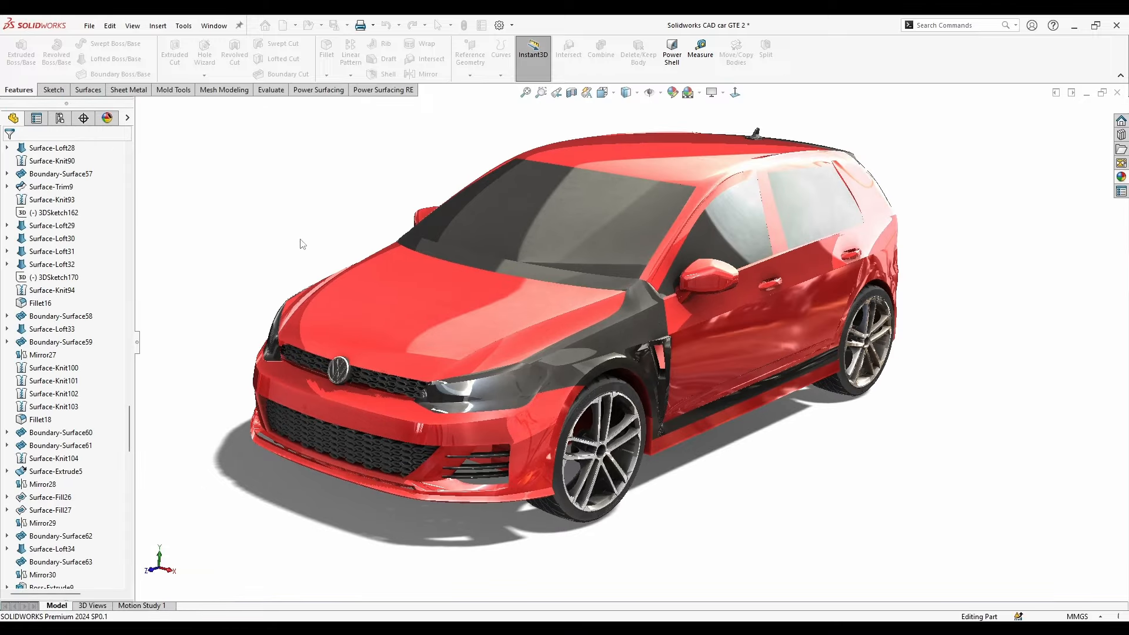
mouse_move(302, 244)
middle_down()
mouse_move(285, 214)
mouse_move(280, 246)
mouse_move(306, 240)
middle_up()
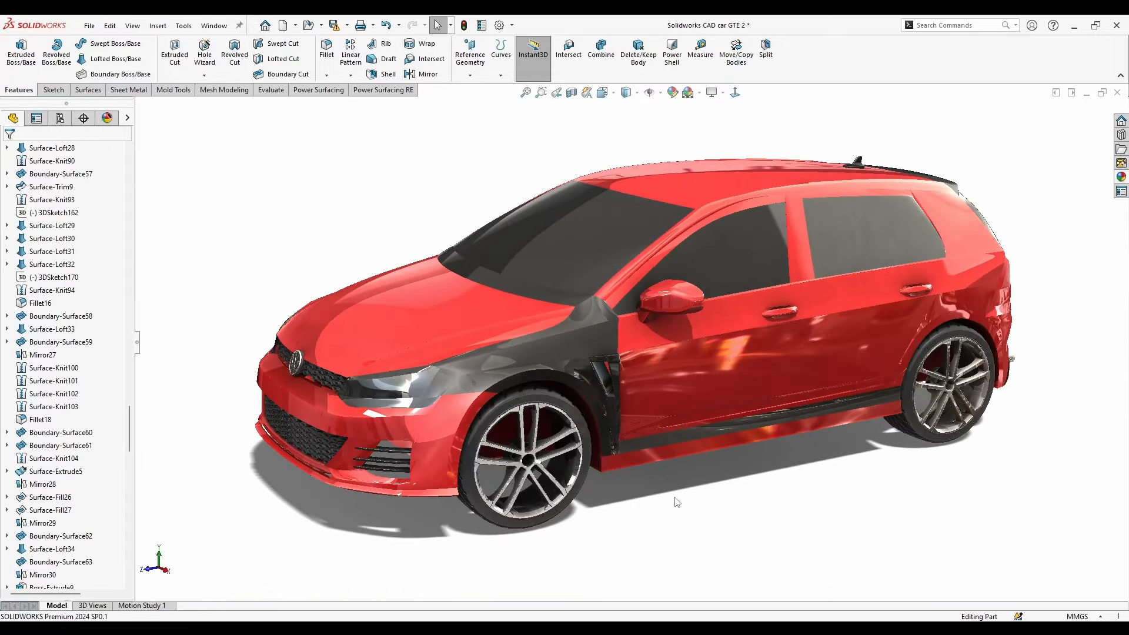
mouse_move(678, 502)
middle_down()
mouse_move(654, 487)
mouse_move(673, 511)
middle_up()
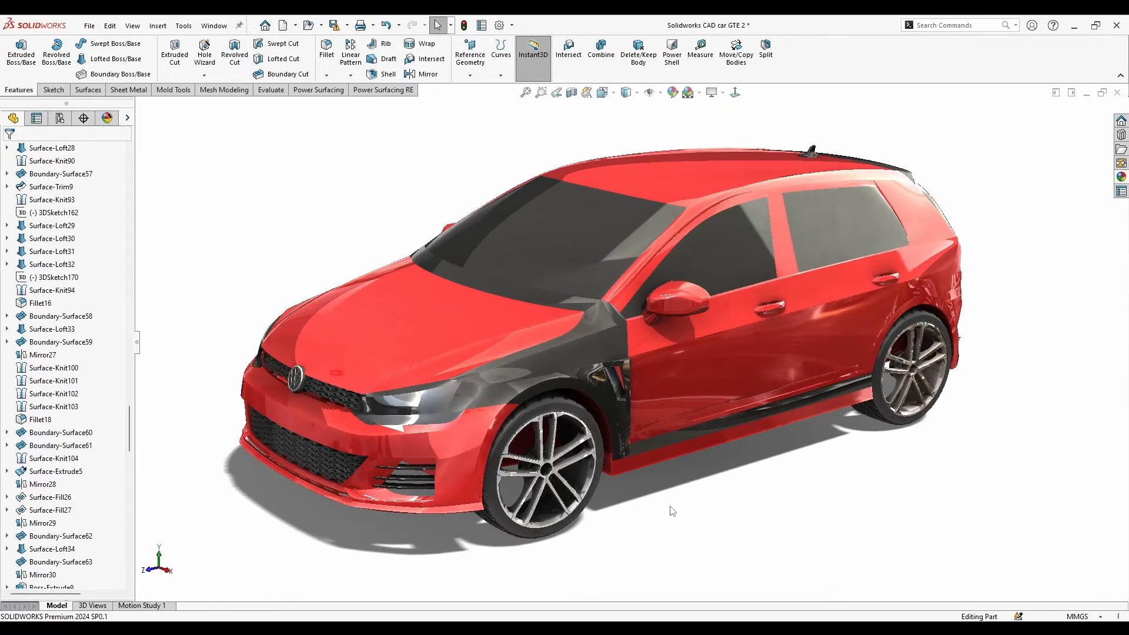
Extend the fender's control mesh forward above the wheel arch with two more faces, and turn on mesh transparency.
scroll(468, 361, down, 3)
middle_drag(550, 456, 433, 278)
scroll(432, 278, up, 3)
scroll(432, 278, down, 2)
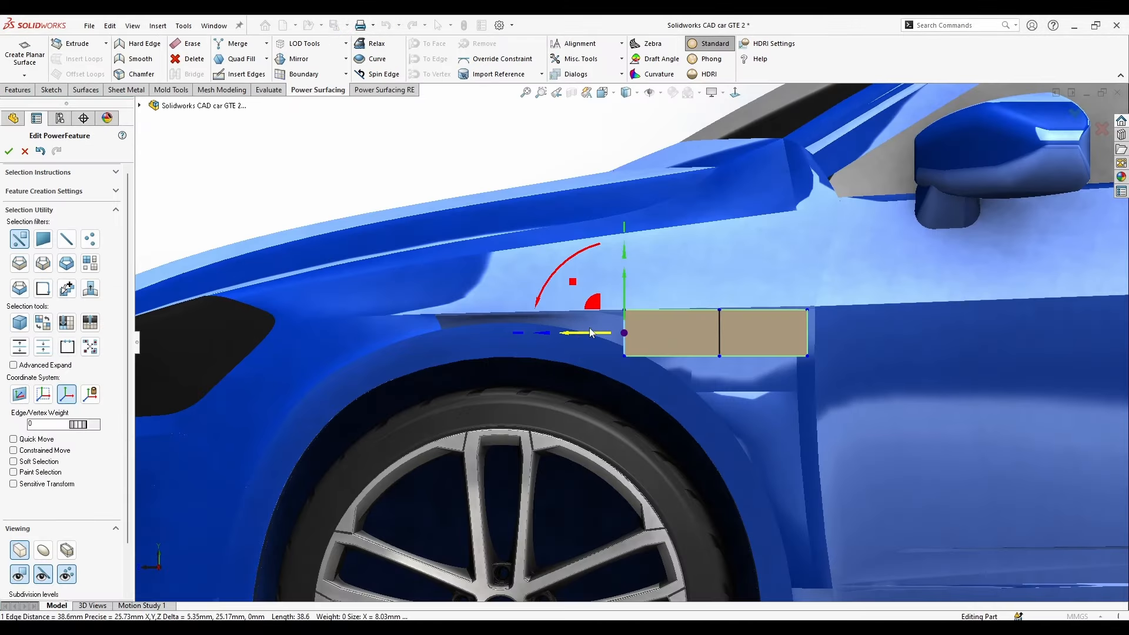
drag(589, 327, 422, 341)
scroll(18, 532, down, 3)
click(29, 570)
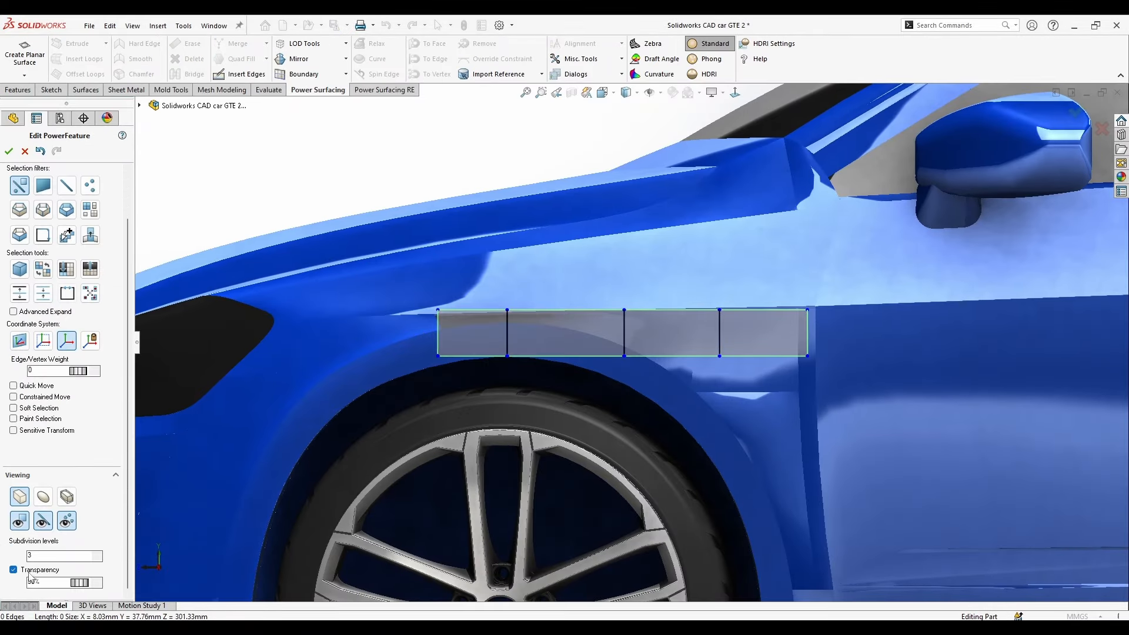
Extrude the two rearmost lower mesh edges down along the wheel arch, adjust the rear corner vertex, and accept the feature.
click(773, 357)
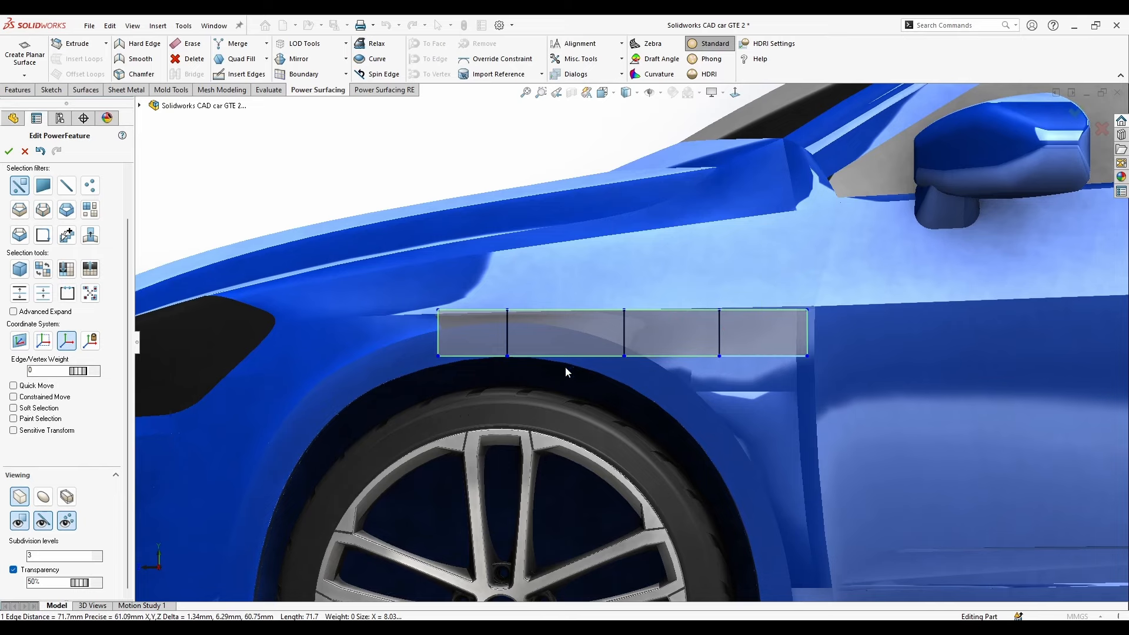
ctrl+click(676, 361)
drag(686, 336, 724, 351)
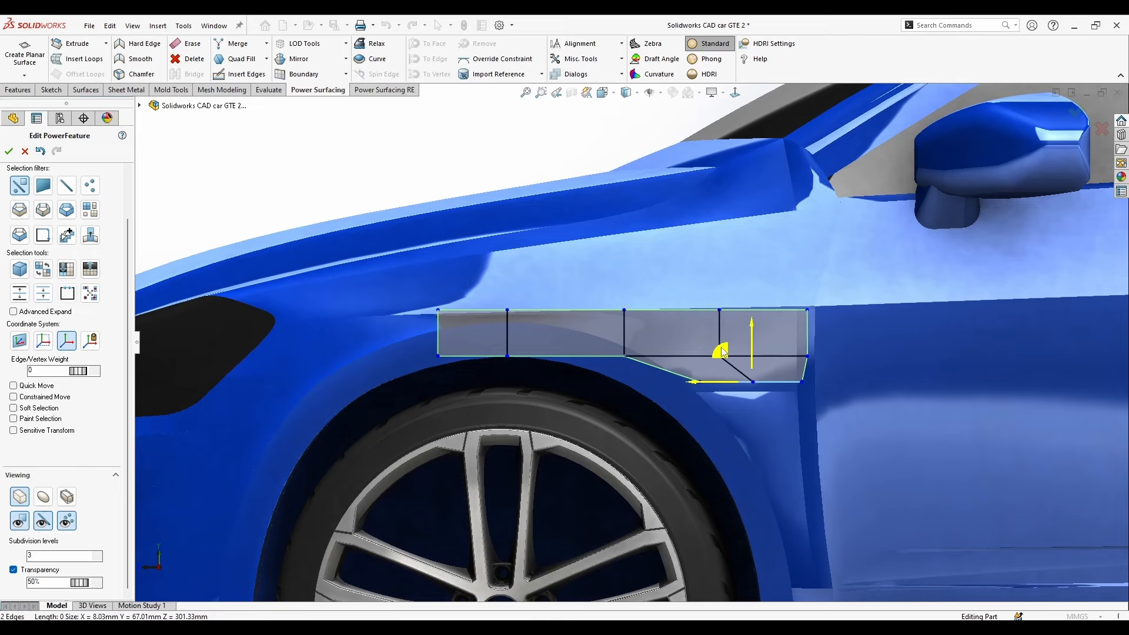
click(806, 399)
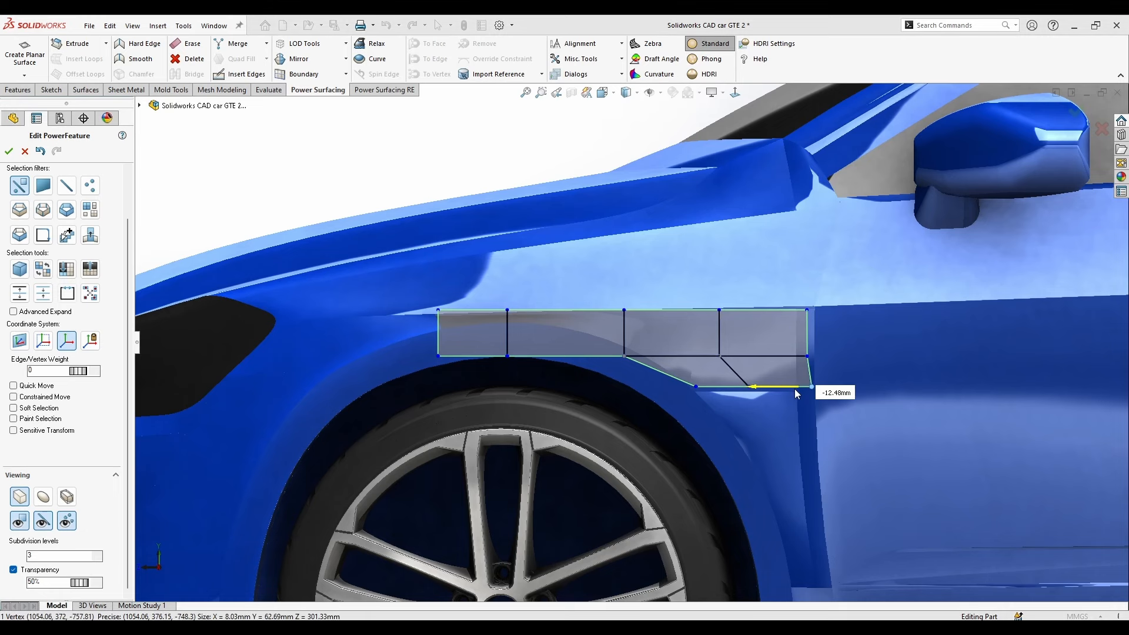
click(1075, 112)
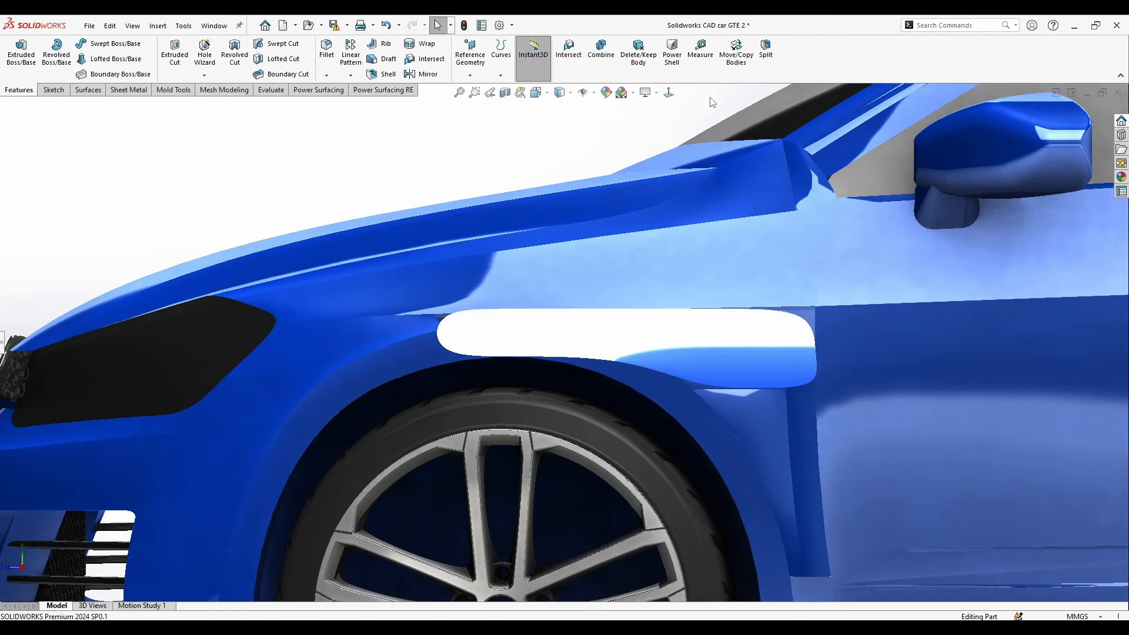
Reopen the fender's power feature for editing and move the mesh's rear edges back to the door gap.
click(671, 152)
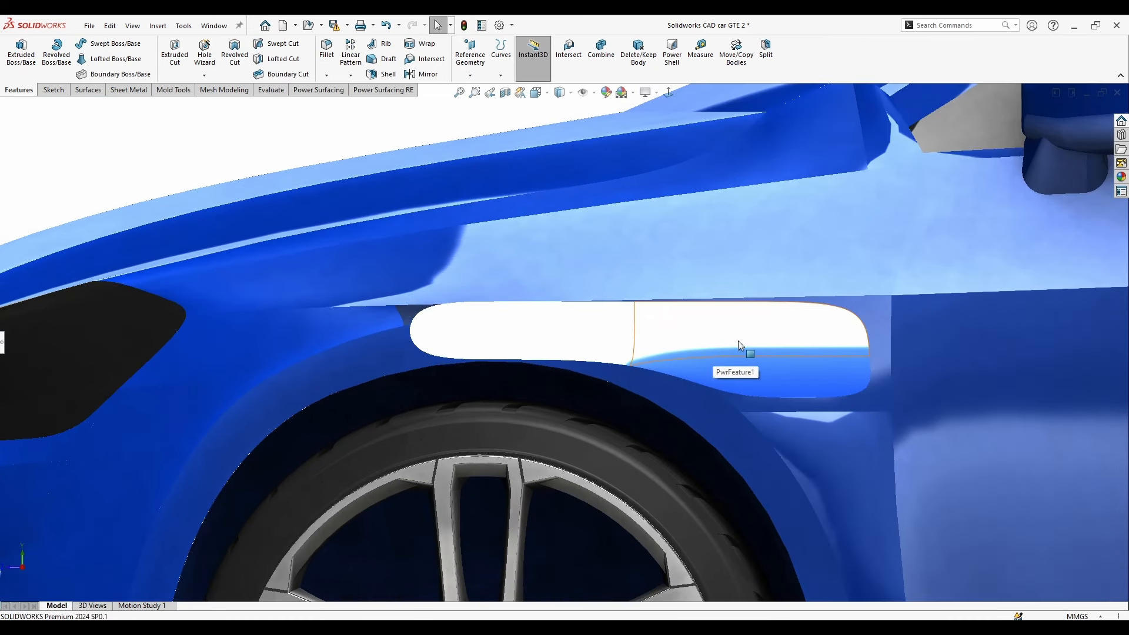
key(F9)
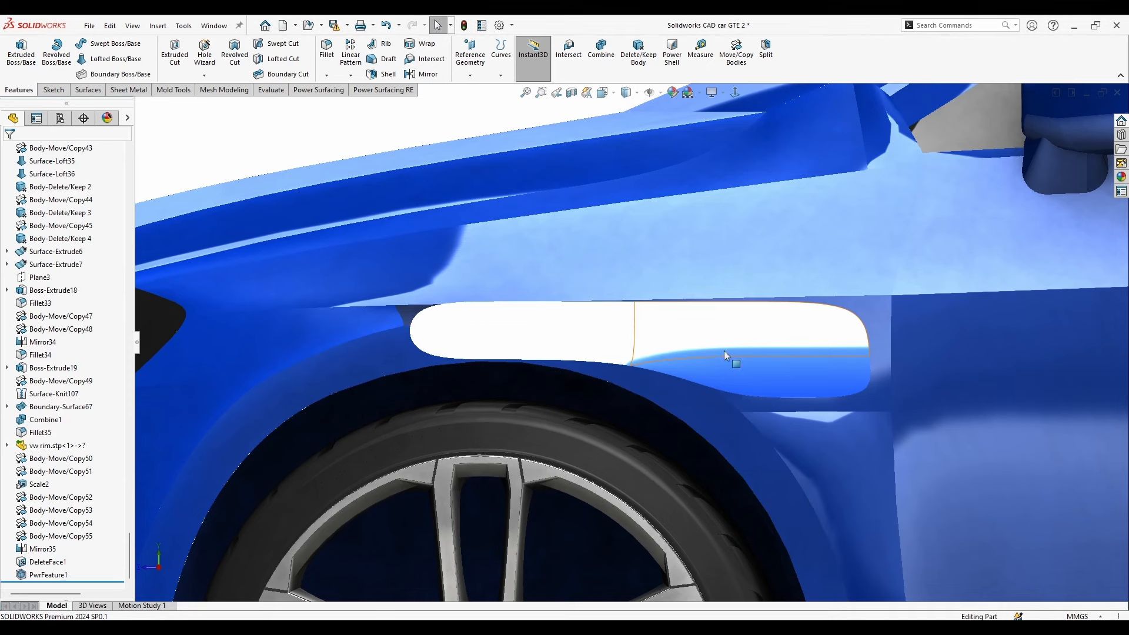
right_click(724, 350)
click(737, 331)
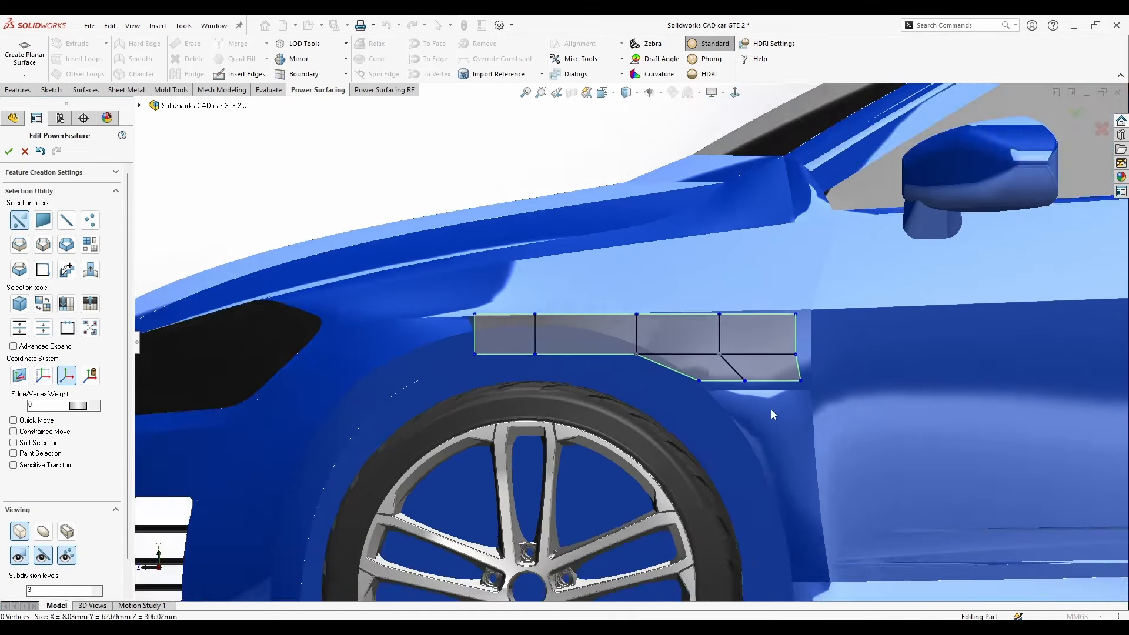
scroll(764, 399, down, 2)
click(725, 379)
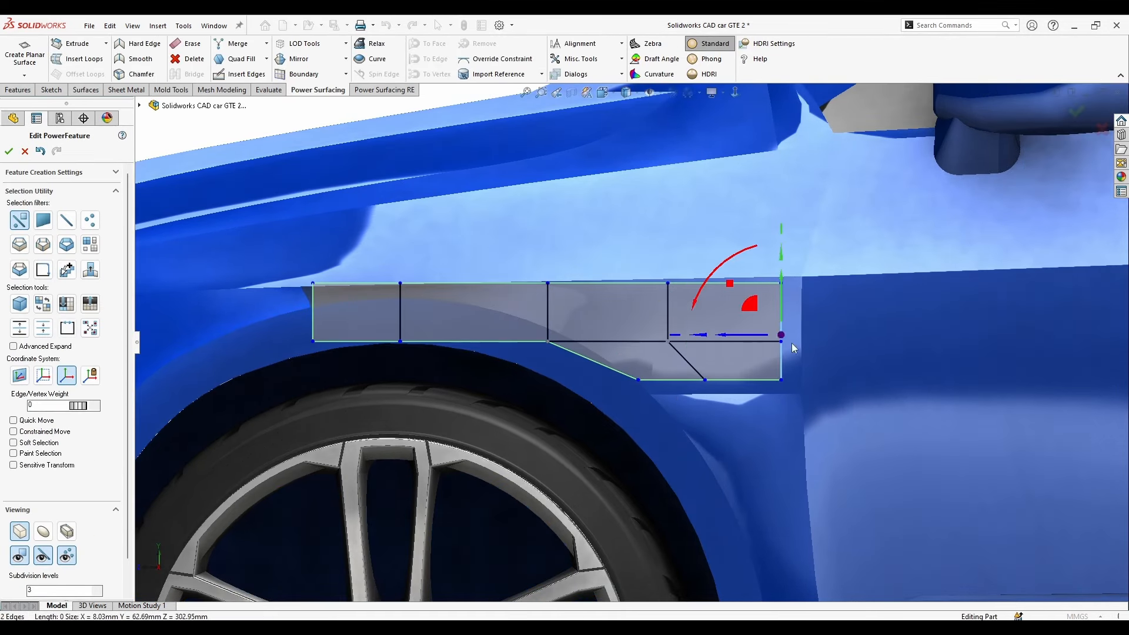
drag(791, 344, 804, 343)
Extrude the mesh's two lower edges down behind the wheel to the sill, adding two rows of narrowing faces.
scroll(682, 383, up, 2)
alt+drag(661, 340, 678, 376)
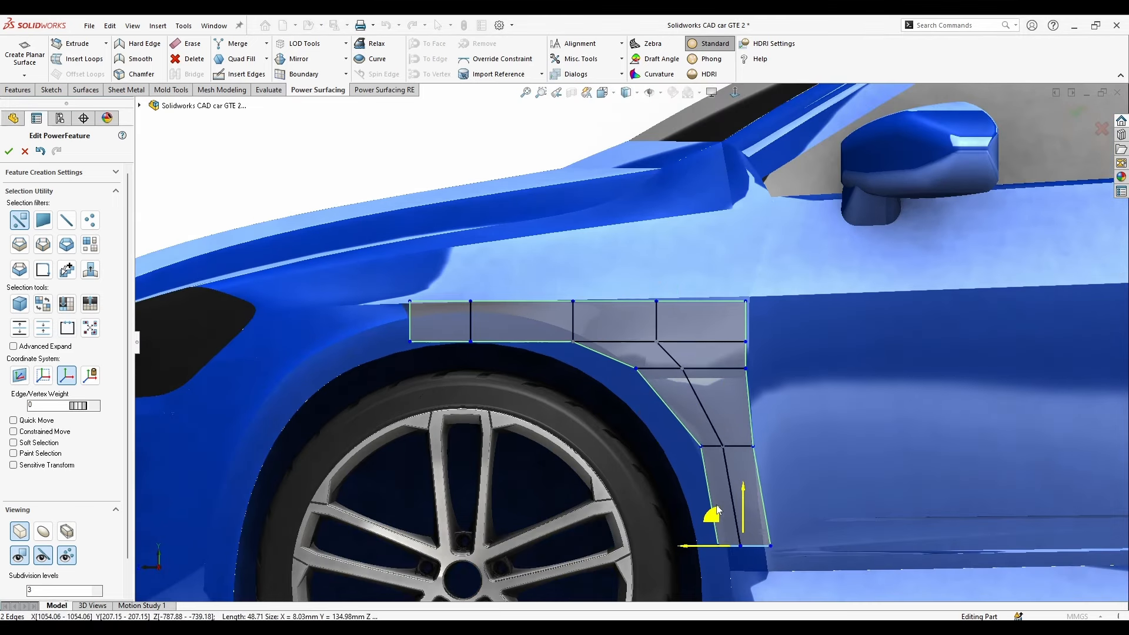
scroll(757, 535, up, 1)
drag(717, 510, 690, 507)
scroll(758, 544, down, 1)
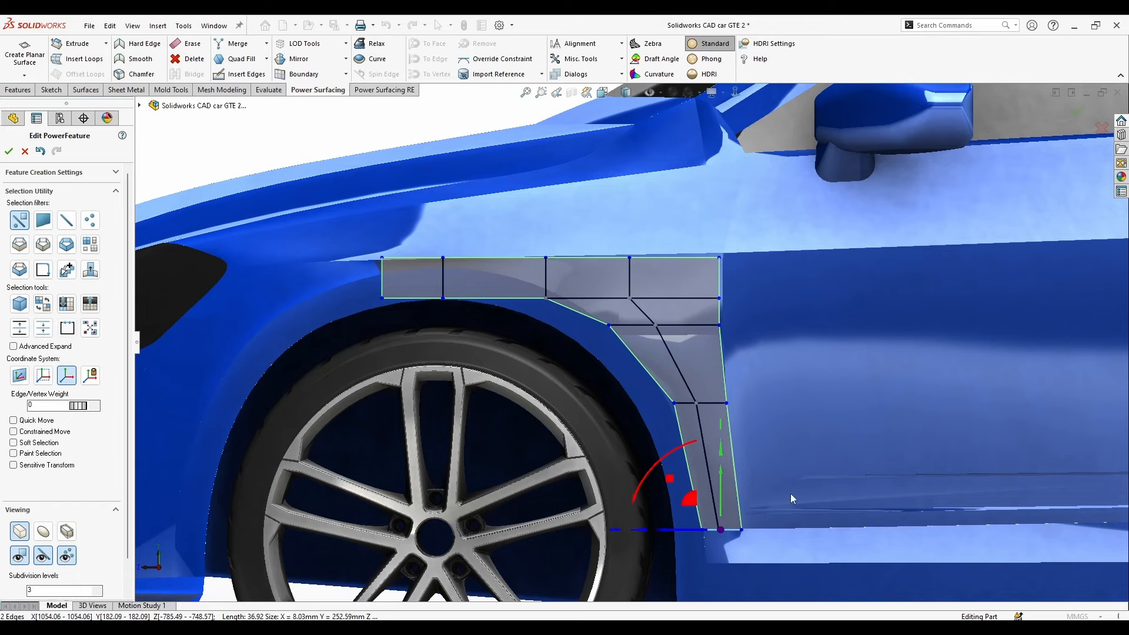
Reposition the middle cross edges and outer vertices so the mesh follows the door gap and the wheel arch.
drag(663, 354, 658, 356)
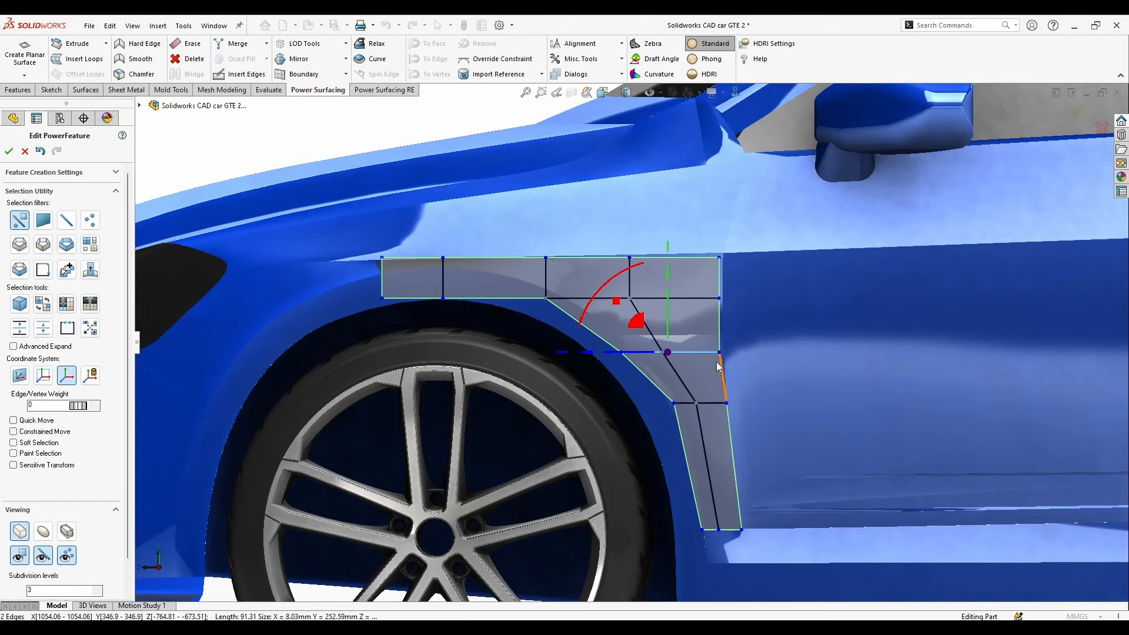
click(723, 351)
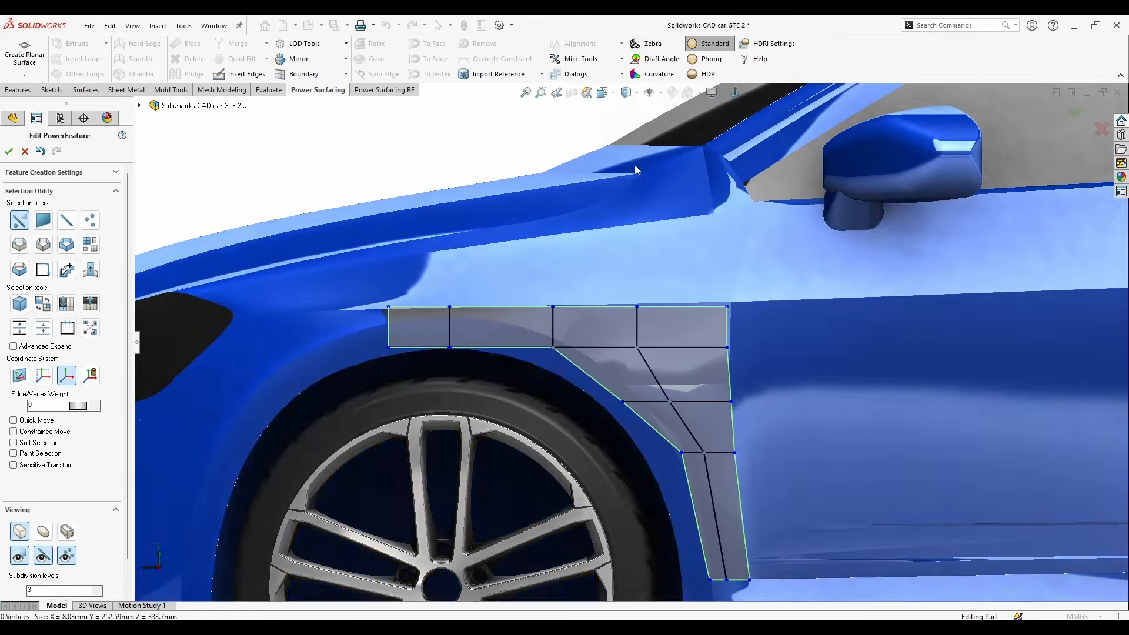
scroll(668, 260, down, 2)
drag(588, 360, 595, 359)
click(490, 346)
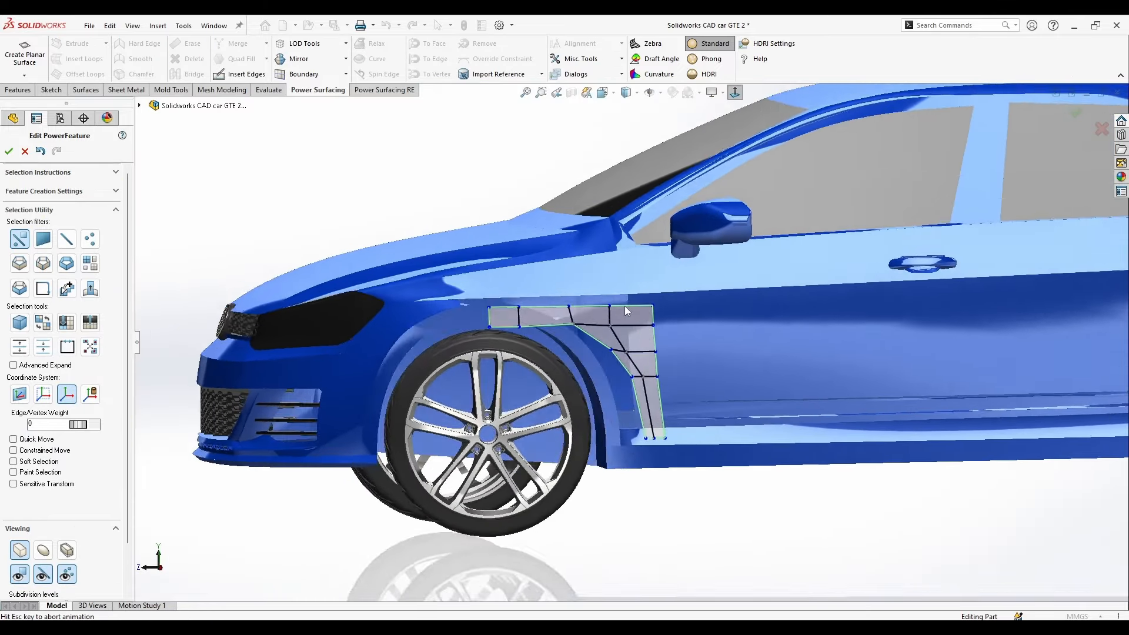
Insert edges across the two frontmost mesh faces, following the wheel arch to the front end.
scroll(625, 305, down, 5)
click(255, 74)
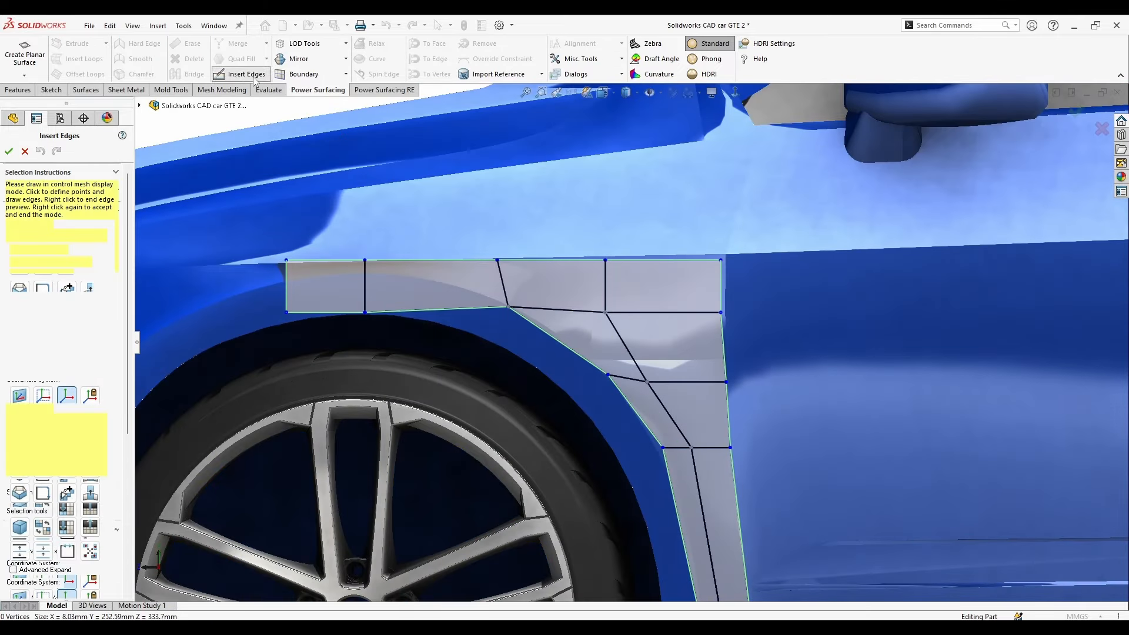
click(365, 274)
click(286, 282)
right_click(286, 282)
right_click(286, 282)
Delete the two surplus mesh faces below the inserted edges at the wheel arch.
click(326, 298)
shift+click(412, 299)
right_click(488, 310)
click(527, 320)
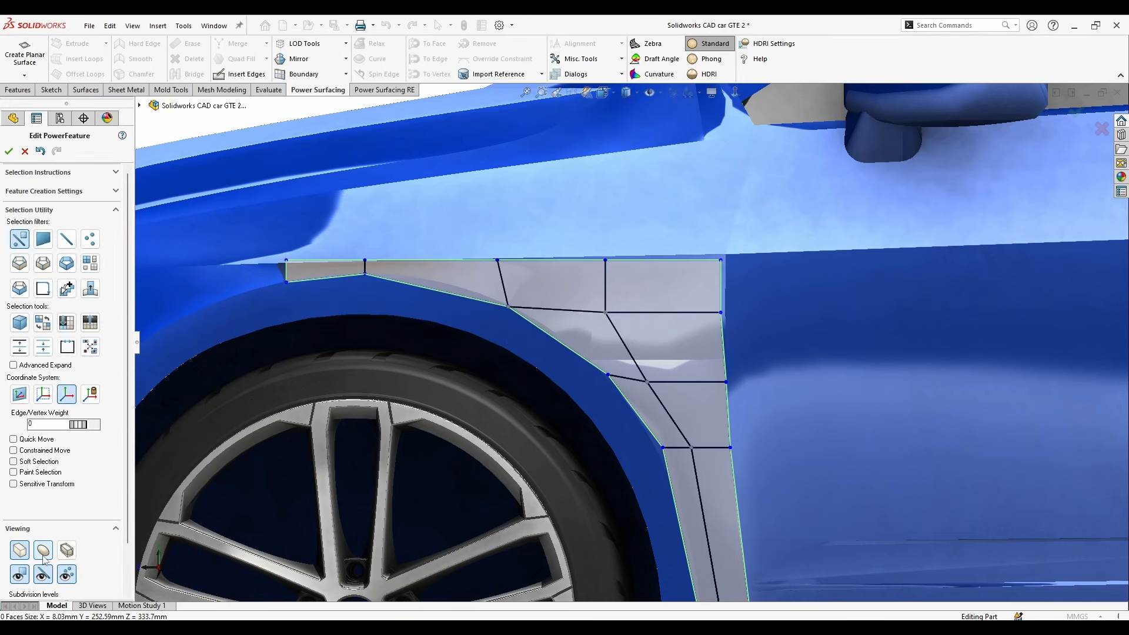
Sharpen the two corner vertices at the front end of the fender mesh.
click(299, 277)
shift+click(299, 264)
right_click(299, 264)
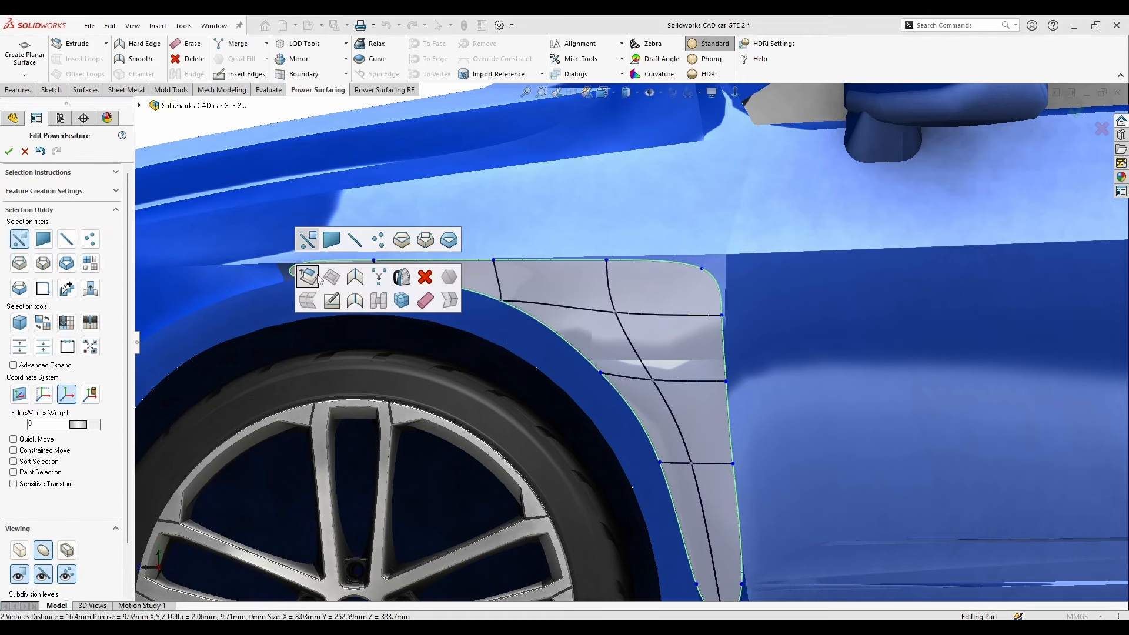
click(309, 277)
Sharpen the mesh's upper rear corner and its two bottom corners at the sill.
click(702, 269)
ctrl+middle_drag(715, 376, 688, 335)
shift+click(715, 544)
shift+click(671, 544)
right_click(715, 545)
click(729, 559)
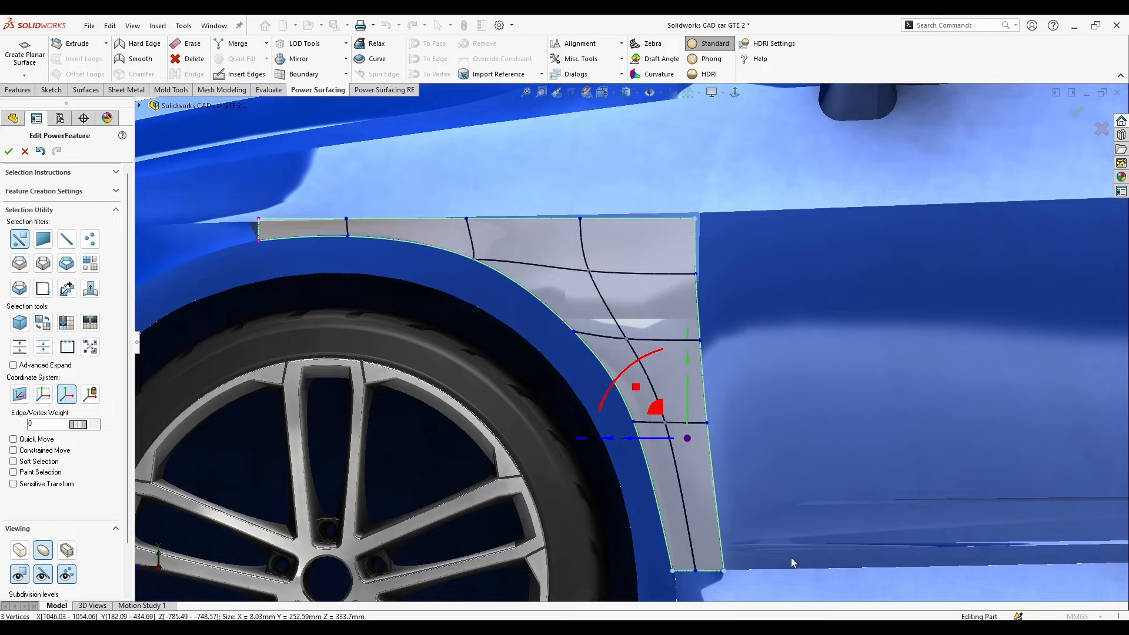
Move the mesh's front upper corner slightly forward toward the tip of the fender opening.
click(791, 557)
scroll(751, 426, up, 2)
scroll(344, 257, down, 2)
click(386, 257)
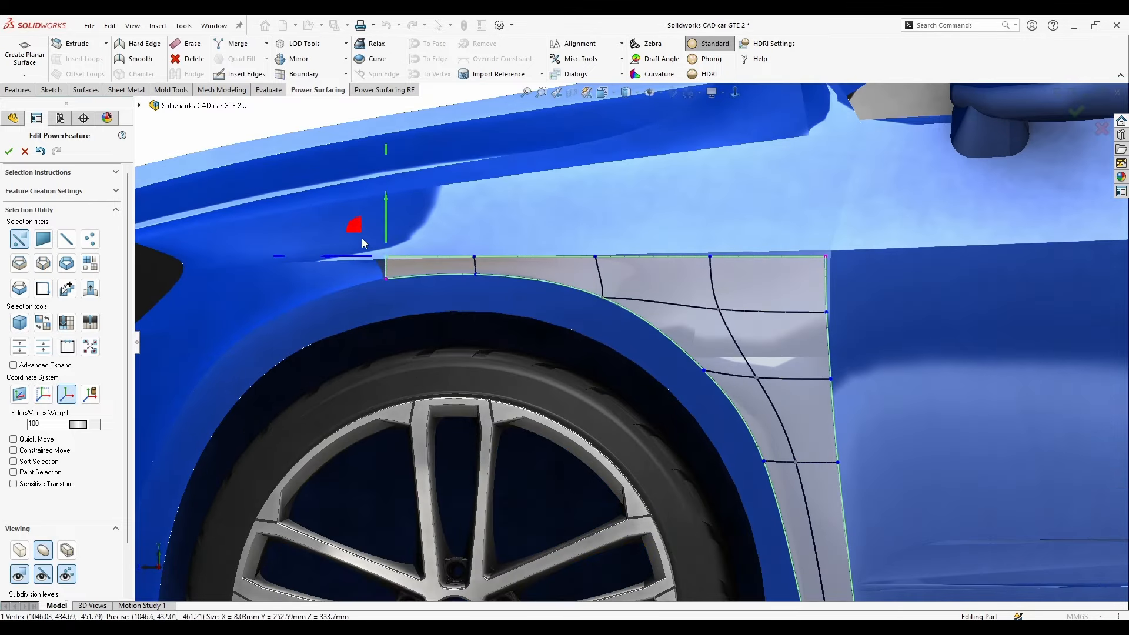
scroll(665, 420, up, 3)
middle_drag(664, 420, 809, 476)
scroll(729, 294, up, 3)
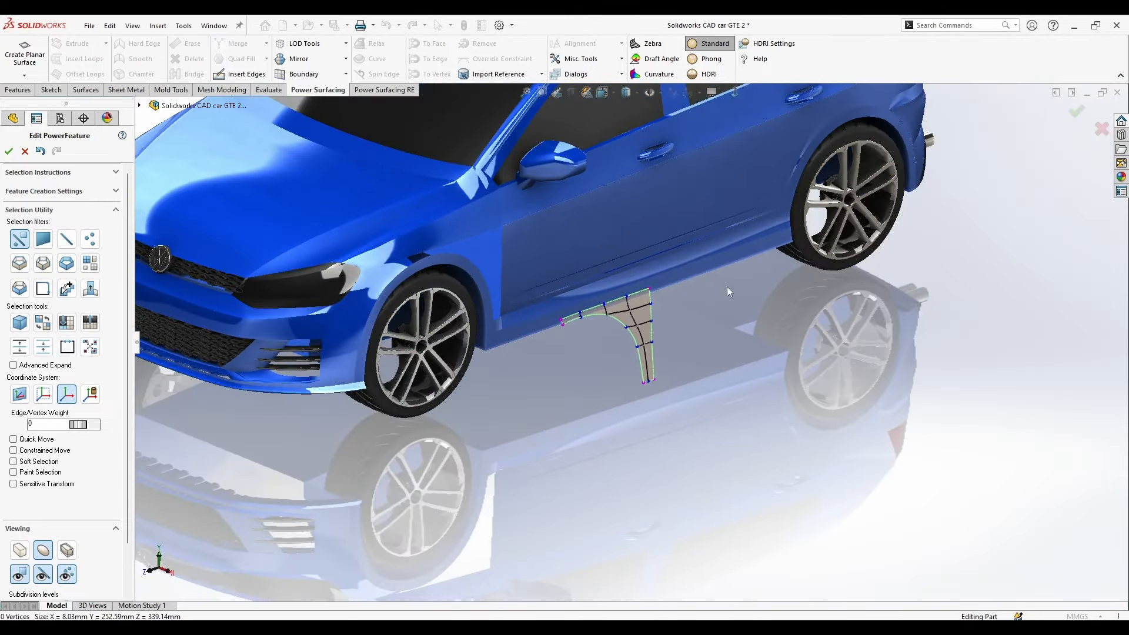
Select the whole fender mesh and slide it sideways onto the car's flank, into the opening between wheel arch and door.
drag(738, 244, 461, 506)
drag(654, 350, 497, 283)
scroll(441, 250, down, 4)
middle_drag(441, 250, 491, 236)
drag(487, 426, 483, 426)
click(530, 395)
middle_drag(530, 395, 458, 339)
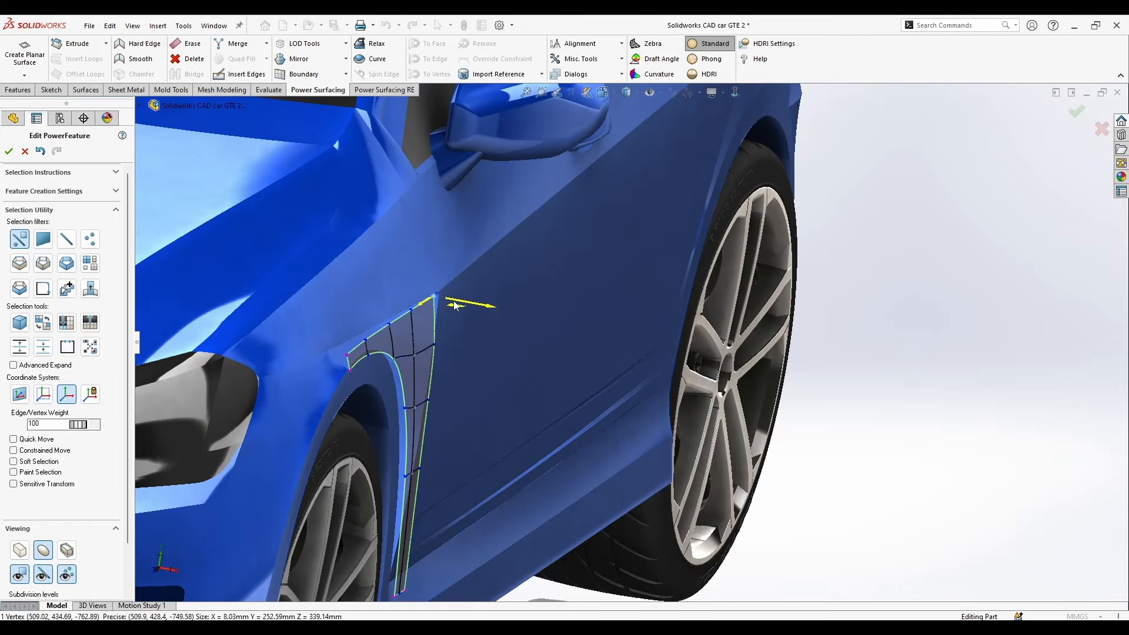
click(547, 377)
mouse_move(546, 376)
middle_down()
mouse_move(534, 365)
mouse_move(565, 370)
middle_up()
click(360, 324)
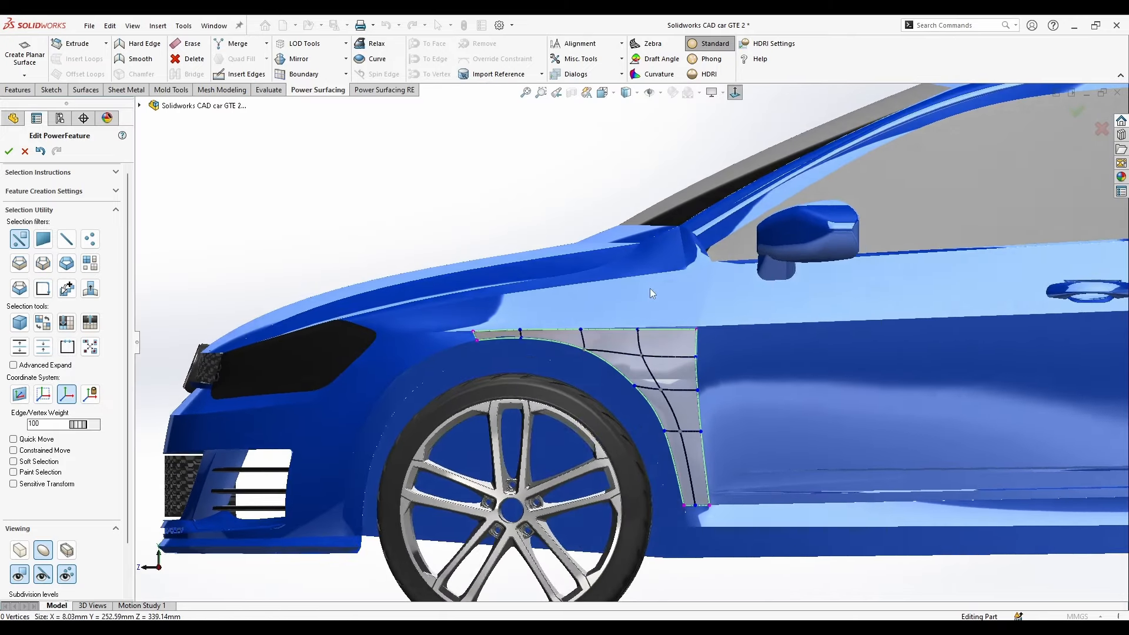
Import the fender, wheel-arch, door and sill faces surrounding the opening as references for the mesh.
click(498, 74)
click(433, 339)
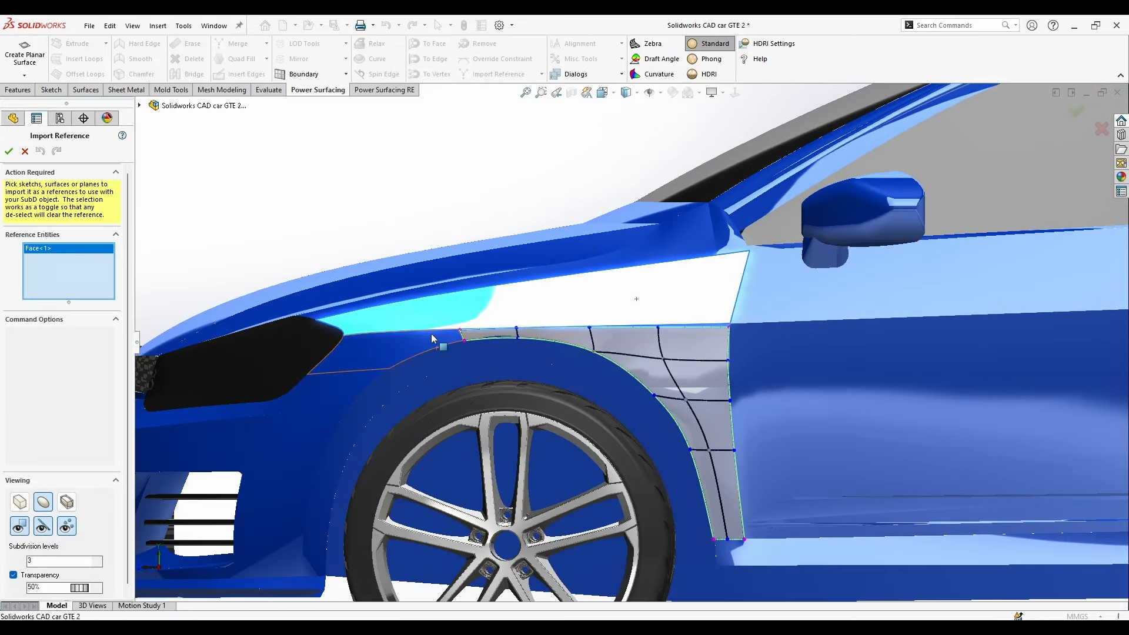
click(727, 554)
click(753, 514)
click(762, 518)
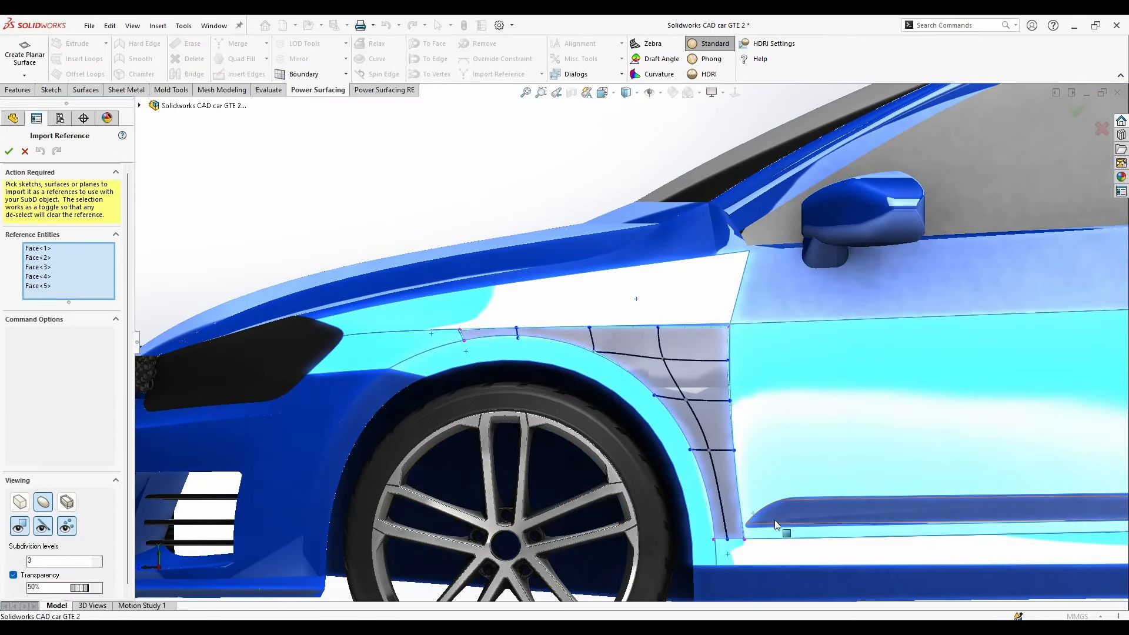
scroll(721, 336, down, 4)
scroll(722, 301, down, 8)
click(591, 327)
mouse_move(612, 343)
middle_down()
mouse_move(638, 333)
mouse_move(601, 336)
middle_up()
click(598, 335)
scroll(595, 396, up, 10)
middle_drag(410, 421, 595, 273)
right_click(584, 450)
Attach the four upper mesh edges to the lower edge of the upper fender reference.
scroll(584, 450, up, 4)
scroll(572, 393, up, 4)
scroll(599, 348, down, 5)
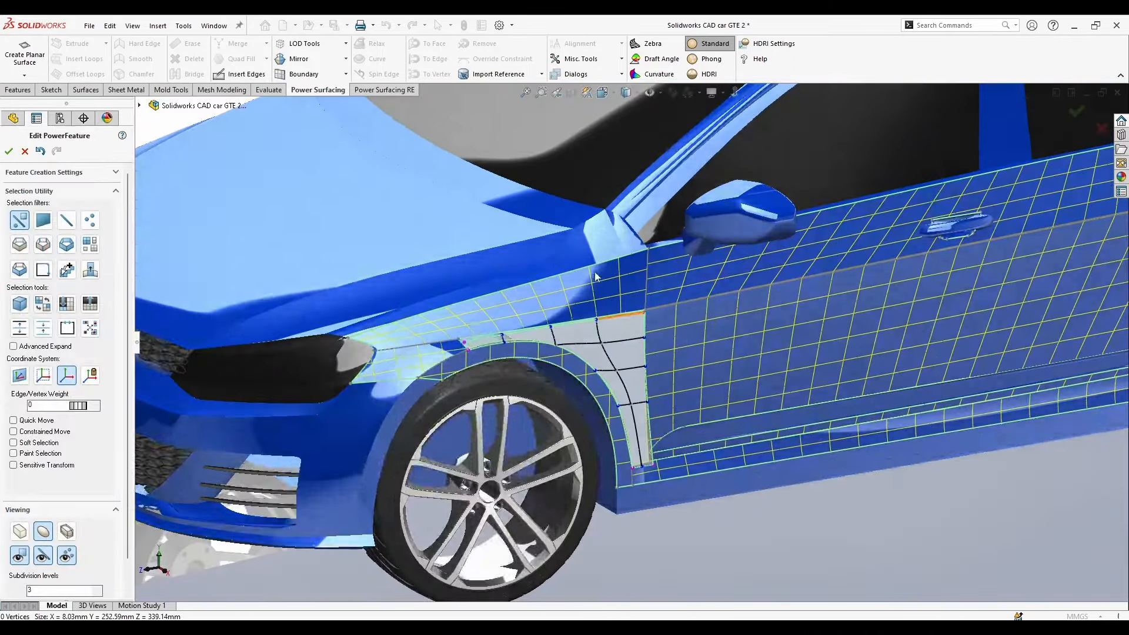
scroll(471, 330, down, 6)
click(465, 306)
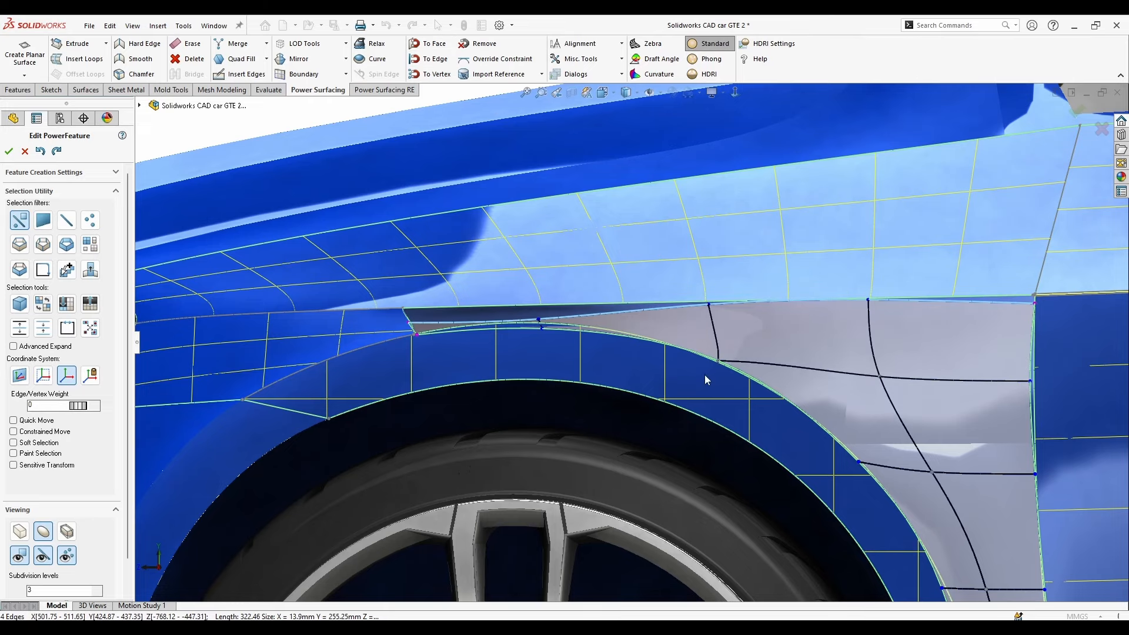
click(452, 326)
middle_drag(584, 315, 536, 326)
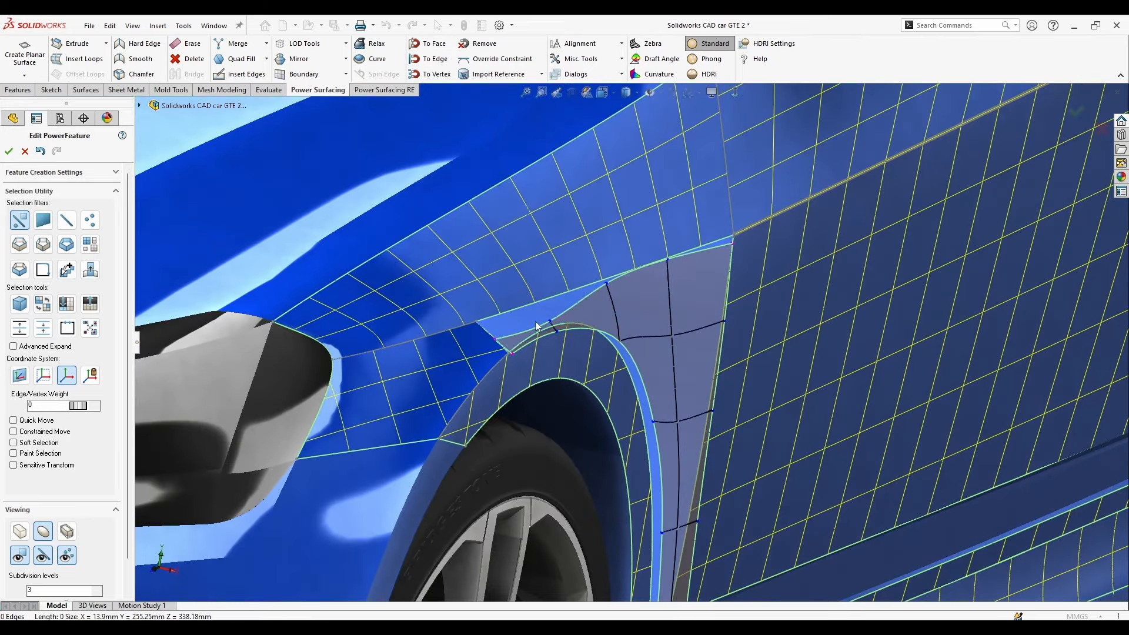
scroll(533, 295, down, 2)
Snap the mesh's front upper, upper rear and lower rear corner vertices to the adjoining reference geometry.
click(483, 363)
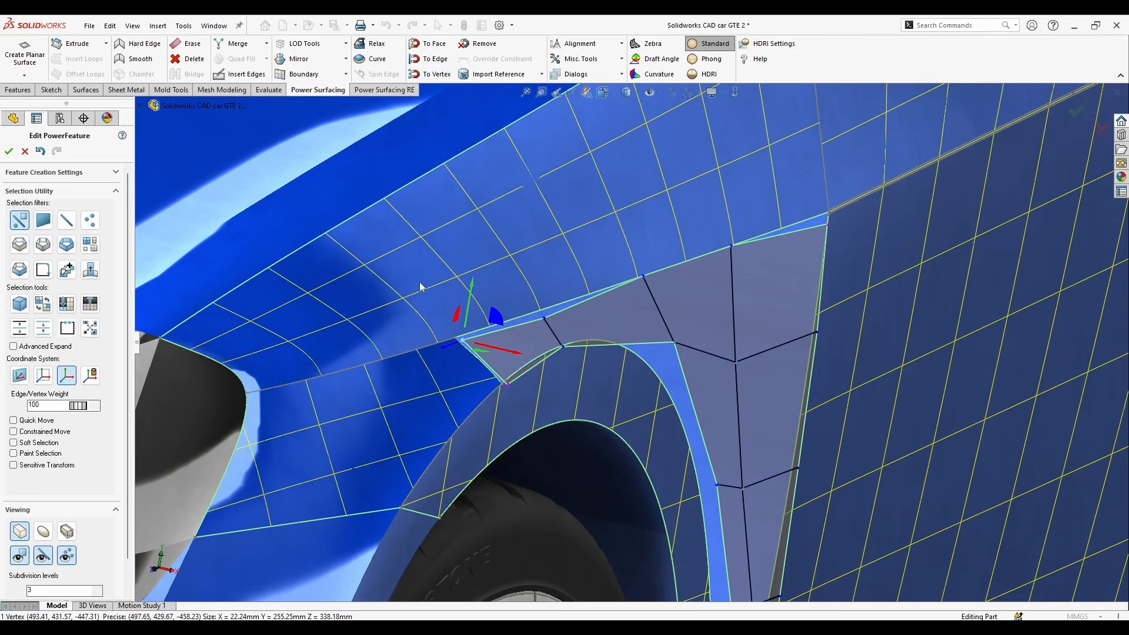
click(829, 221)
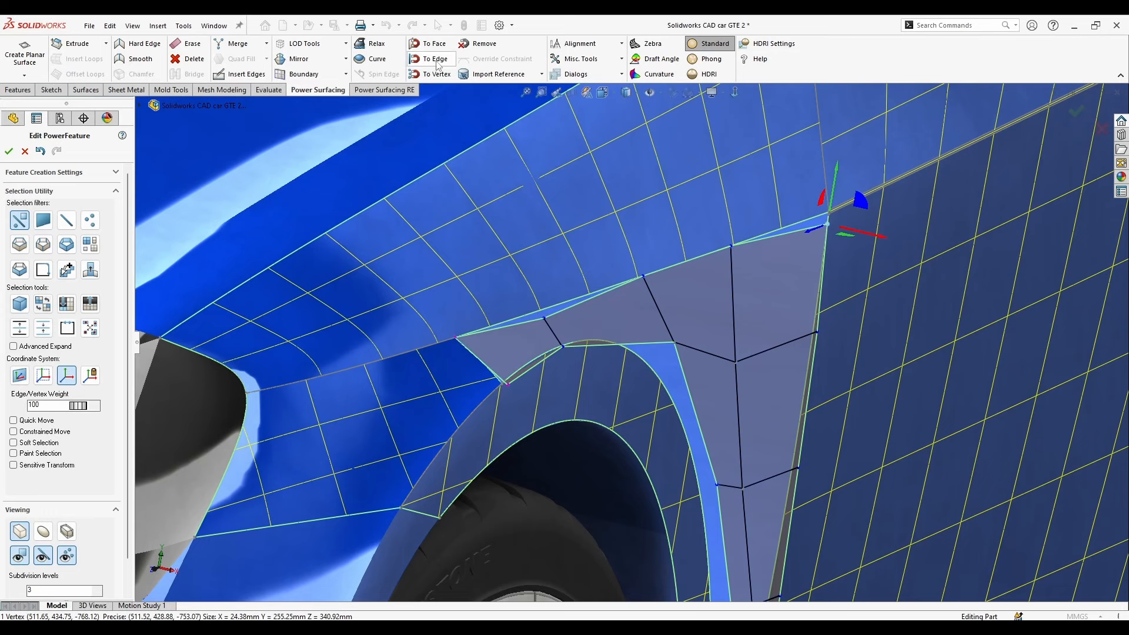
scroll(676, 376, up, 3)
middle_drag(824, 488, 676, 524)
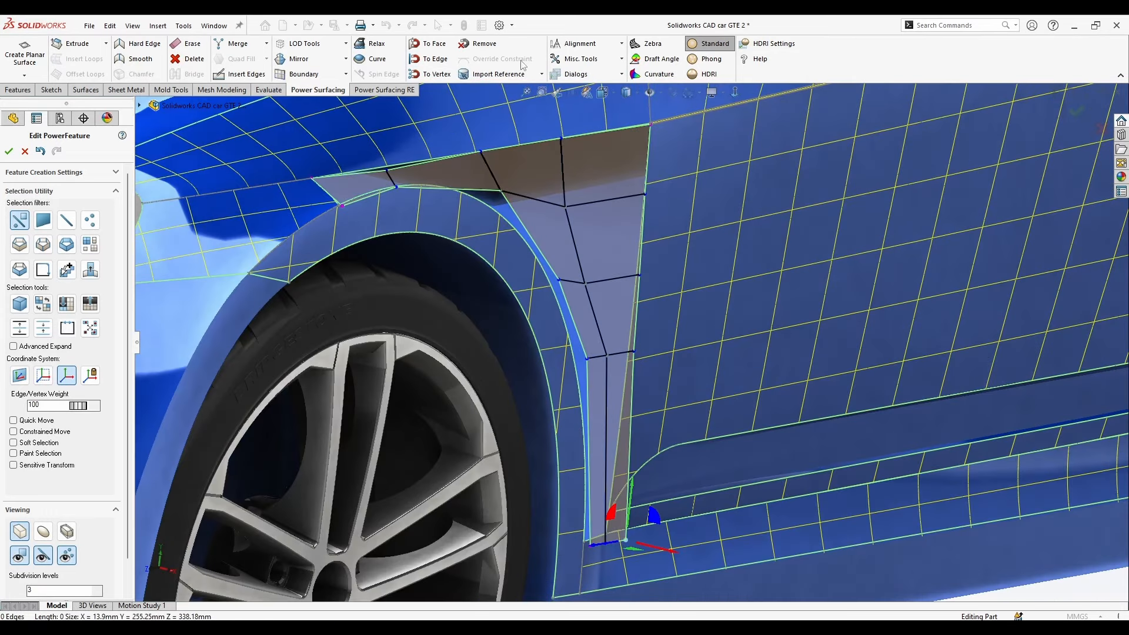
Constrain the five mesh edges along the wheel arch to the arch reference's edge.
click(654, 324)
middle_drag(655, 324, 589, 340)
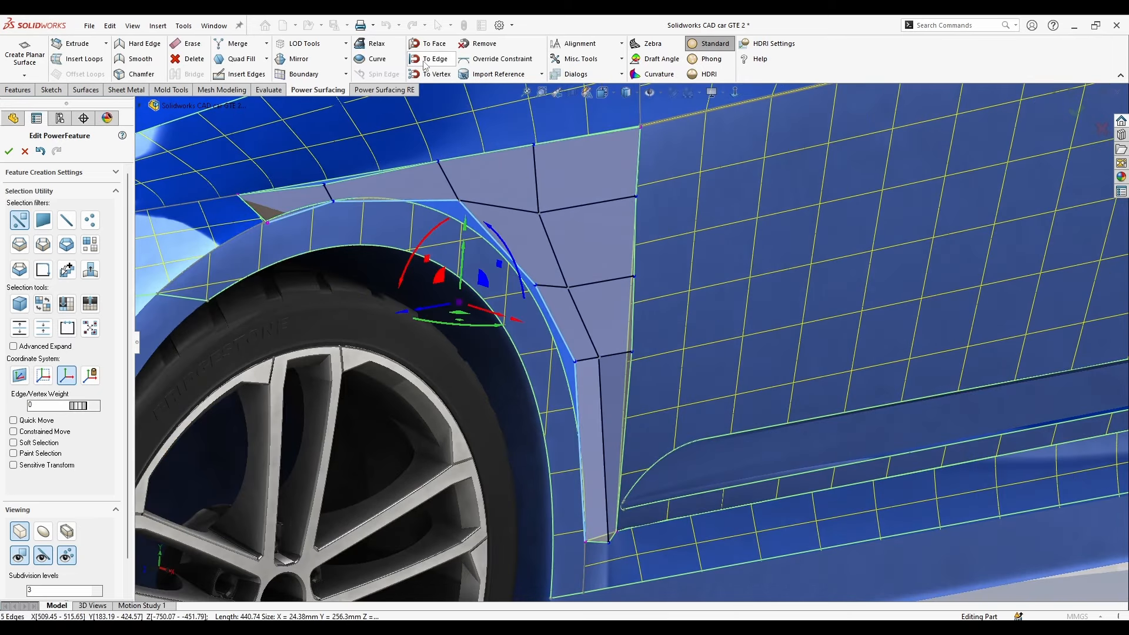
click(436, 63)
middle_drag(694, 315, 700, 418)
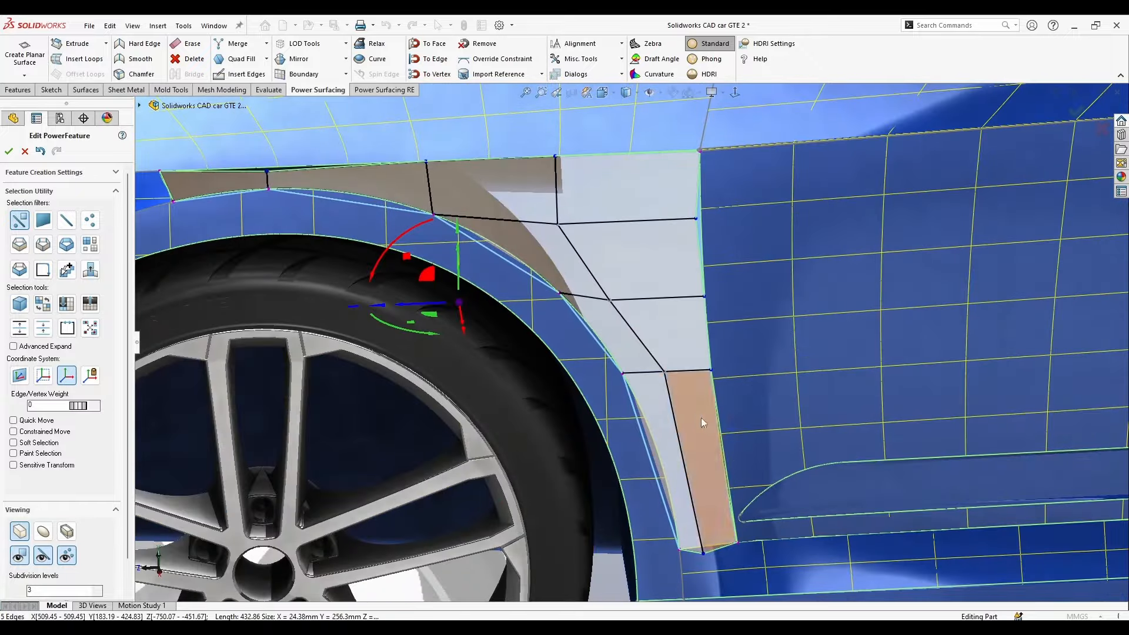
Straighten the mesh's bottom end at its middle vertex and constrain the four rear mesh edges to the door reference's edge.
mouse_move(728, 473)
middle_down()
mouse_move(776, 538)
mouse_move(741, 475)
middle_up()
scroll(696, 509, down, 2)
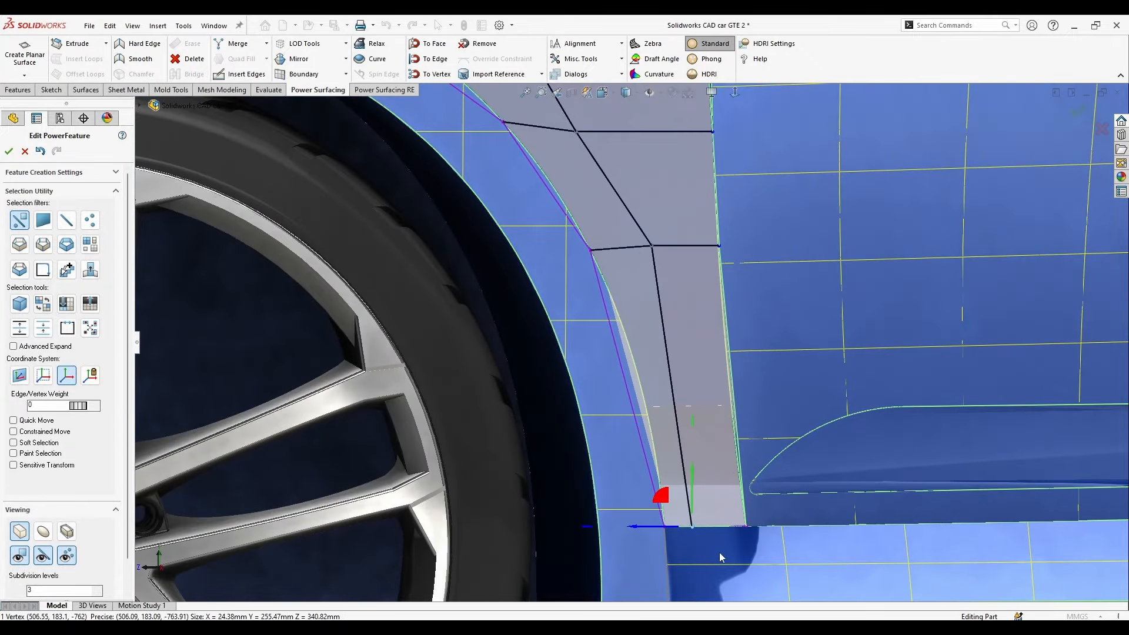
ctrl+click(716, 191)
scroll(716, 197, up, 1)
ctrl+middle_drag(716, 191, 659, 275)
ctrl+click(665, 176)
ctrl+middle_drag(665, 167, 645, 259)
ctrl+click(630, 197)
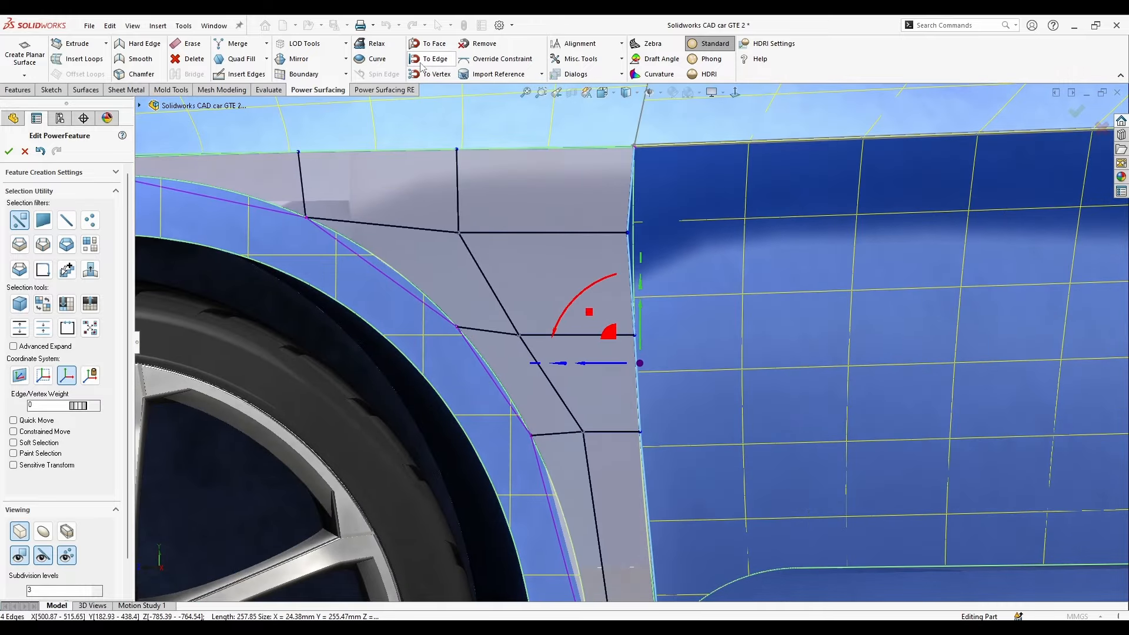
click(438, 56)
Constrain the four upper mesh edges and the wheel-arch edges to the adjoining references.
scroll(664, 353, up, 4)
middle_drag(696, 392, 441, 260)
scroll(376, 341, down, 2)
click(333, 368)
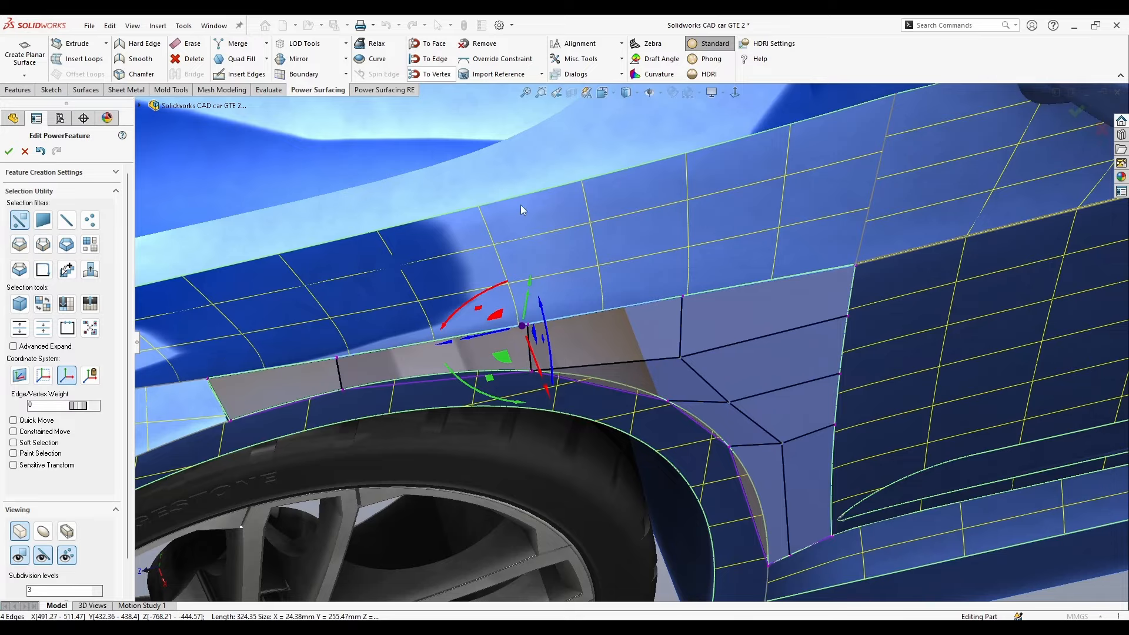
middle_drag(521, 204, 583, 269)
click(357, 381)
ctrl+click(738, 485)
ctrl+middle_drag(789, 563, 708, 446)
scroll(708, 445, up, 1)
ctrl+click(736, 510)
scroll(632, 450, up, 3)
middle_drag(633, 450, 664, 391)
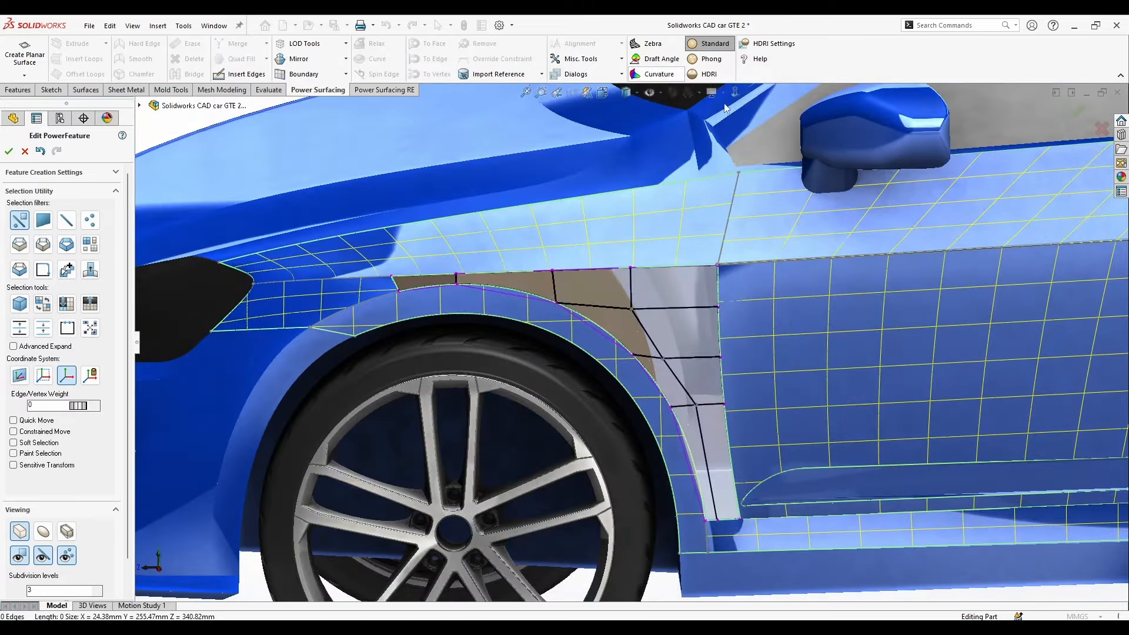
Enable Constrained Move and shift the mesh's inner vertices rearward for a smoother edge flow.
key(ctrl+4)
click(651, 341)
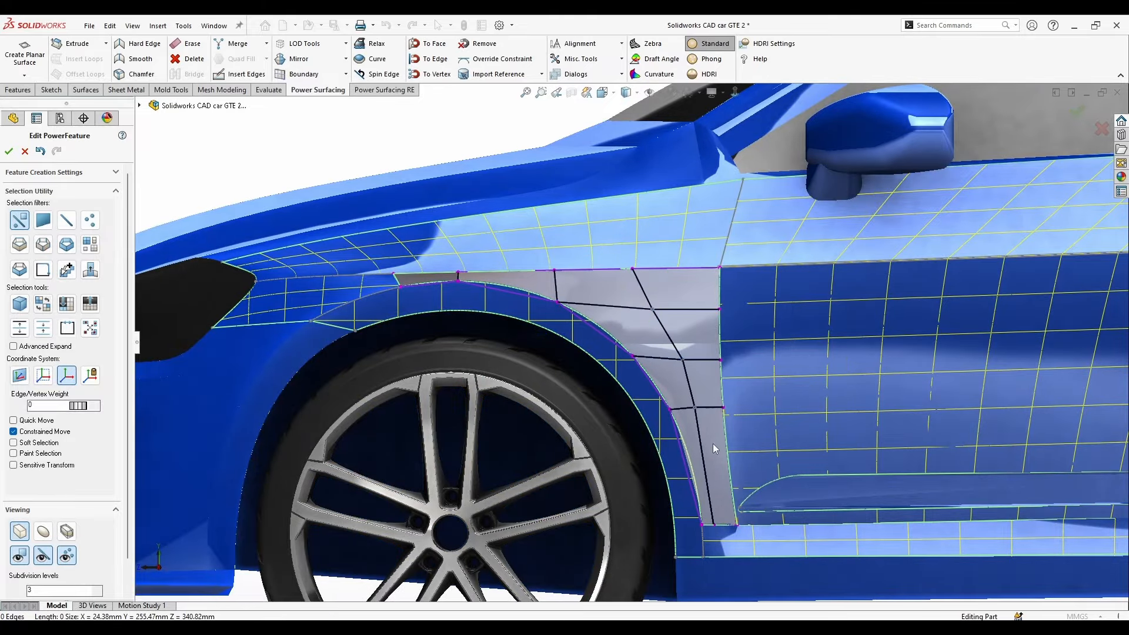
middle_drag(715, 449, 641, 344)
middle_drag(641, 387, 693, 438)
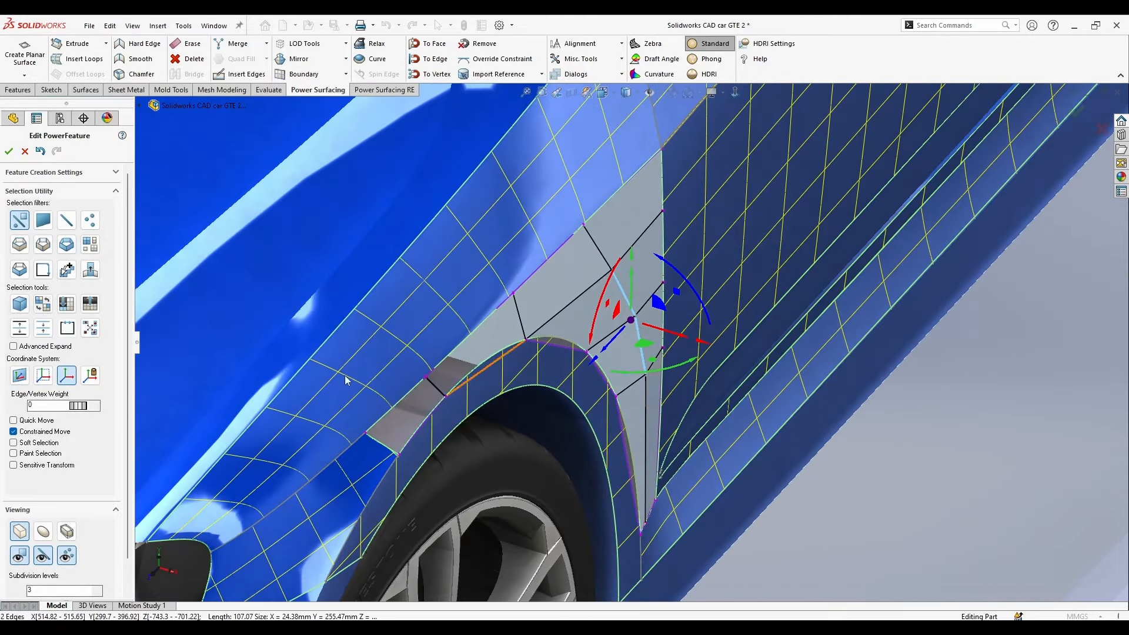
Turn off Constrained Move and pull the two central inner mesh edges slightly inward toward the body.
click(46, 433)
middle_drag(791, 406, 714, 317)
drag(682, 338, 672, 335)
Switch the mesh to smooth display and select all of its boundary edges.
middle_drag(680, 336, 468, 270)
scroll(75, 520, down, 2)
click(28, 568)
middle_drag(421, 406, 518, 407)
scroll(693, 449, down, 5)
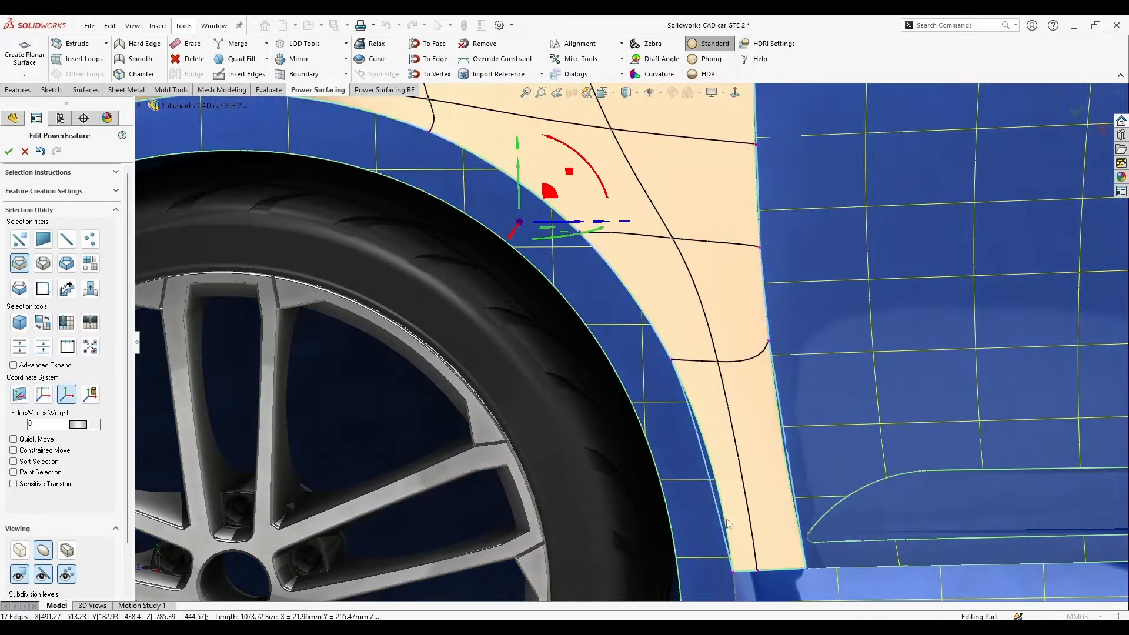
right_click(686, 436)
click(692, 423)
Turn on zebra stripes and snap the mesh's front lower corner to the reference corner at the wheel arch.
scroll(481, 364, up, 5)
middle_drag(544, 359, 558, 347)
click(652, 44)
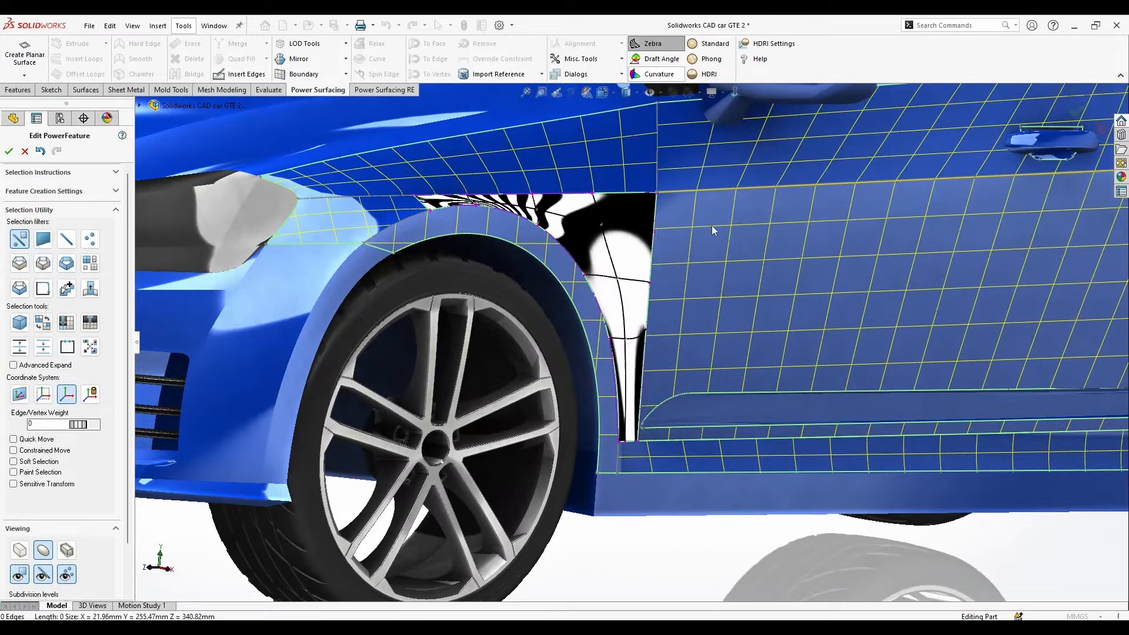
middle_drag(711, 225, 564, 282)
scroll(361, 305, down, 5)
middle_drag(361, 305, 403, 345)
scroll(403, 345, down, 3)
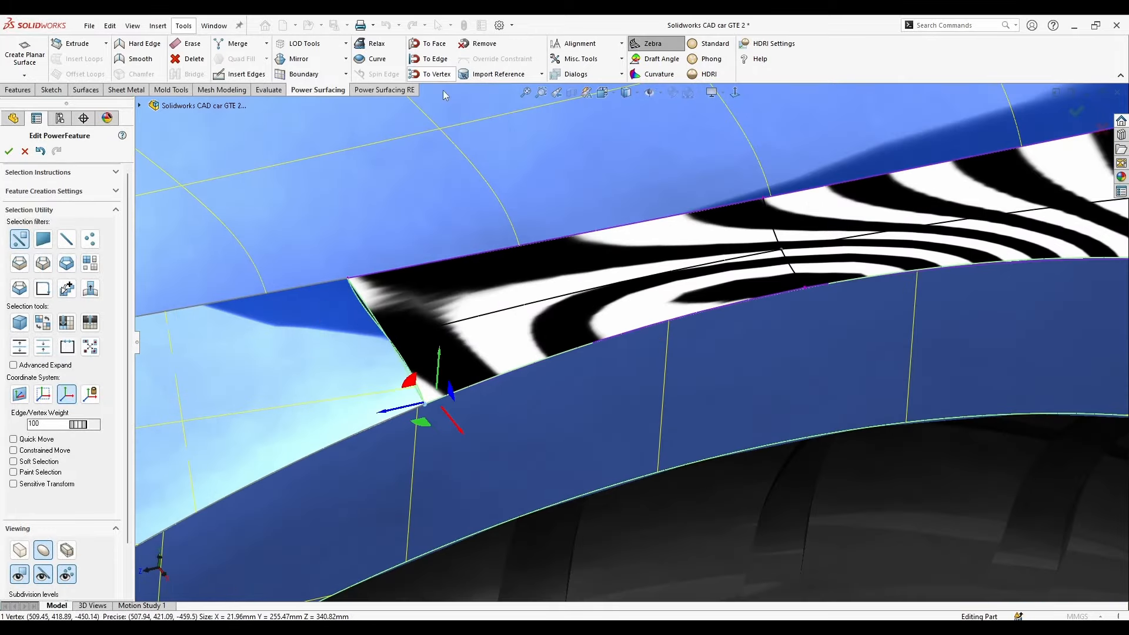
click(555, 415)
Snap the mesh's upper rear corner to the reference vertex where the fender meets the door.
scroll(555, 414, up, 3)
middle_drag(555, 414, 531, 398)
scroll(641, 353, up, 5)
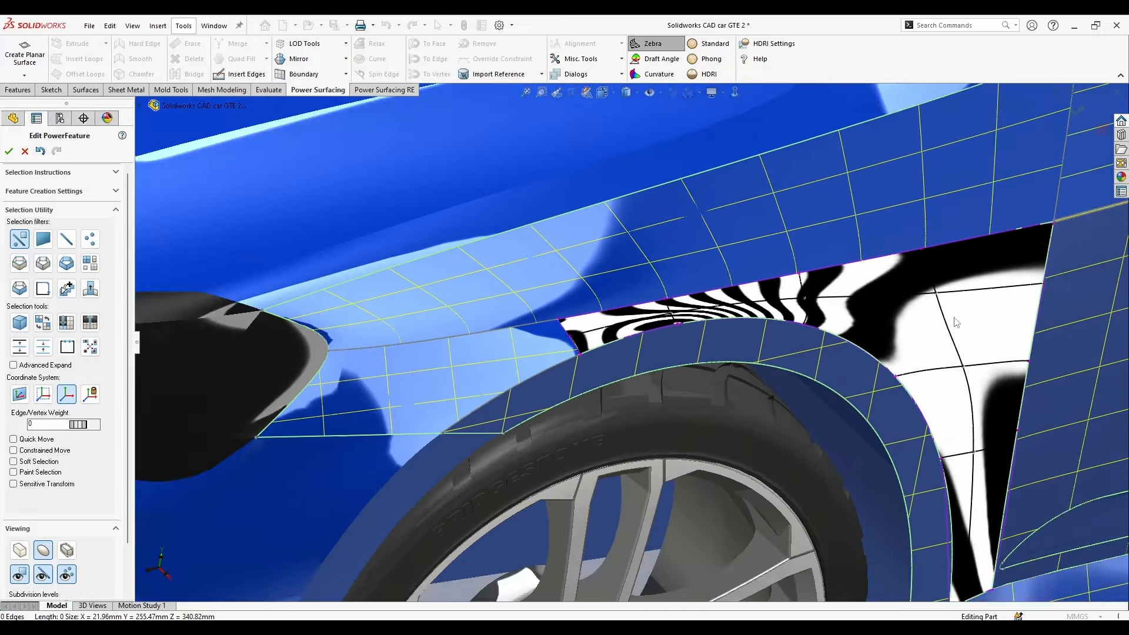
scroll(956, 322, down, 8)
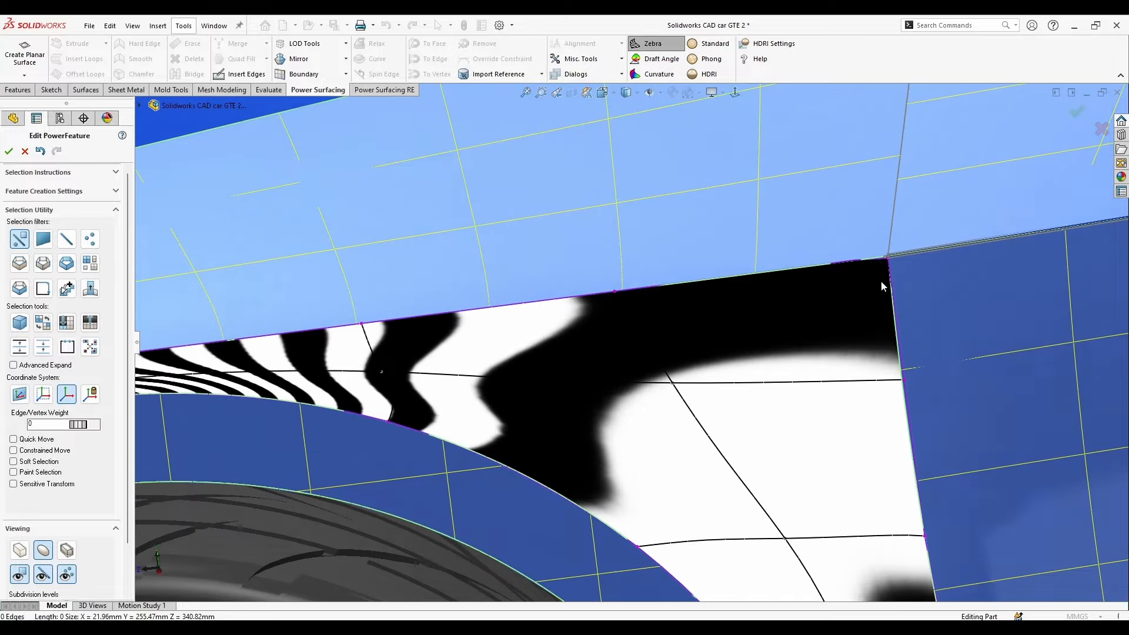
scroll(876, 270, down, 4)
middle_drag(770, 279, 824, 266)
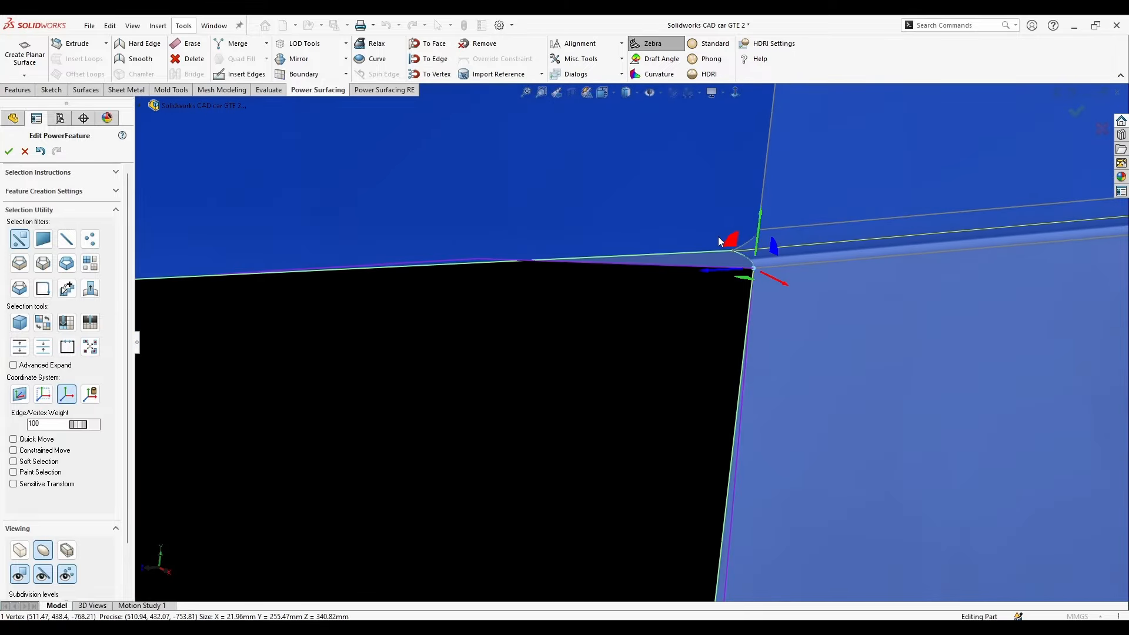
click(438, 72)
Constrain the two uppermost rear mesh edges to the door reference's edge.
click(736, 317)
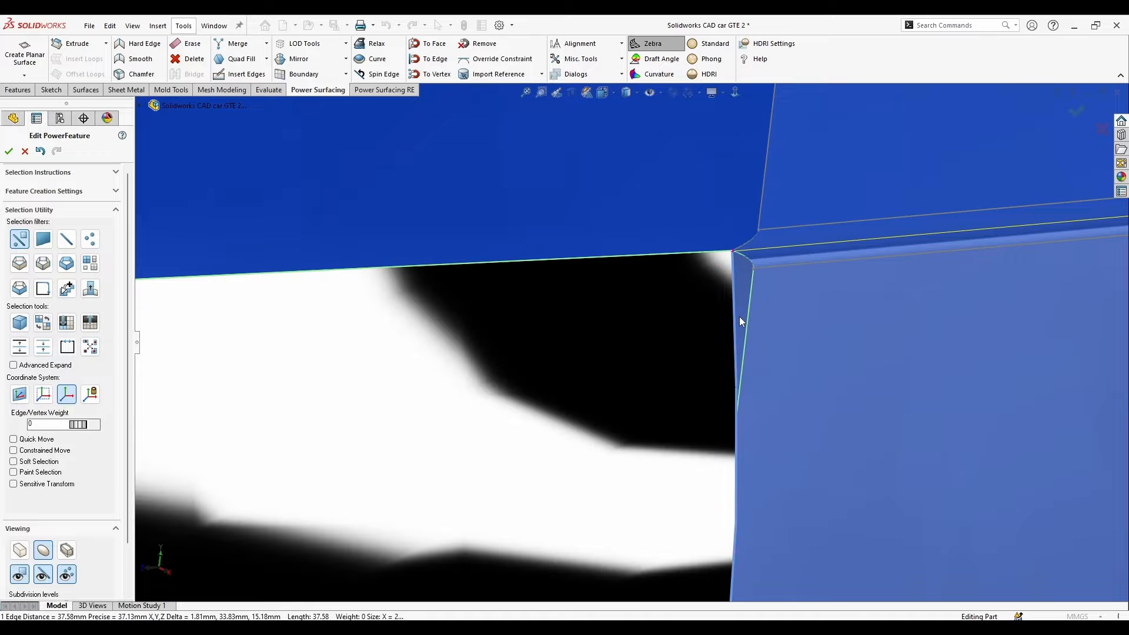
click(435, 64)
scroll(780, 351, up, 8)
middle_drag(644, 450, 627, 398)
ctrl+click(636, 411)
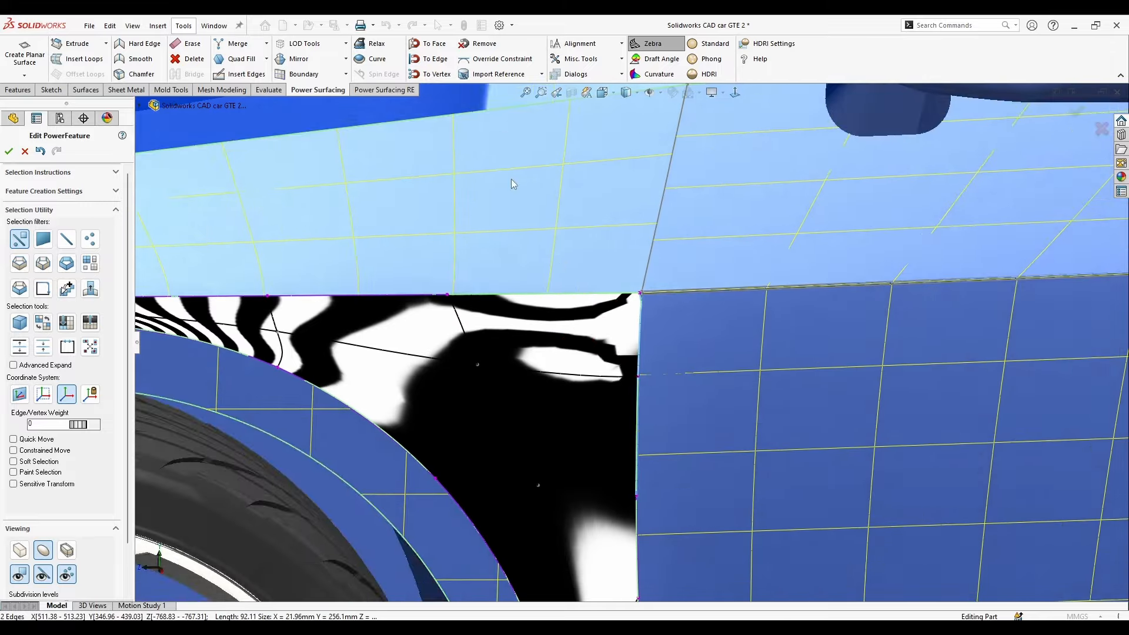
click(435, 60)
Open the constraint override on the rear mesh edge beside the door and review its tangency types.
click(639, 350)
scroll(652, 350, down, 3)
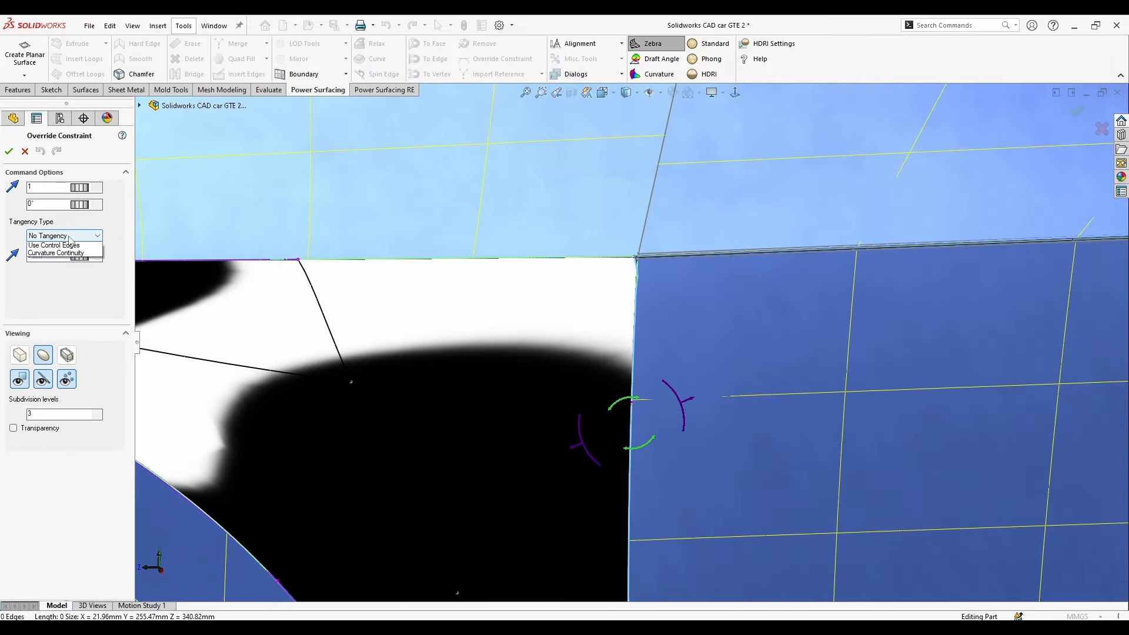
scroll(640, 349, up, 4)
middle_drag(641, 349, 694, 470)
key(Escape)
Constrain the two bottom mesh edges at the sill to the reference face.
scroll(678, 457, up, 5)
scroll(647, 550, down, 8)
click(631, 434)
middle_drag(630, 434, 672, 410)
ctrl+click(579, 434)
middle_drag(579, 434, 568, 461)
click(432, 45)
Constrain the mesh edges along the wheel arch to the arch reference face.
scroll(565, 306, up, 4)
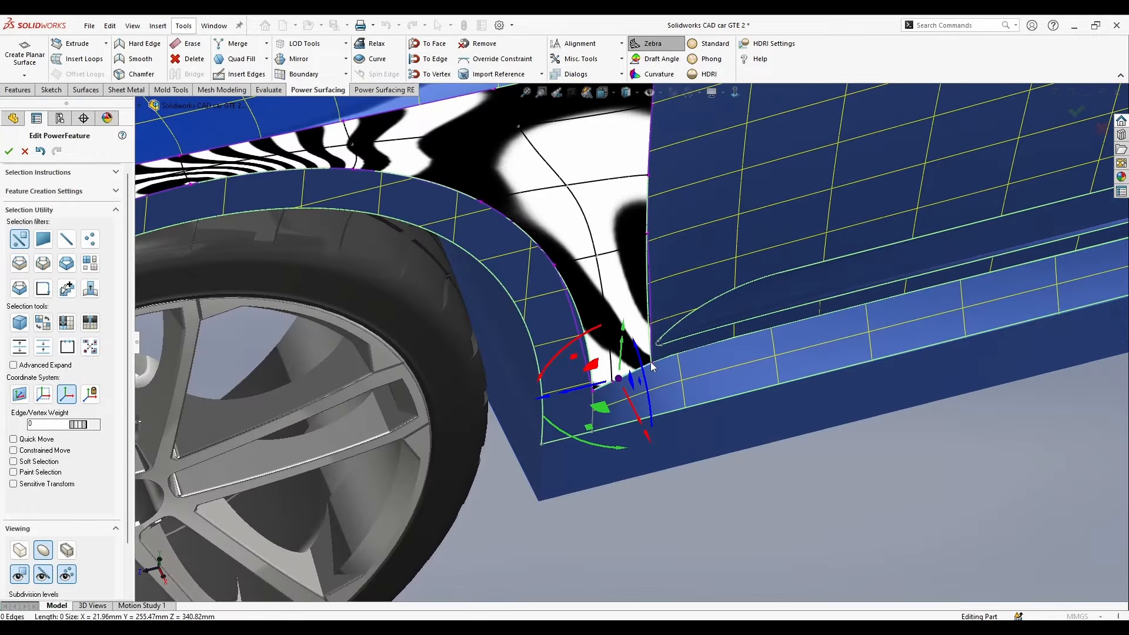
middle_drag(526, 312, 508, 289)
scroll(513, 269, down, 4)
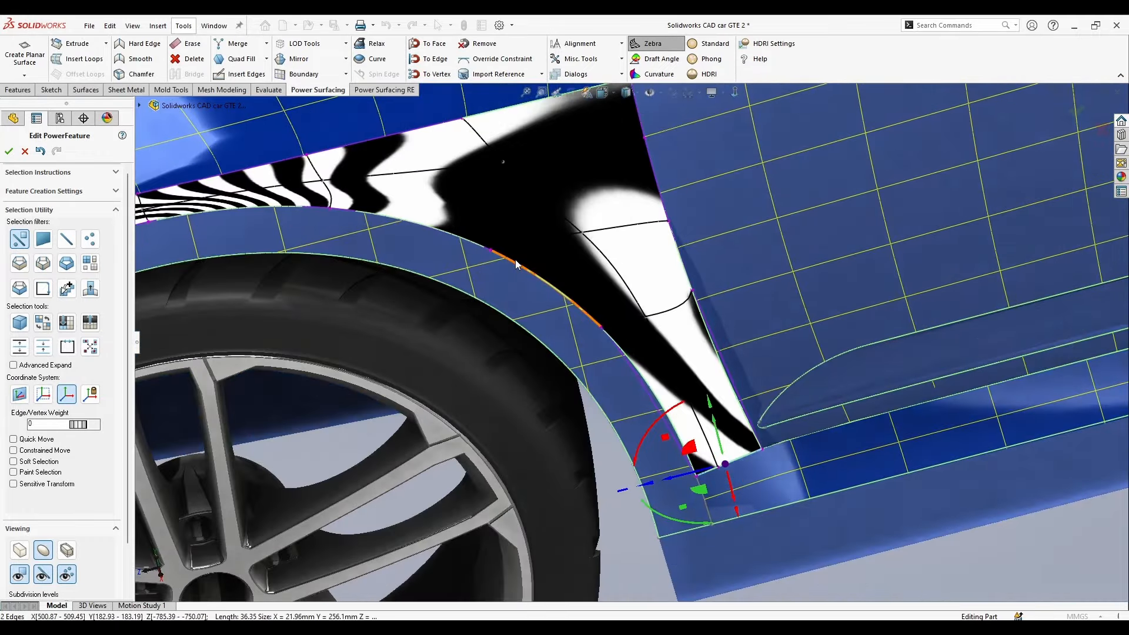
ctrl+click(611, 342)
scroll(611, 342, up, 2)
ctrl+click(271, 265)
click(425, 48)
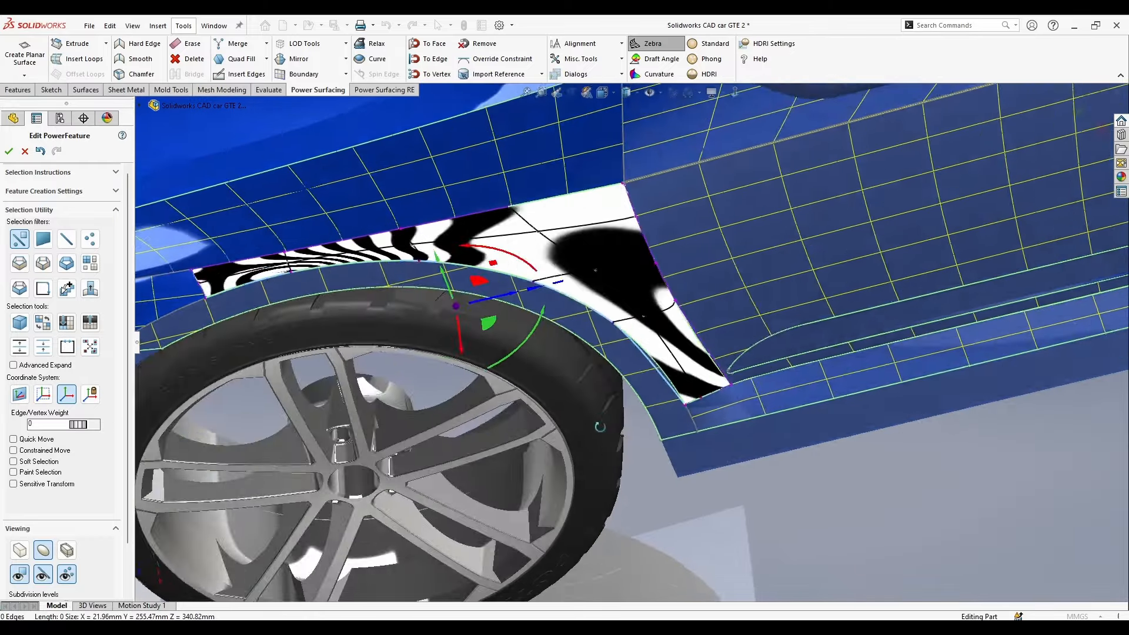
Accept the PowerFeature edit and inspect the resulting fender surface above the wheel arch.
scroll(627, 323, up, 6)
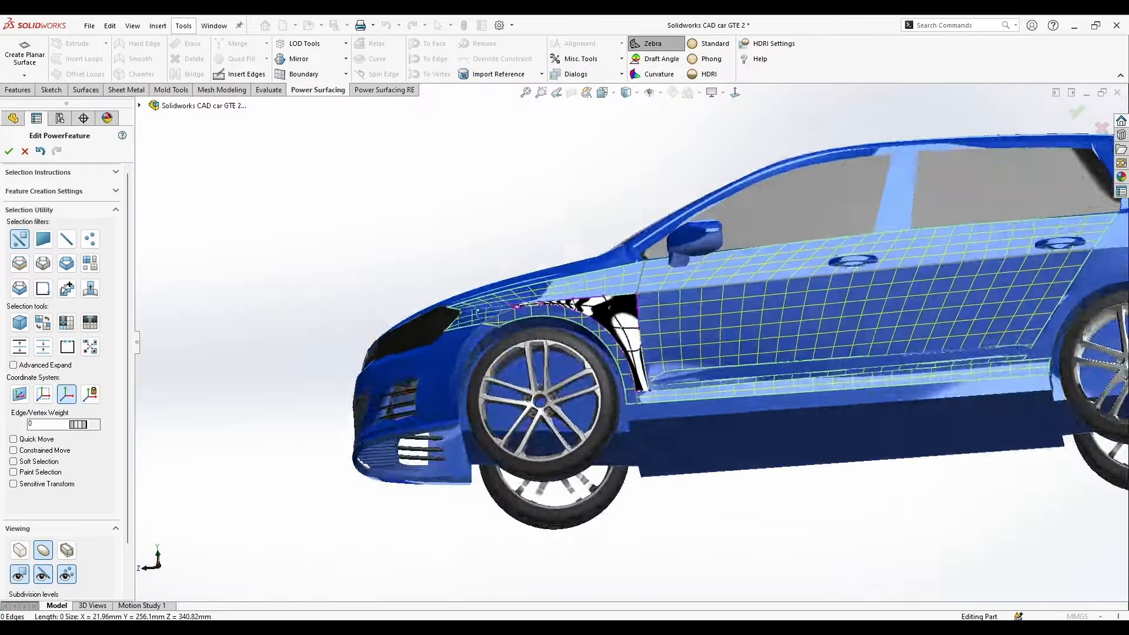
middle_drag(482, 315, 538, 378)
scroll(537, 378, down, 3)
click(1077, 113)
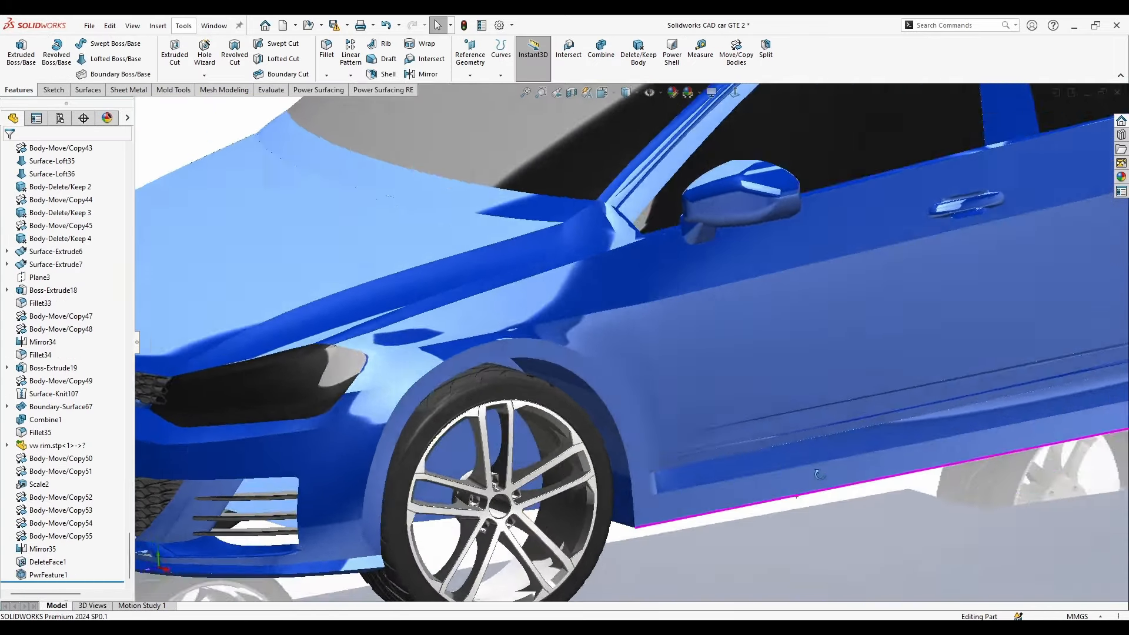
middle_drag(811, 464, 839, 506)
scroll(605, 387, down, 6)
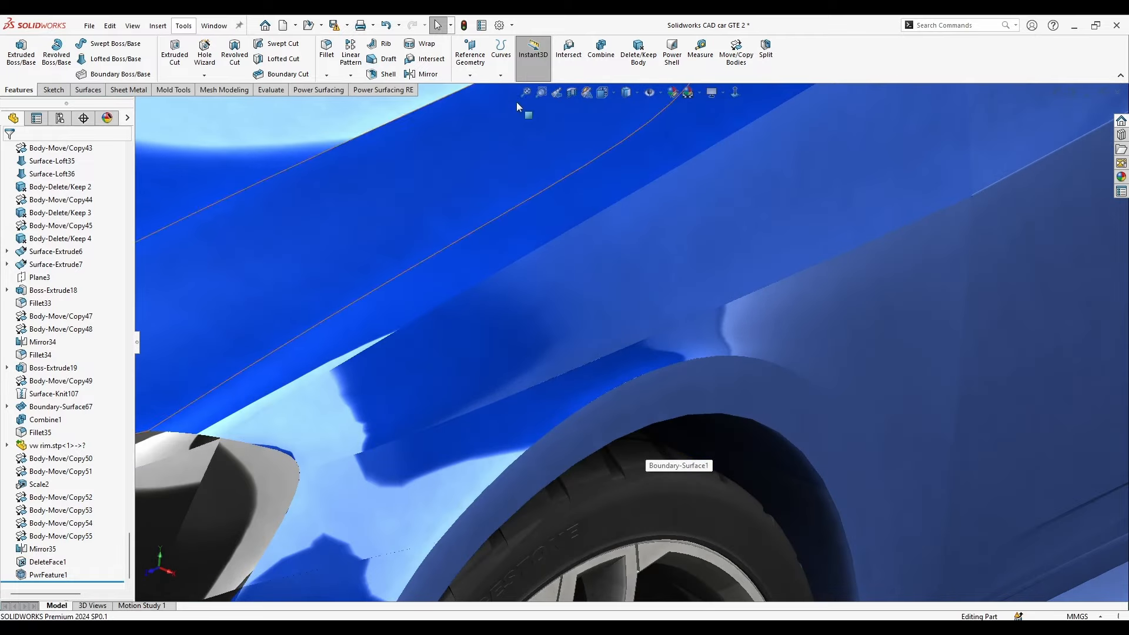
Try to knit the PwrFeature1 fender surface and the DeleteFace1 body surface with merged entities.
scroll(516, 101, up, 4)
middle_drag(517, 101, 465, 154)
click(483, 53)
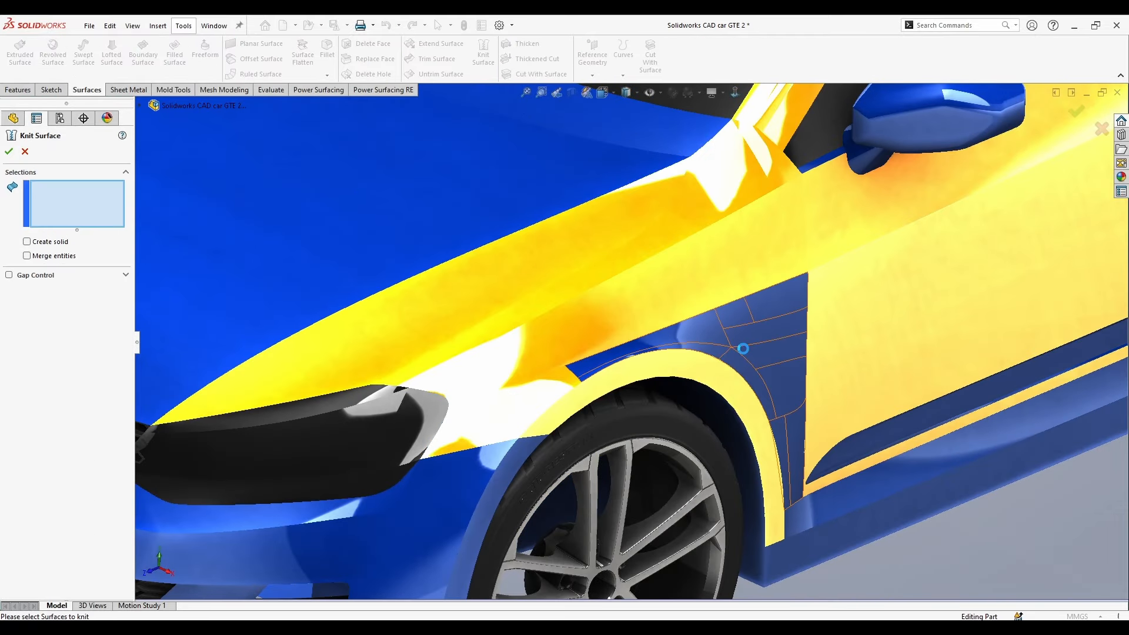
click(744, 350)
click(689, 371)
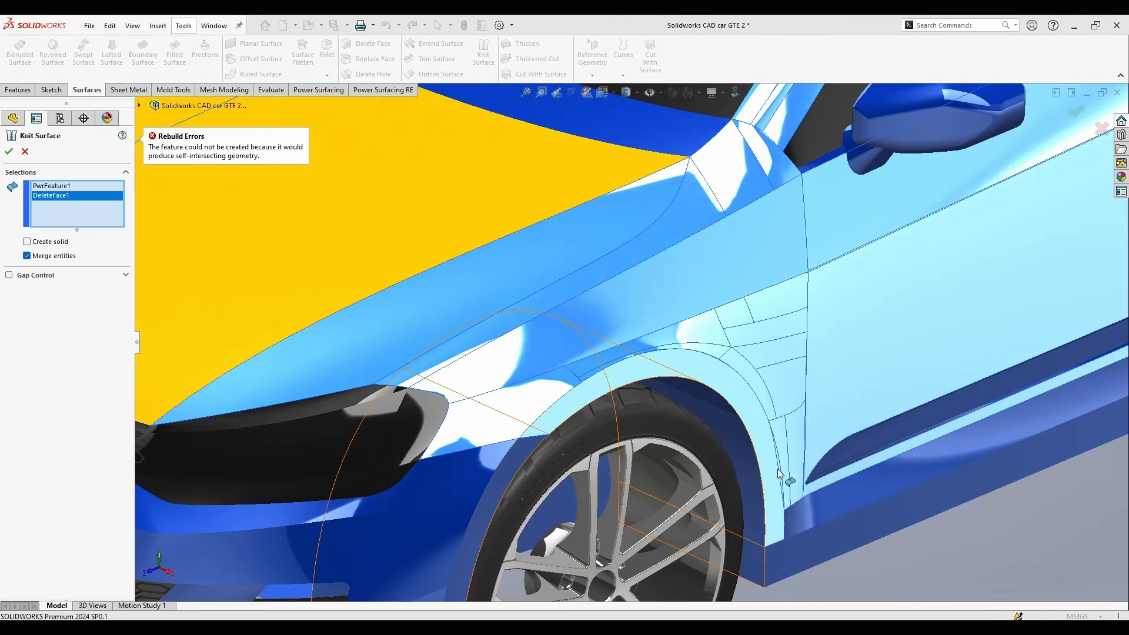
Retry the surface knit with gap control and different merge and solid options, and cancel the command.
click(63, 257)
click(30, 277)
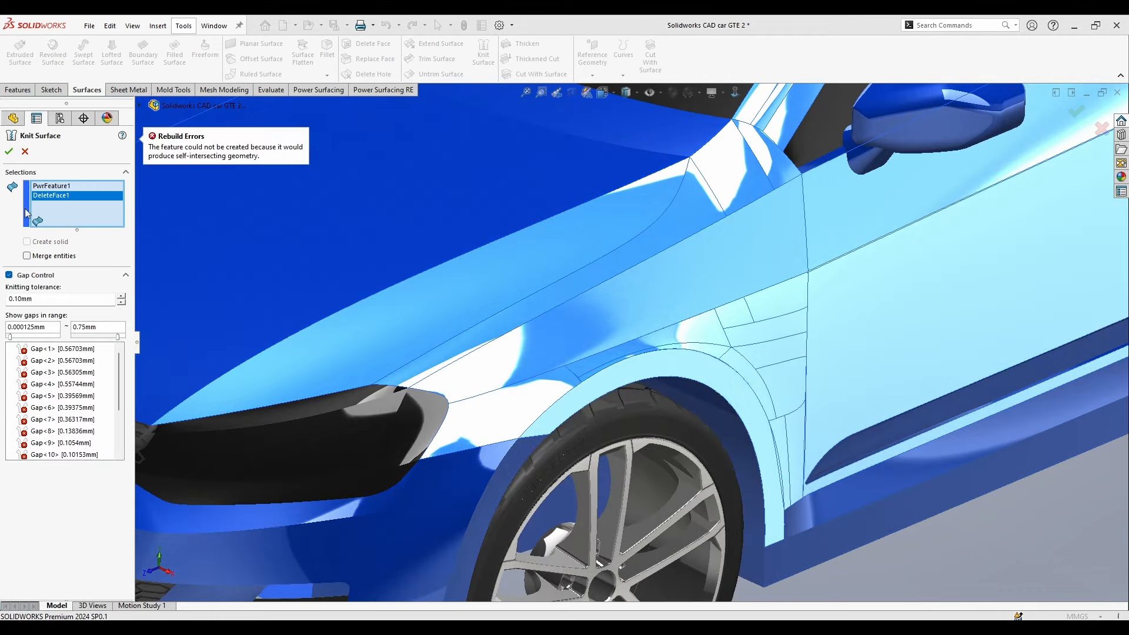
right_click(62, 213)
click(73, 218)
click(727, 392)
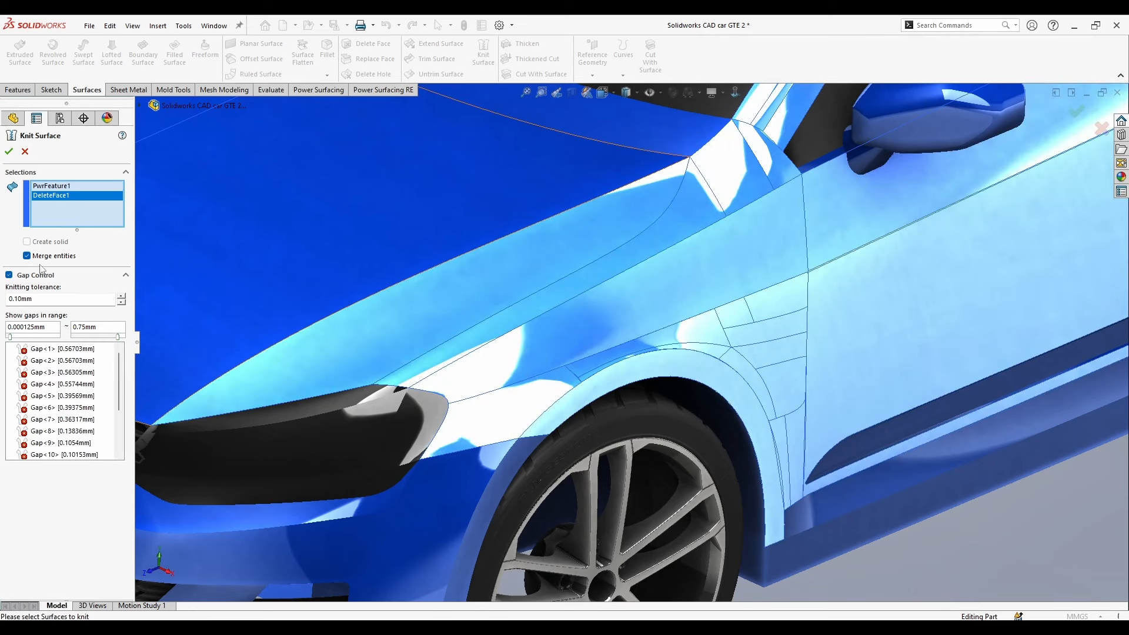
click(11, 150)
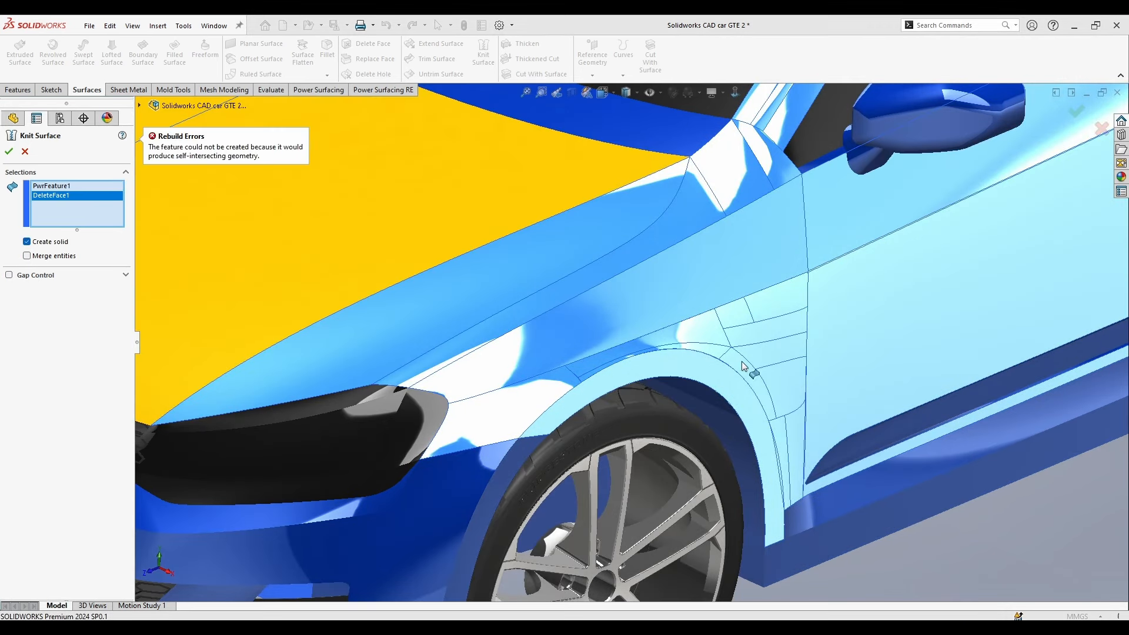
click(25, 152)
Examine the rebuilt fender on both sides of the car for shading differences around the front wheel arch.
scroll(705, 506, up, 5)
middle_drag(884, 391, 835, 414)
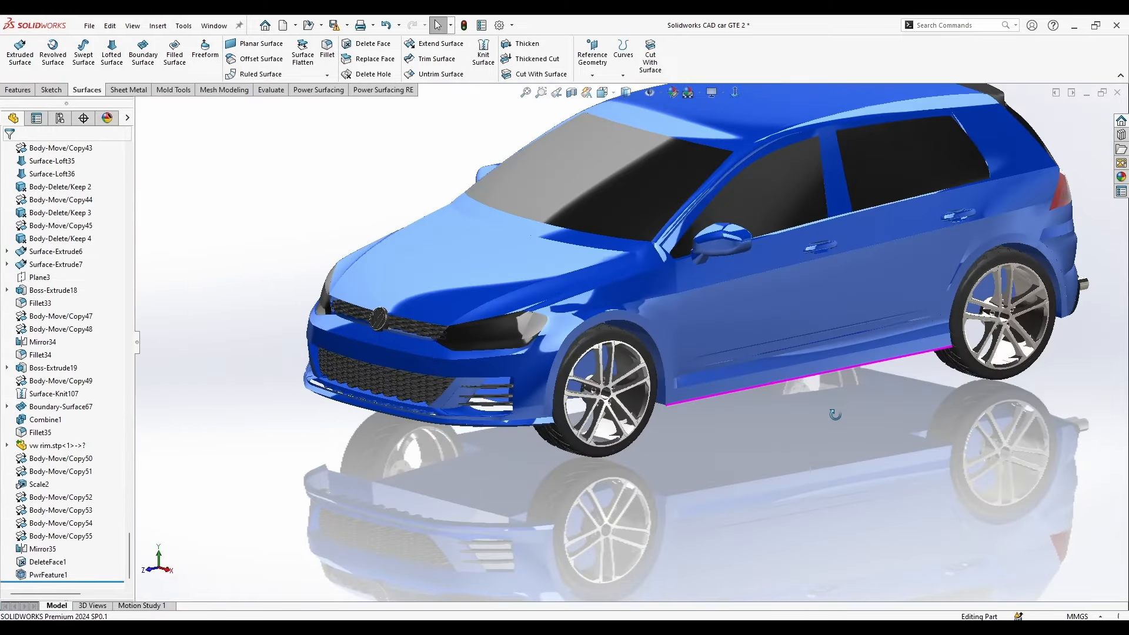
scroll(661, 359, down, 4)
middle_drag(550, 391, 579, 394)
scroll(466, 384, up, 4)
scroll(512, 350, down, 5)
middle_drag(512, 350, 512, 405)
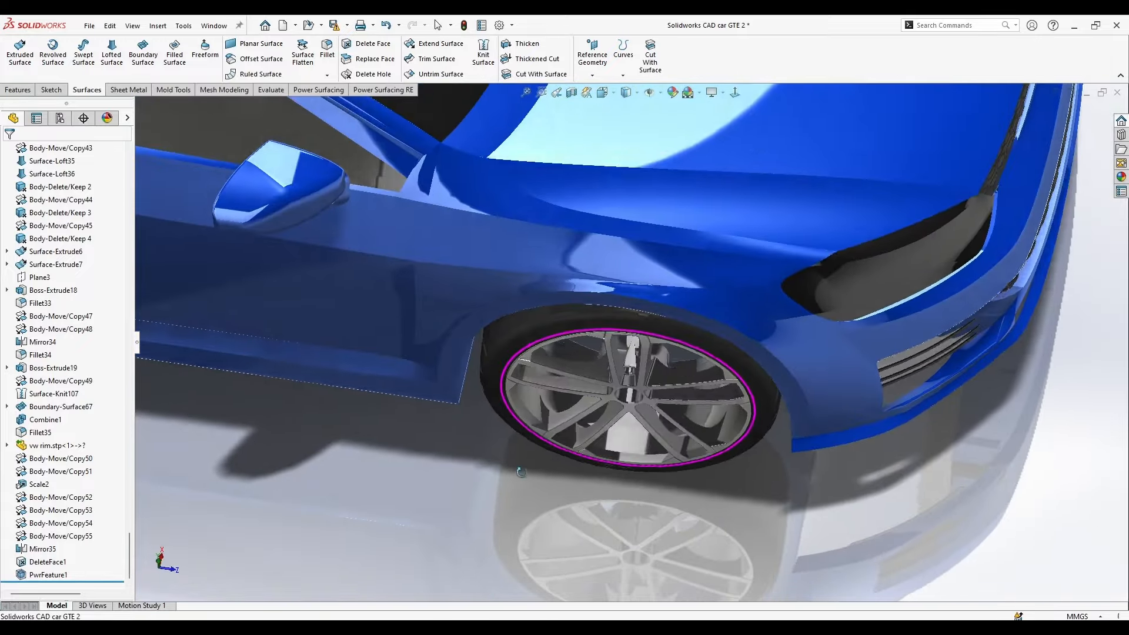
scroll(549, 250, down, 4)
middle_drag(549, 249, 536, 262)
Raise the shaded and draft quality resolution close to High in the document's image quality settings.
click(499, 25)
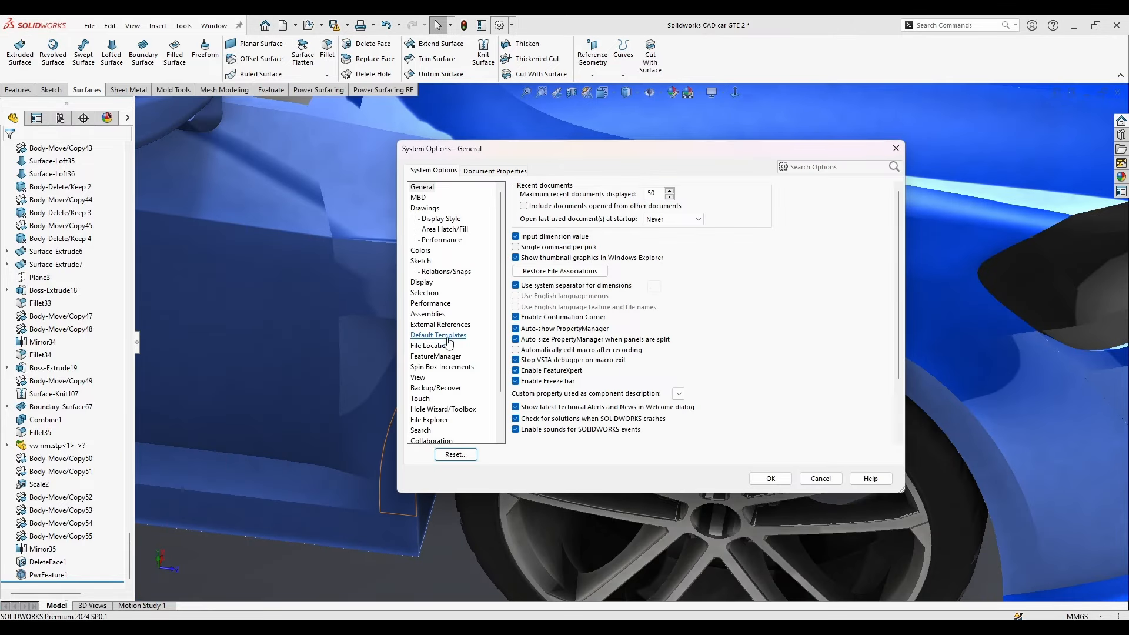
scroll(695, 392, down, 4)
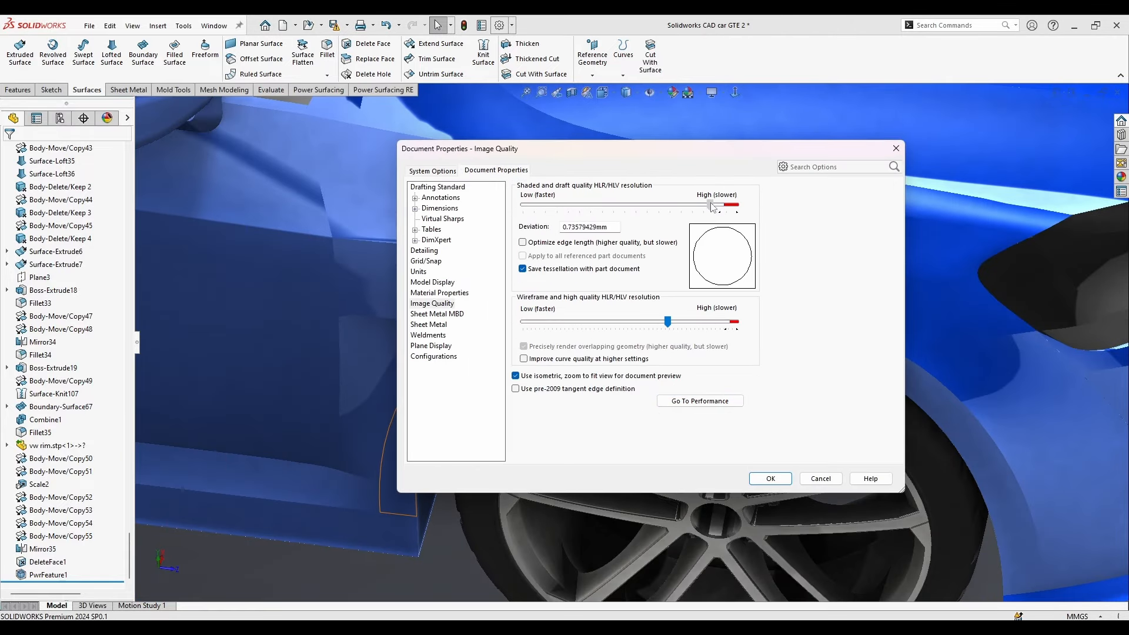
click(770, 478)
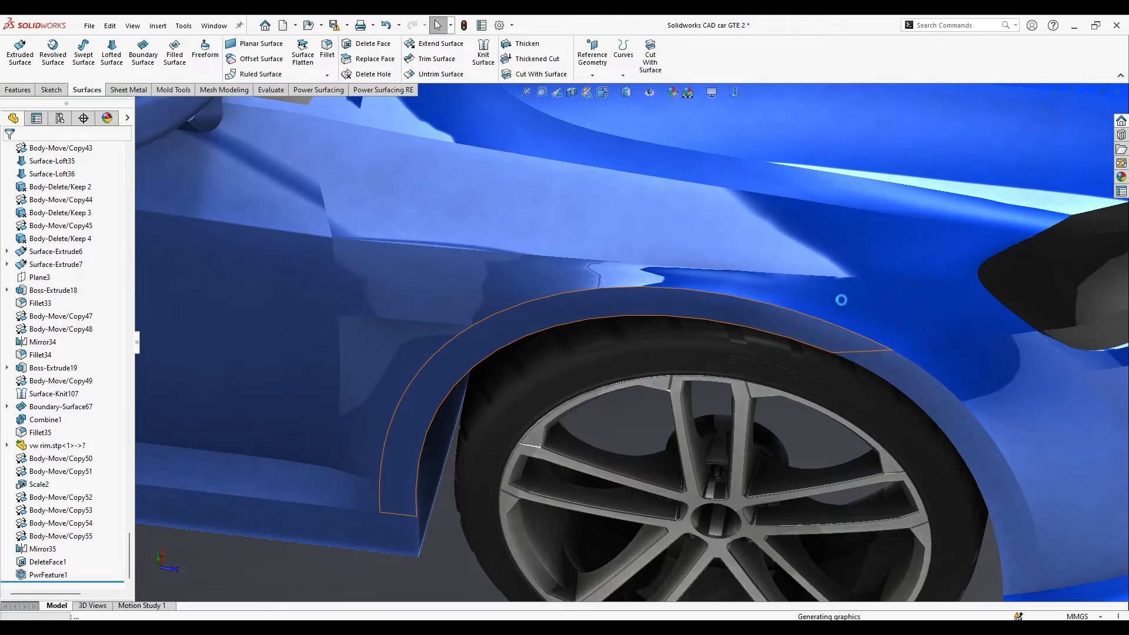
Examine the fender's reflections above the wheel arch and along the body crease at the higher image quality.
middle_drag(592, 344, 517, 435)
scroll(523, 347, down, 3)
scroll(535, 482, up, 1)
scroll(564, 400, up, 5)
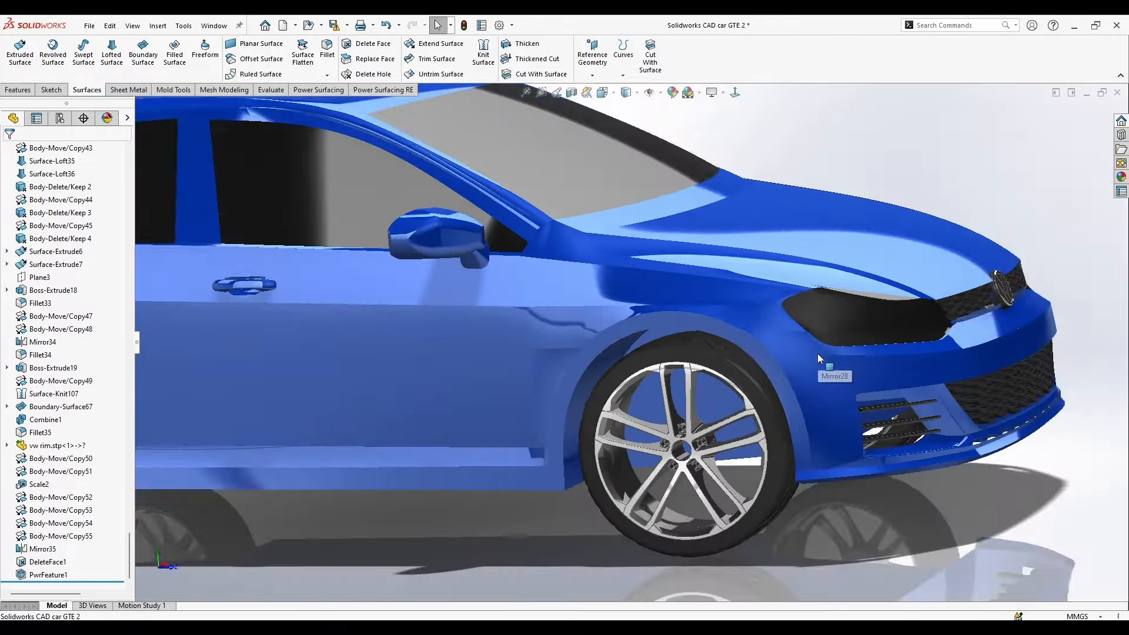
middle_drag(817, 354, 574, 391)
scroll(882, 365, down, 7)
scroll(743, 324, down, 2)
middle_drag(743, 323, 737, 376)
scroll(733, 347, up, 1)
scroll(376, 302, down, 4)
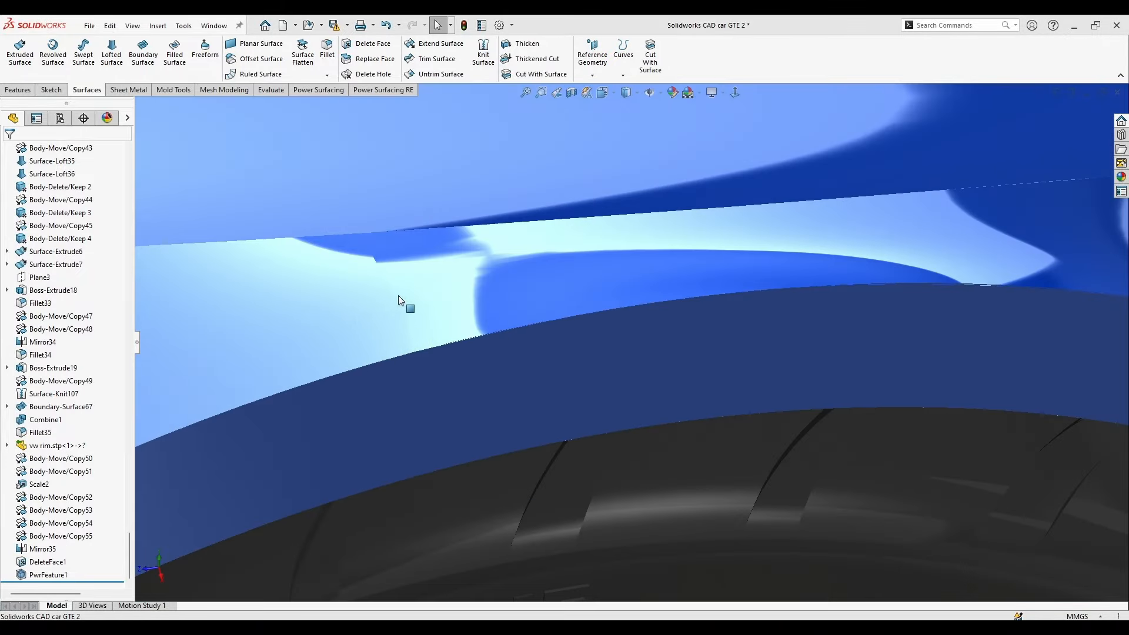
Edit the fender PowerFeature and open a constraint override on the two mesh edges at its narrow end above the wheel arch.
middle_drag(403, 302, 402, 239)
right_click(444, 235)
click(479, 244)
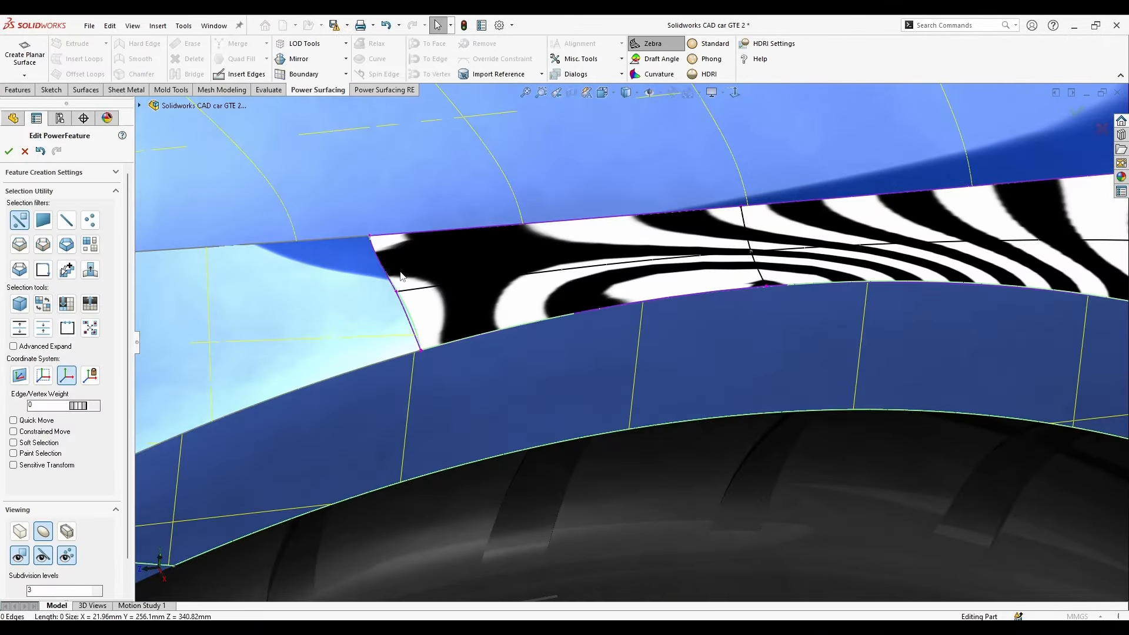
scroll(402, 277, down, 2)
click(388, 295)
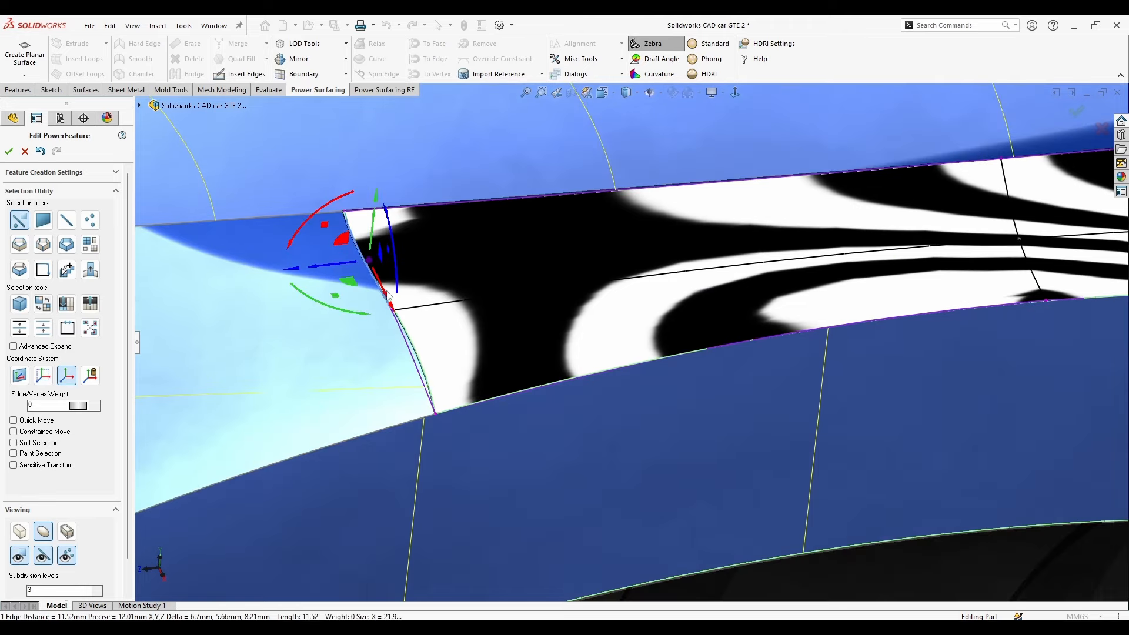
middle_drag(459, 409, 449, 413)
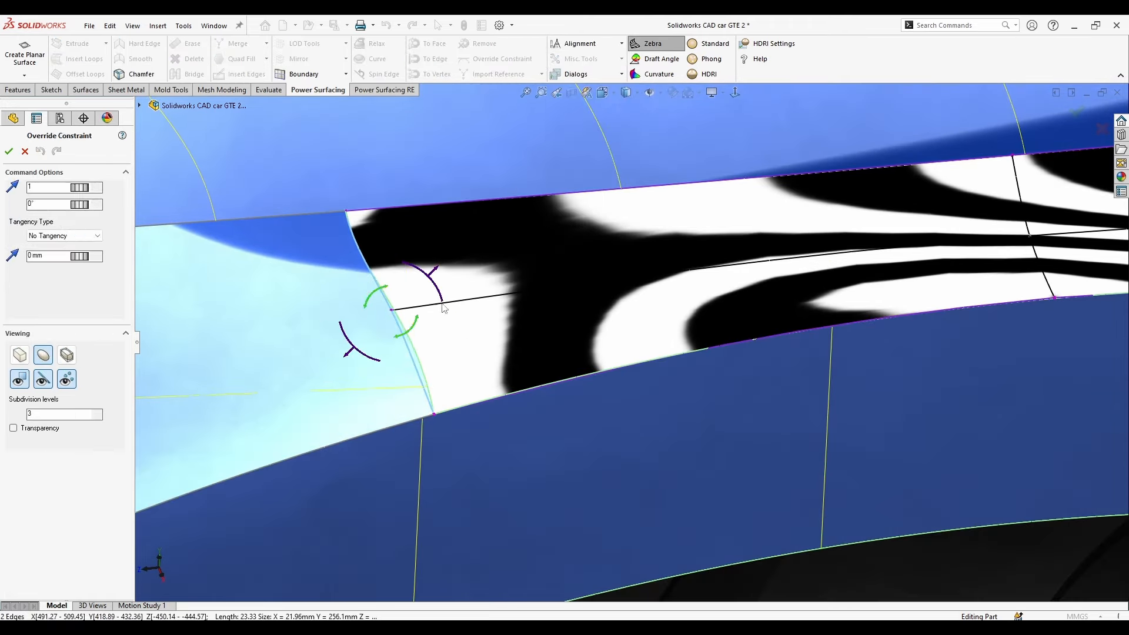
Set the two end edges' tangency type to Tangent To Surface with a tangency magnitude of 0.8.
middle_drag(306, 328, 298, 345)
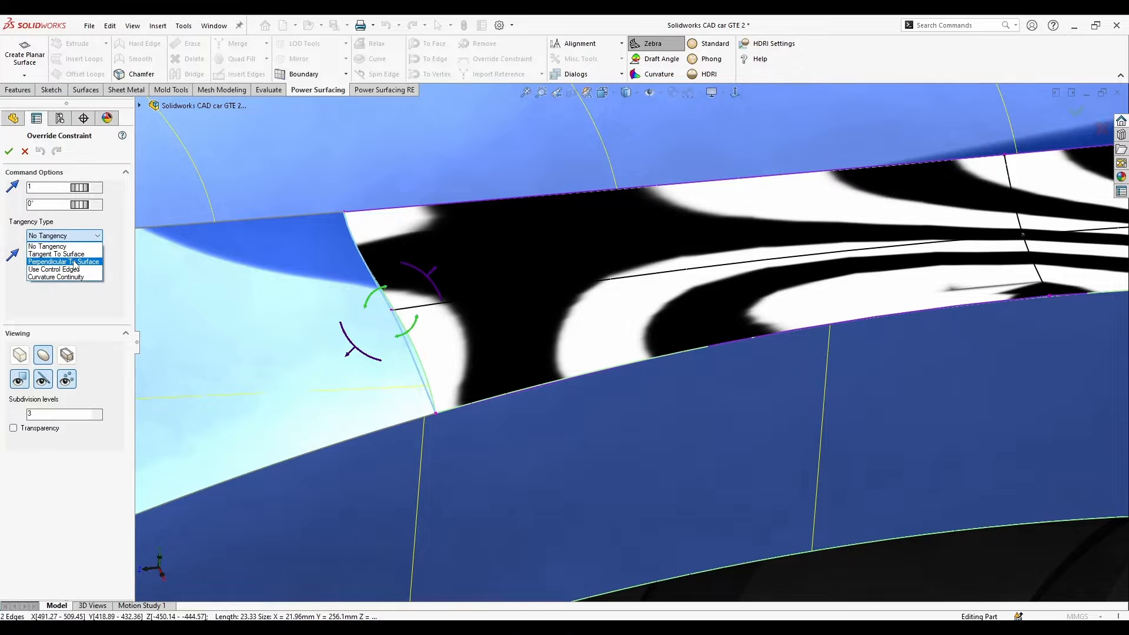
middle_drag(261, 324, 305, 306)
middle_drag(377, 381, 288, 352)
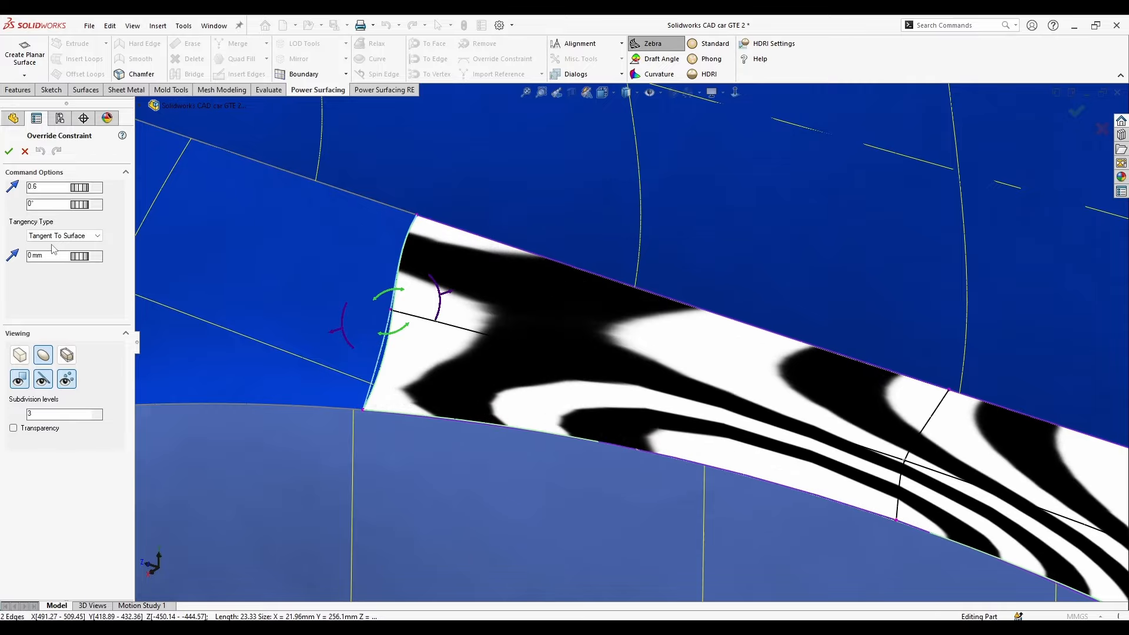
key(BackSpace)
text(8)
key(Return)
Check the blend in Phong and HDRI shading, and accept the constraint override and the PowerFeature edit.
middle_drag(265, 341, 353, 288)
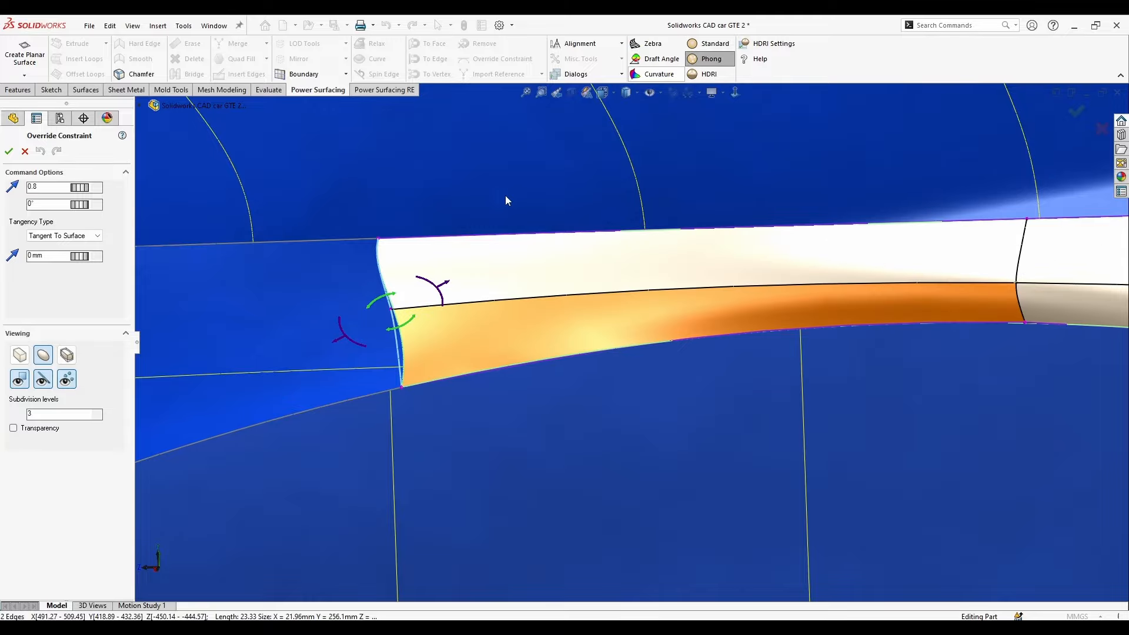
mouse_move(506, 200)
middle_down()
mouse_move(504, 290)
mouse_move(509, 259)
mouse_move(479, 294)
mouse_move(496, 265)
mouse_move(445, 242)
middle_up()
click(722, 71)
click(9, 151)
click(1078, 110)
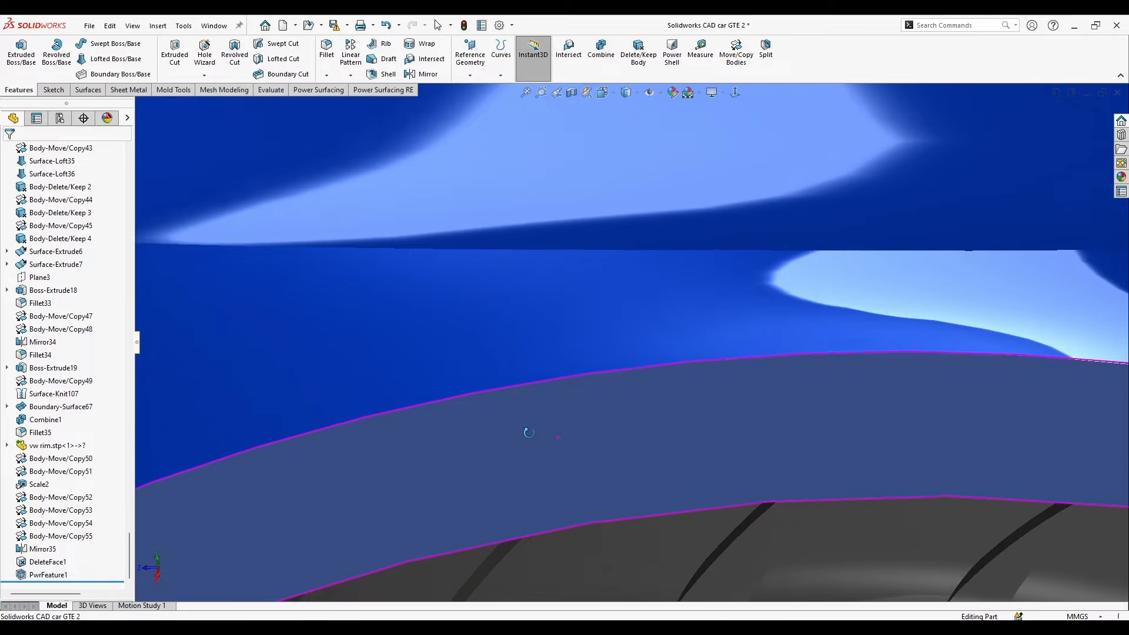
Inspect the updated fender from the front, side and above for smooth transitions into the door and hood.
scroll(543, 449, up, 10)
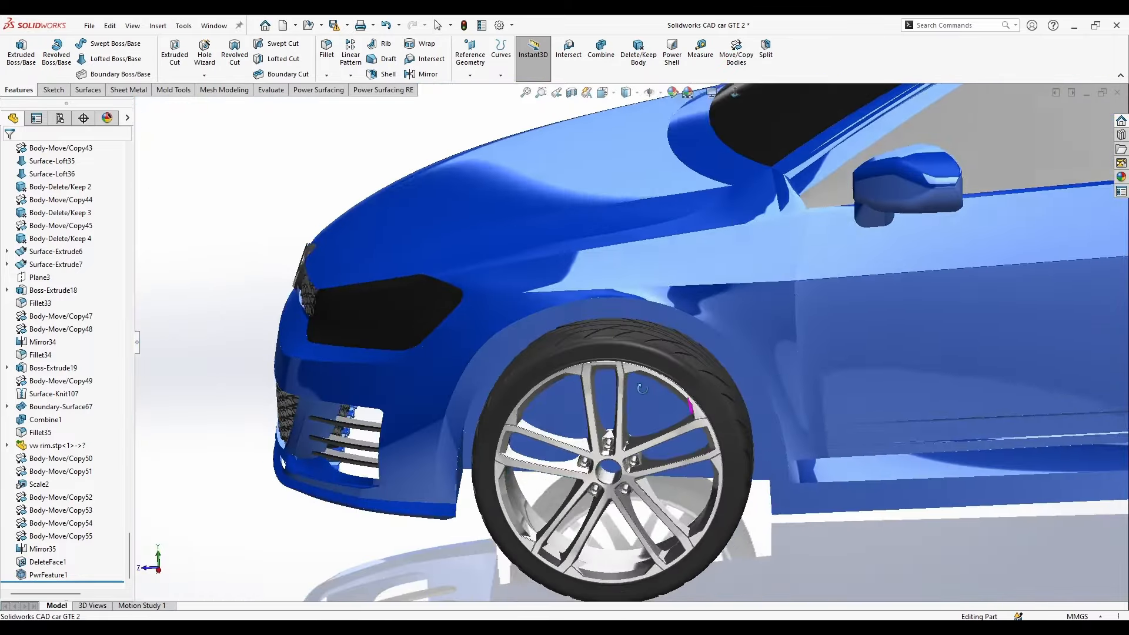
middle_drag(642, 388, 563, 345)
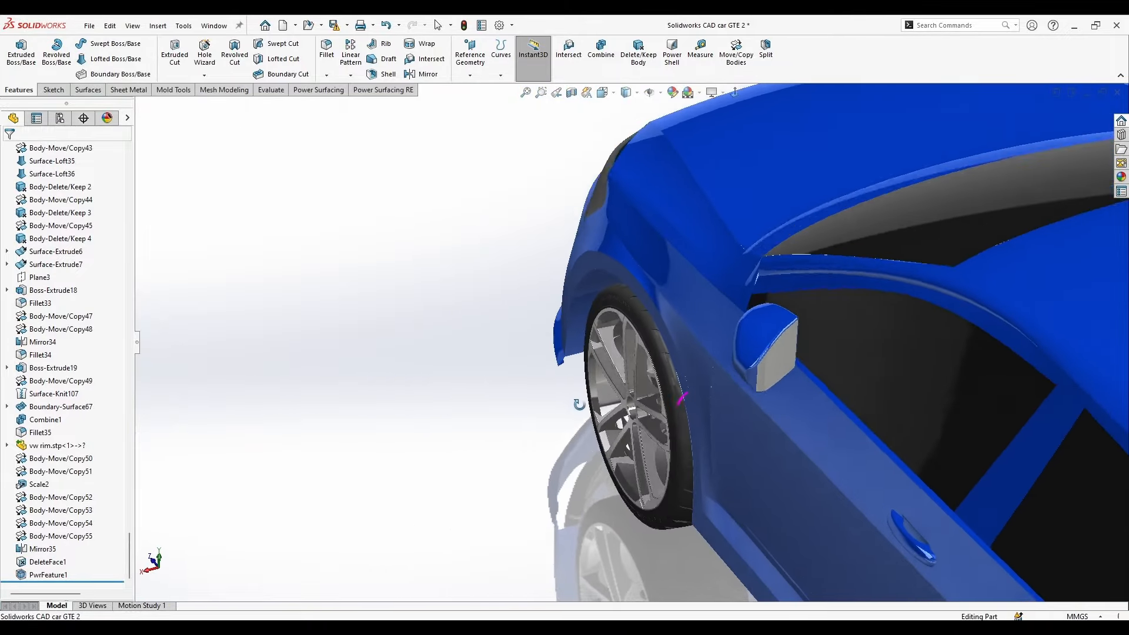
middle_drag(579, 404, 664, 405)
scroll(710, 403, down, 3)
middle_drag(755, 415, 503, 239)
scroll(506, 253, down, 3)
middle_drag(513, 281, 506, 388)
scroll(529, 376, up, 4)
middle_drag(593, 353, 558, 309)
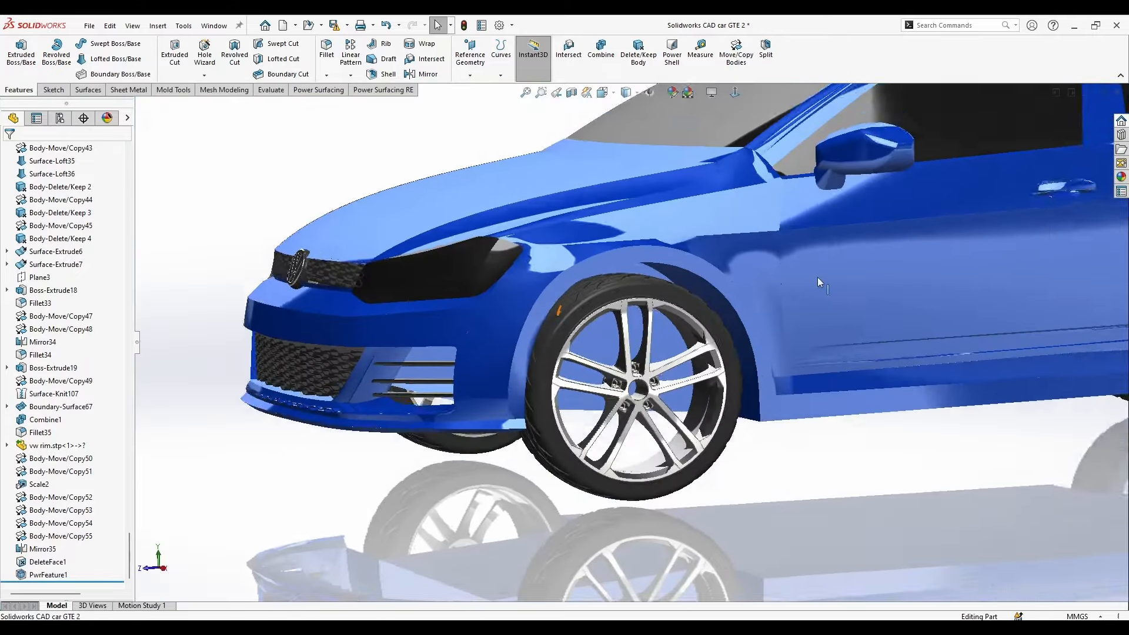
scroll(817, 279, down, 3)
scroll(747, 377, up, 4)
mouse_move(559, 406)
middle_down()
mouse_move(523, 317)
mouse_move(607, 350)
mouse_move(552, 534)
mouse_move(503, 341)
mouse_move(558, 367)
middle_up()
scroll(612, 253, down, 4)
Show Zebra Stripes on the car, try to apply a color appearance from the door body, and switch the stripes off.
click(608, 264)
click(649, 158)
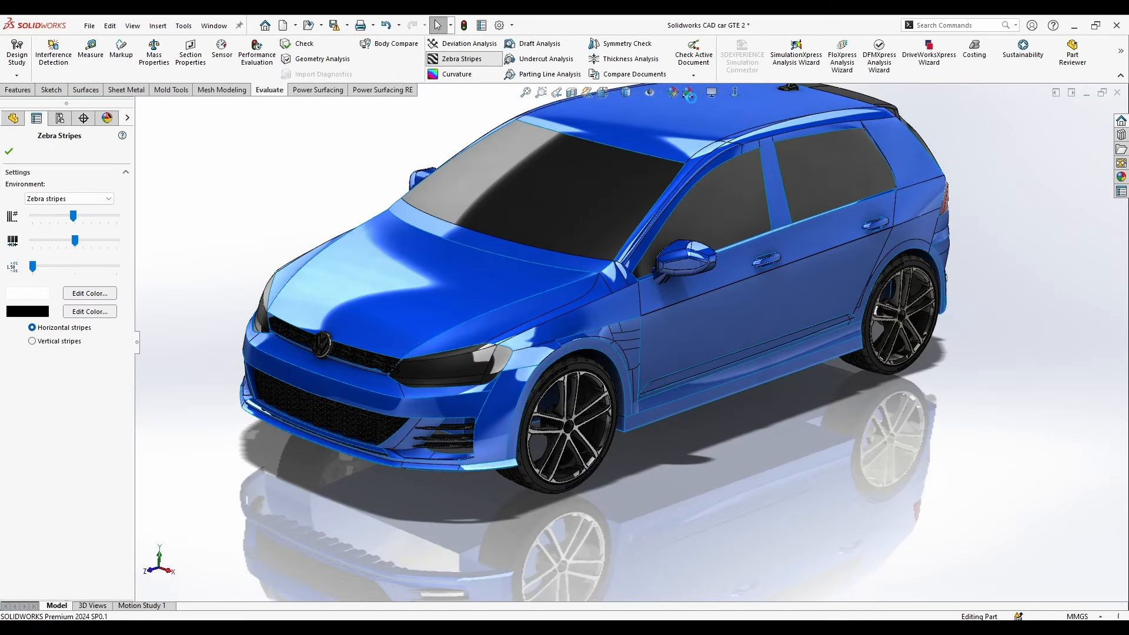
click(626, 92)
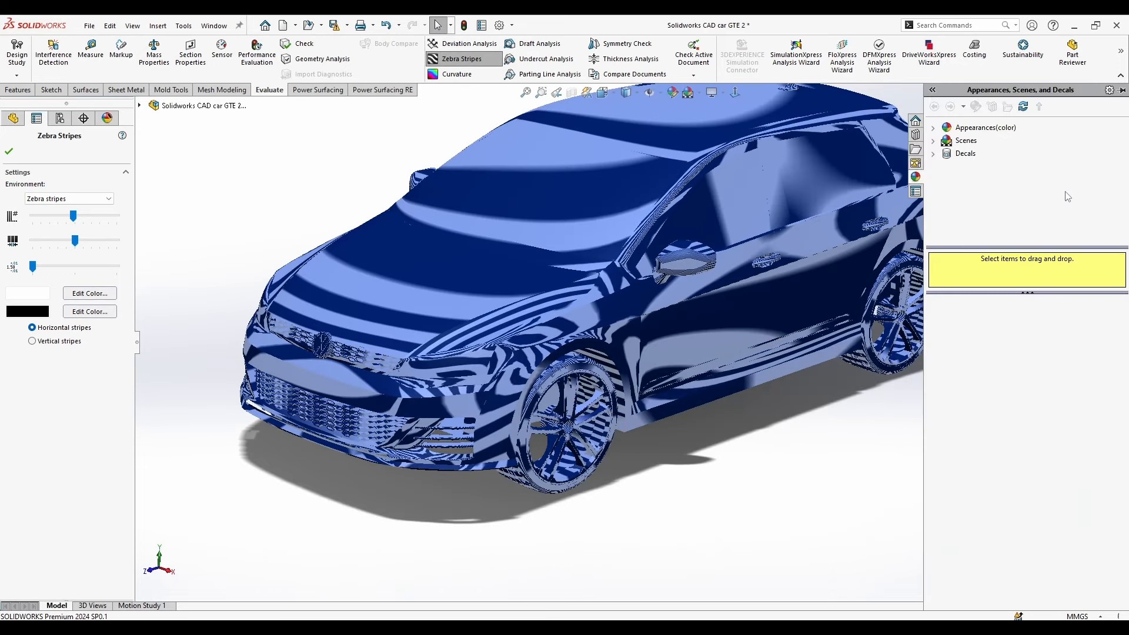
click(934, 128)
drag(1047, 515, 756, 304)
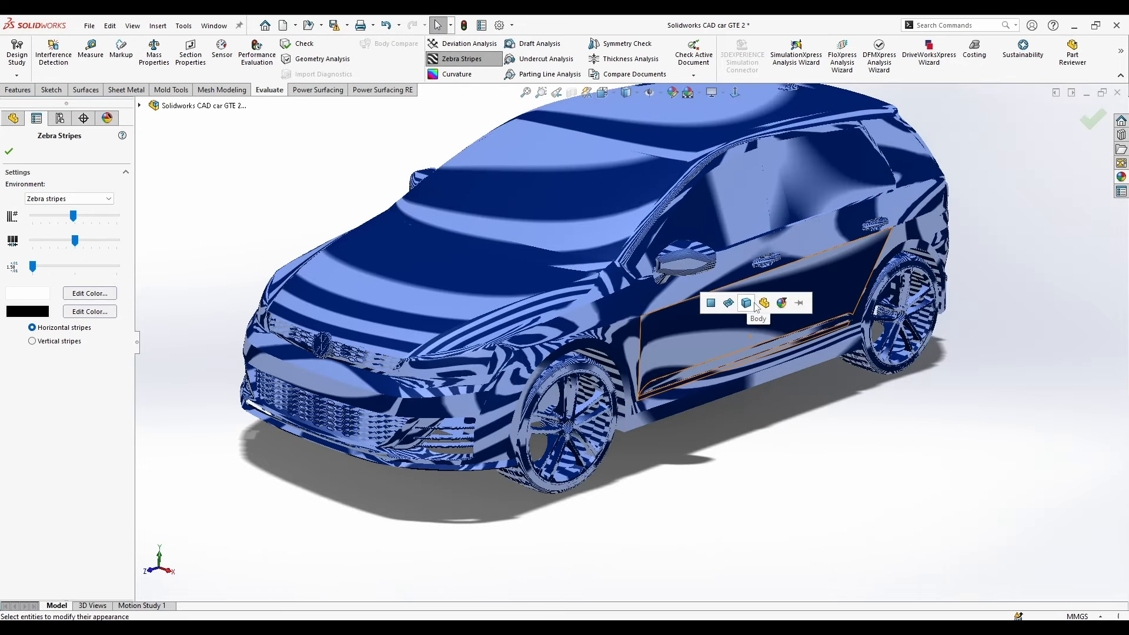
click(462, 60)
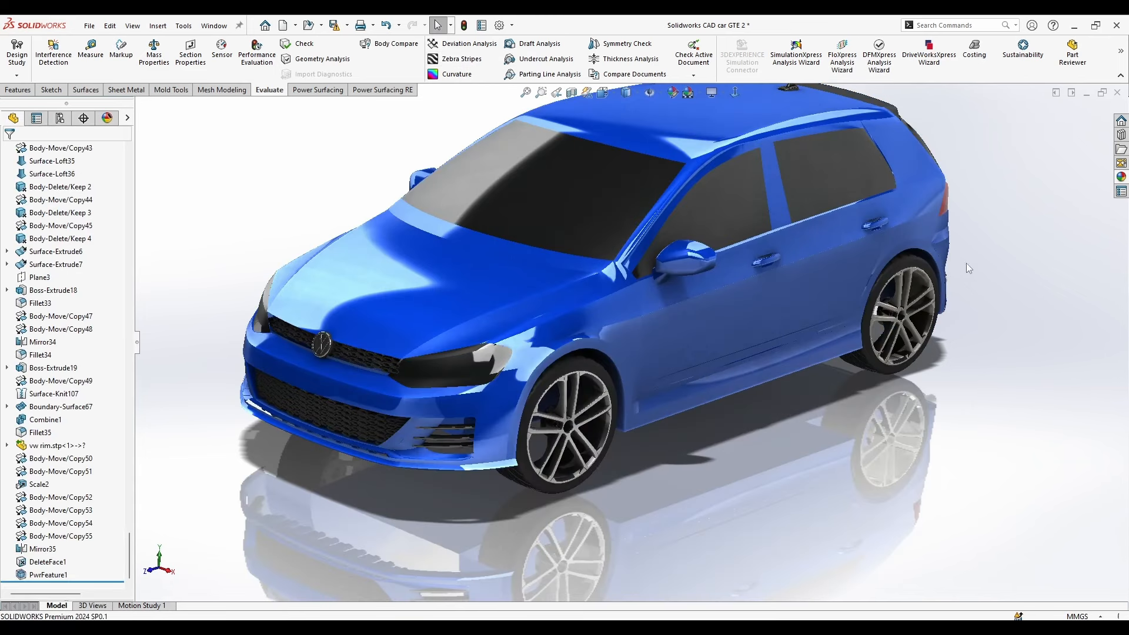
Apply a black appearance to the car's body panels, including the hood, bumper and fenders.
click(1120, 177)
drag(1057, 513, 695, 351)
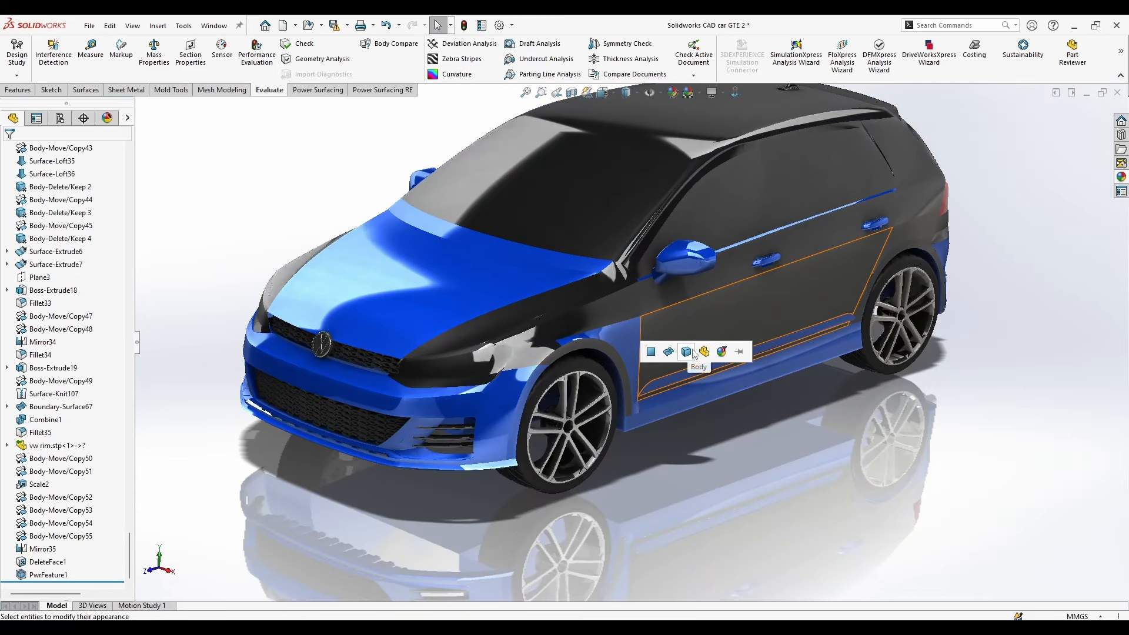
click(725, 353)
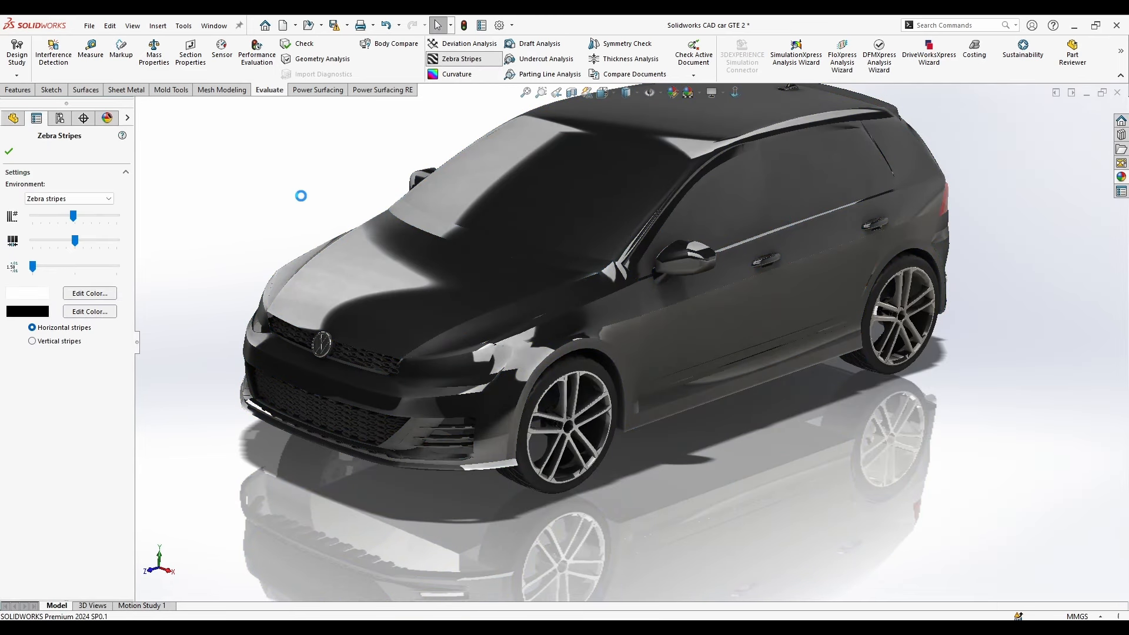
Display Zebra Stripes on the black car and examine stripe continuity across the front fender, wheel arch and door.
scroll(388, 293, down, 1)
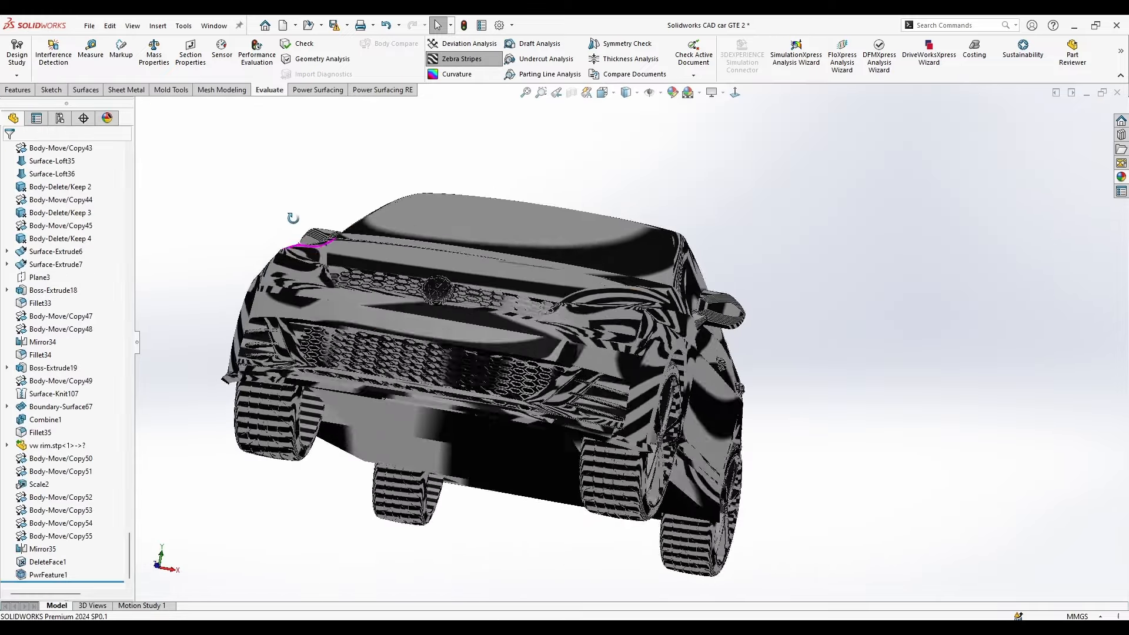
middle_drag(292, 217, 281, 320)
scroll(373, 324, down, 8)
mouse_move(718, 368)
middle_down()
mouse_move(731, 383)
mouse_move(721, 368)
middle_up()
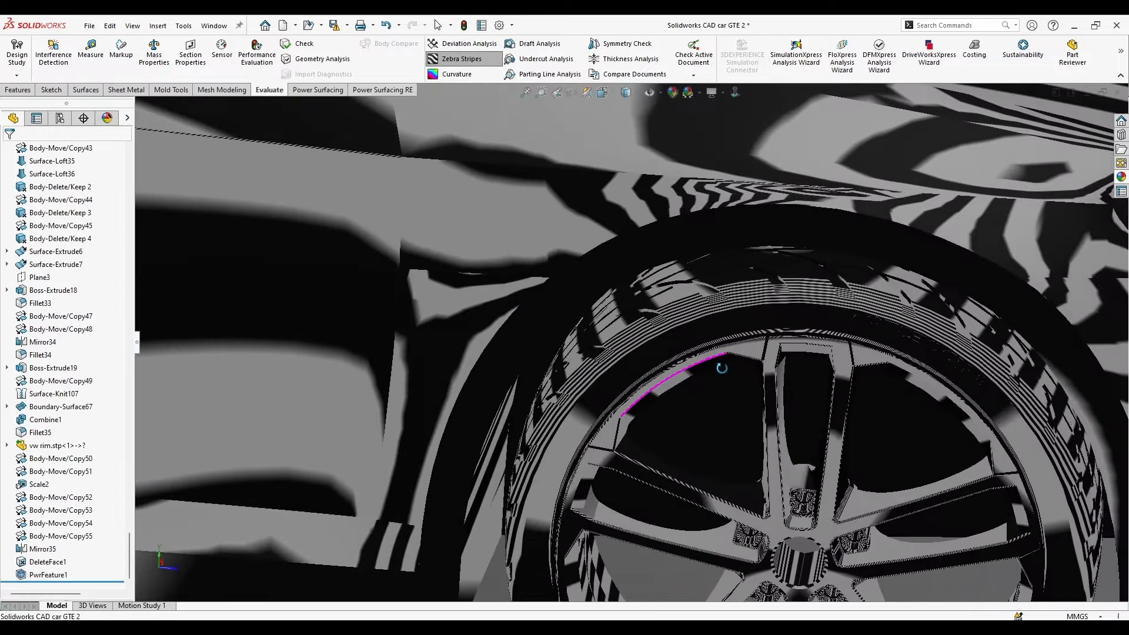
middle_drag(605, 280, 595, 311)
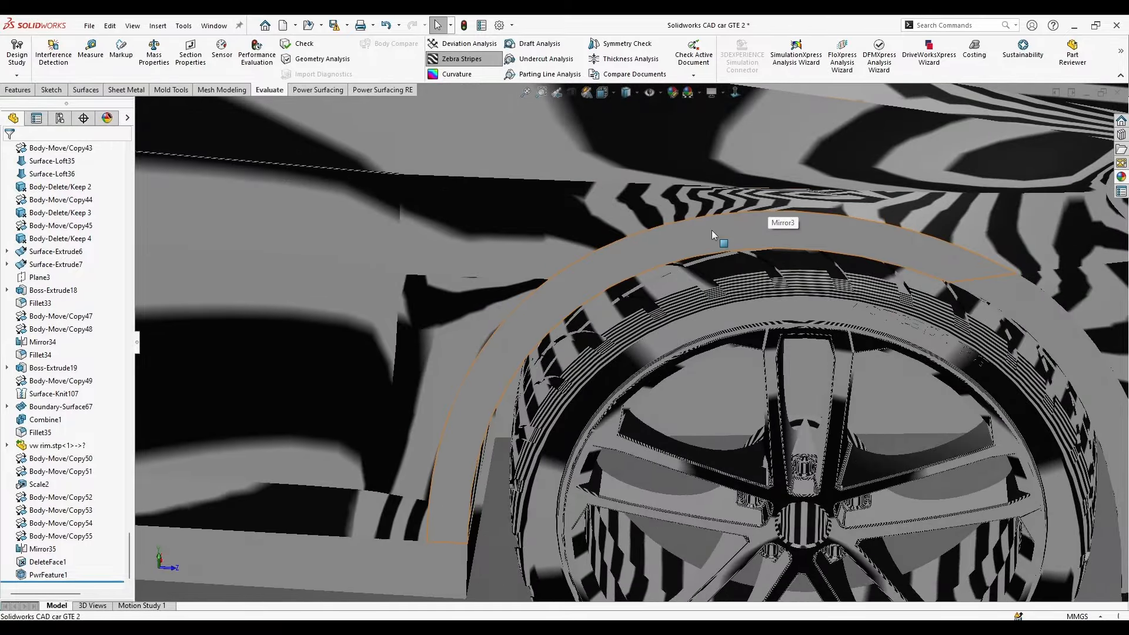
middle_drag(711, 234, 890, 448)
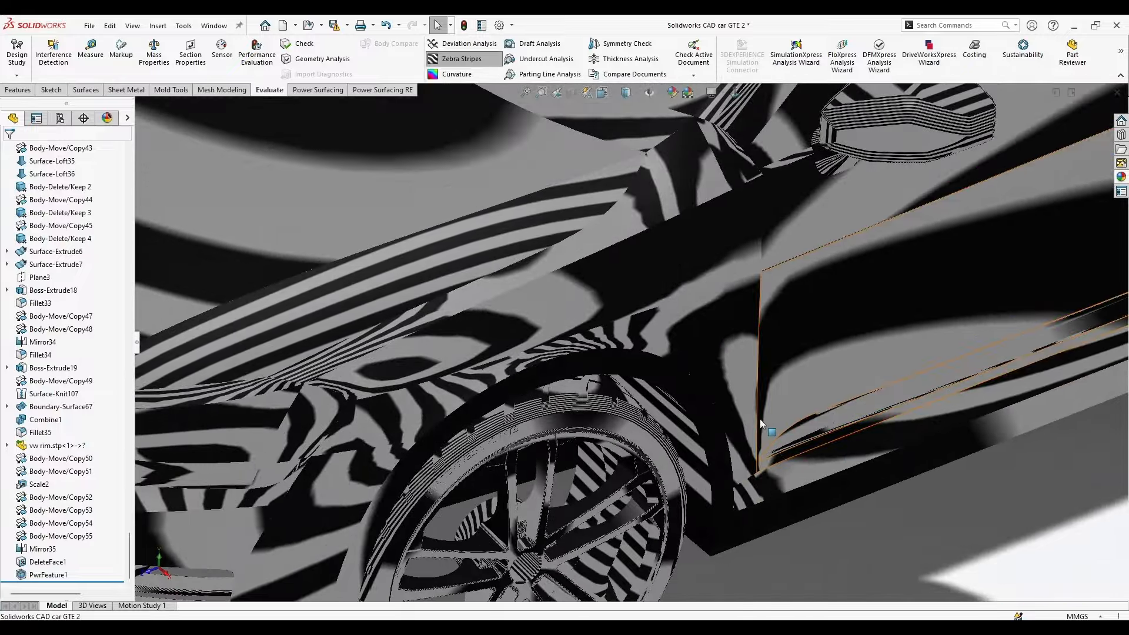
scroll(760, 424, up, 4)
Switch to the Curvature display and examine the surfaces between the front wheel arch and door on both sides.
click(456, 60)
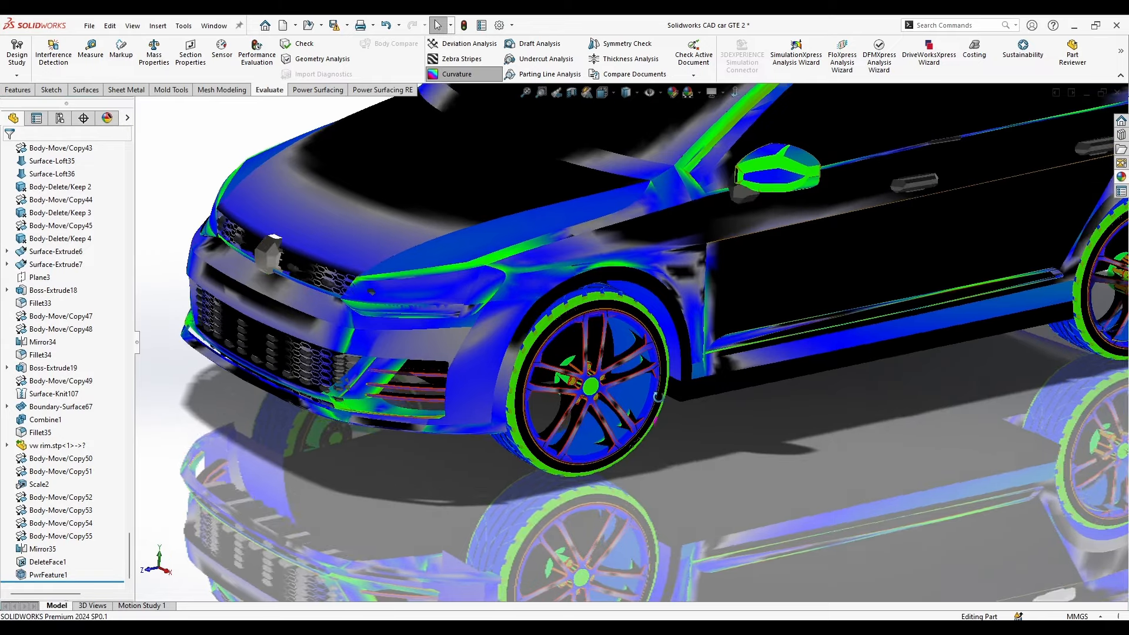
middle_drag(658, 396, 596, 439)
middle_drag(652, 373, 934, 408)
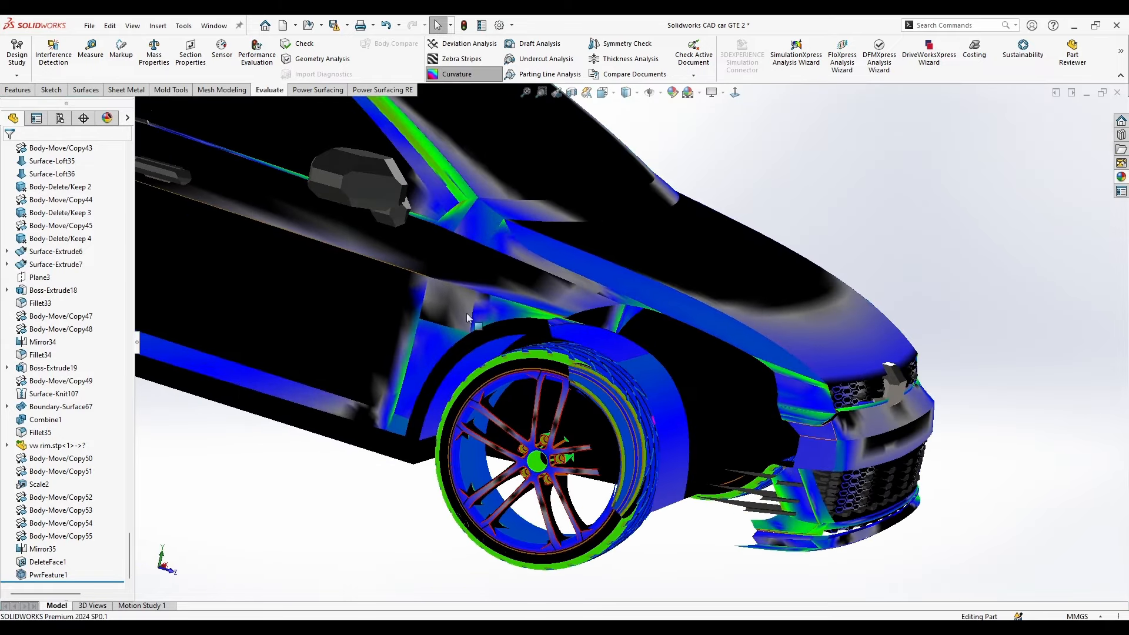
scroll(469, 314, down, 5)
middle_drag(544, 402, 617, 424)
scroll(617, 412, up, 6)
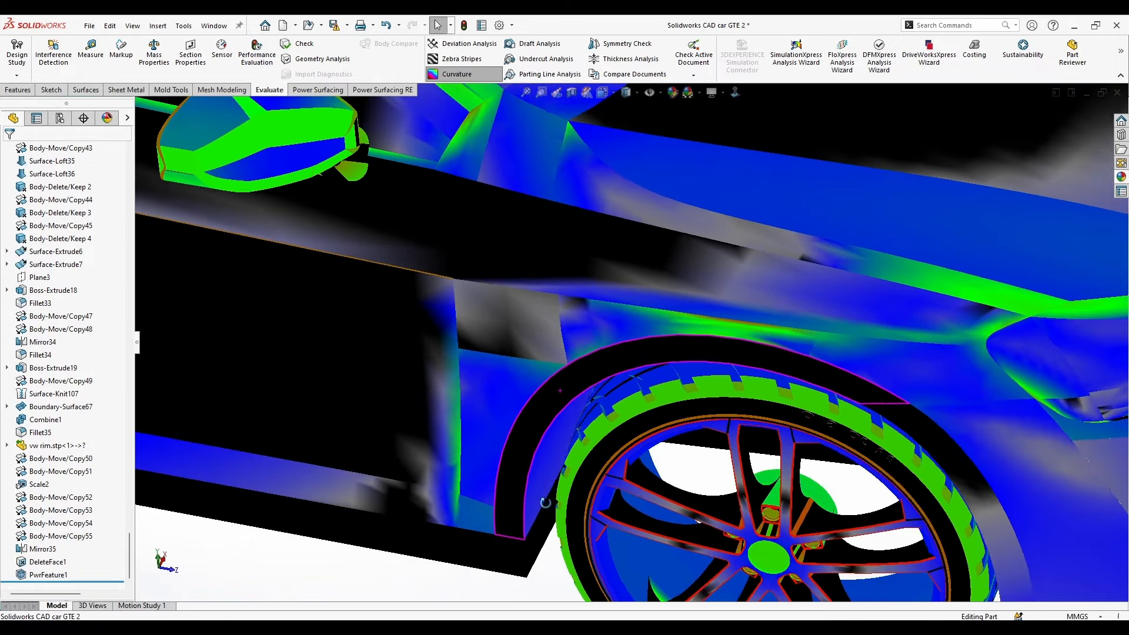
Examine the curvature colors across the fender, door and wheel arch on both sides, and switch the Curvature display off.
middle_drag(764, 376, 647, 307)
scroll(715, 391, down, 5)
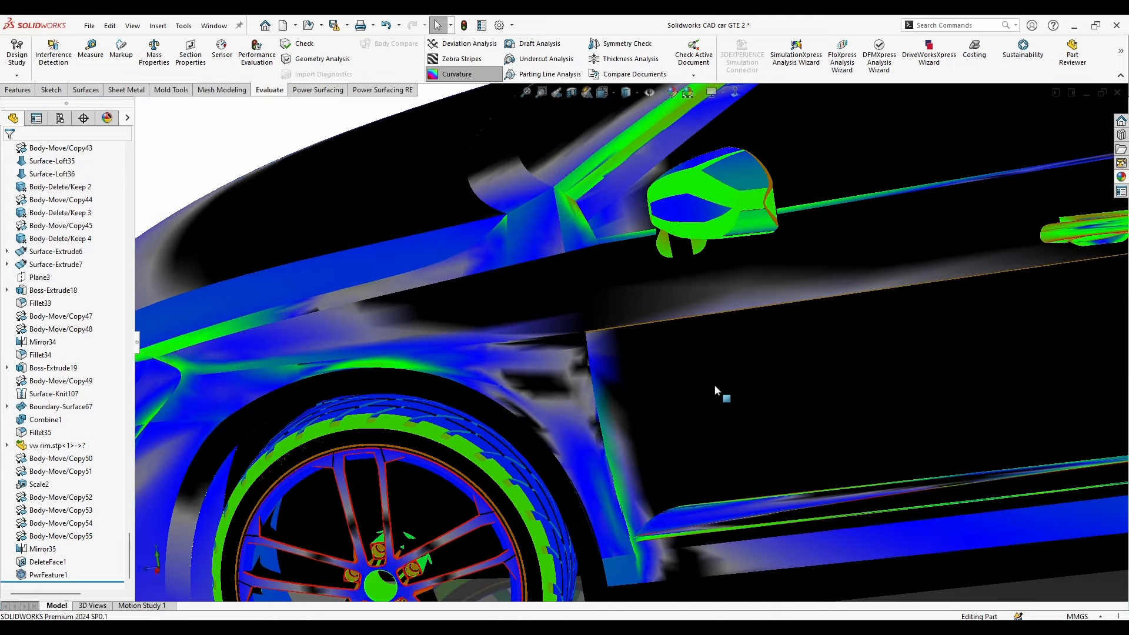
scroll(433, 443, down, 2)
middle_drag(380, 486, 478, 464)
scroll(489, 426, up, 2)
scroll(599, 461, up, 3)
middle_drag(600, 461, 682, 458)
scroll(682, 458, up, 1)
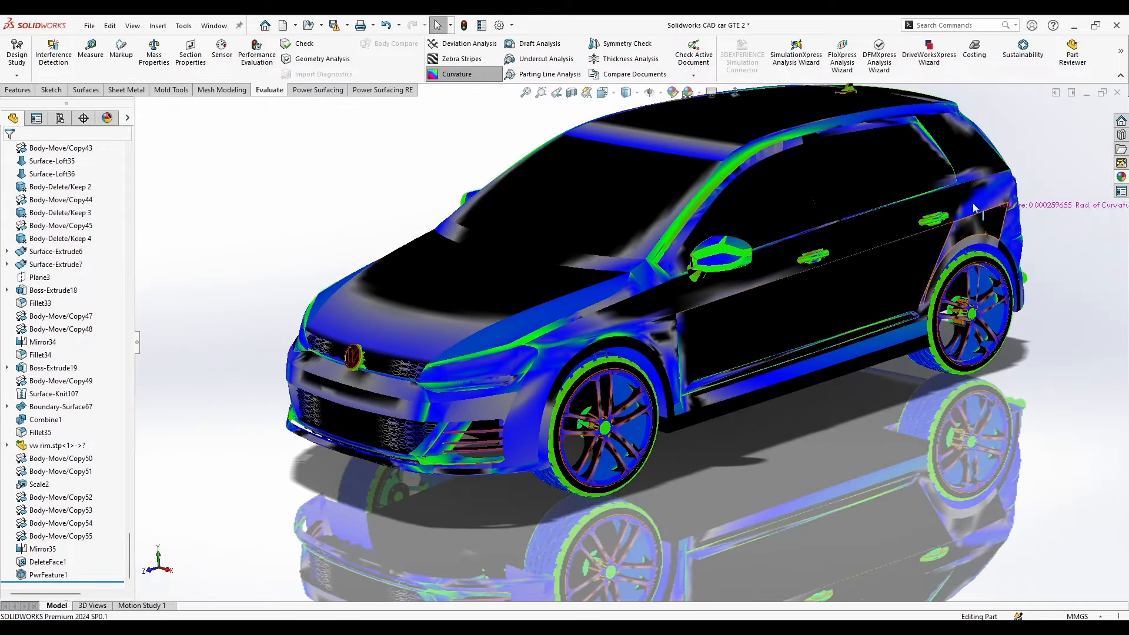
click(458, 74)
middle_drag(750, 500, 675, 593)
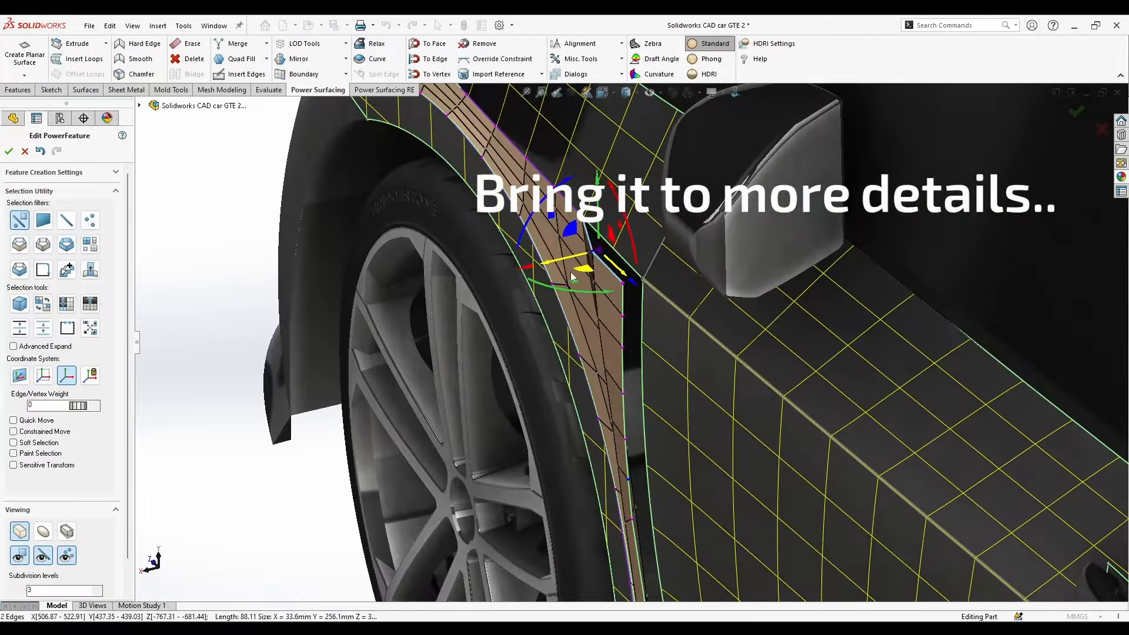
Examine the red car's front fender, wheel arch and side vent closely from both sides.
scroll(569, 223, down, 5)
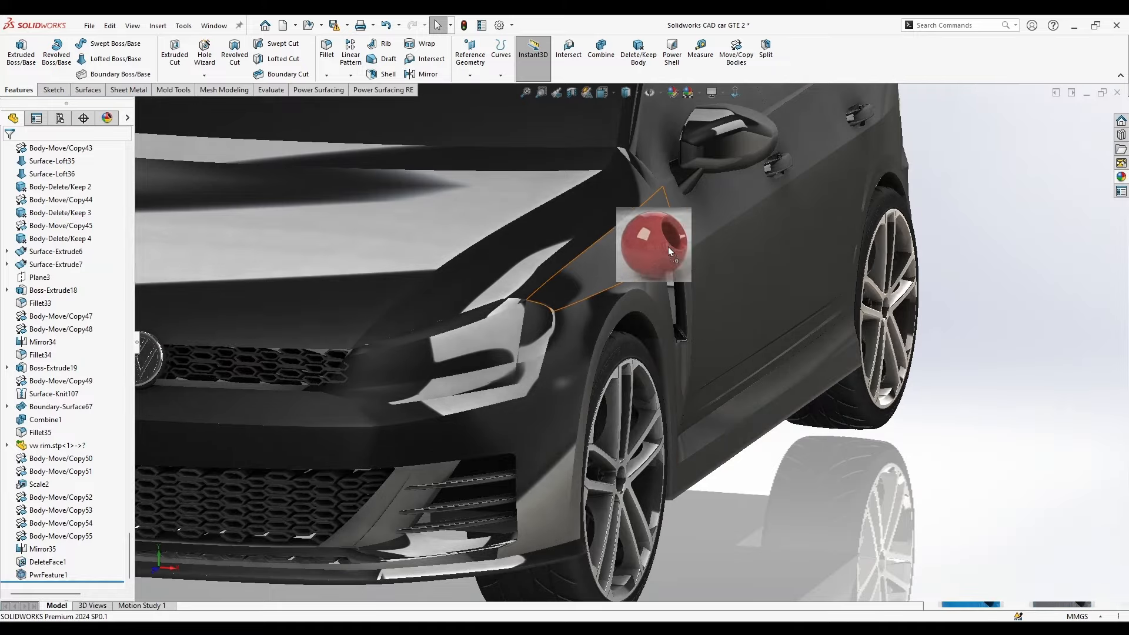
scroll(775, 469, up, 7)
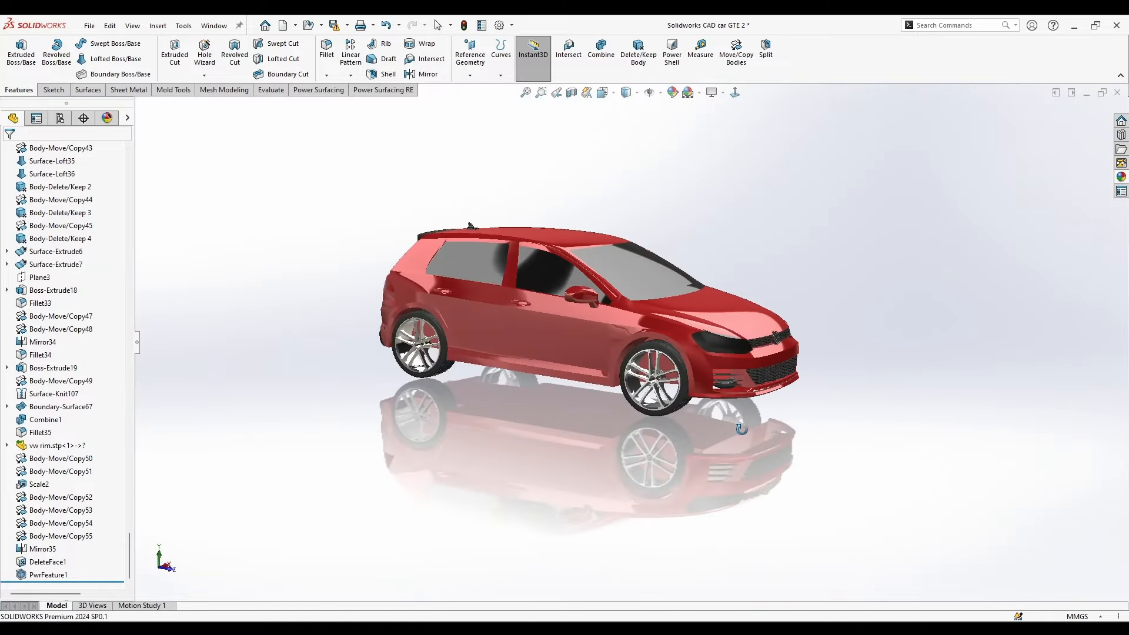
scroll(666, 281, down, 10)
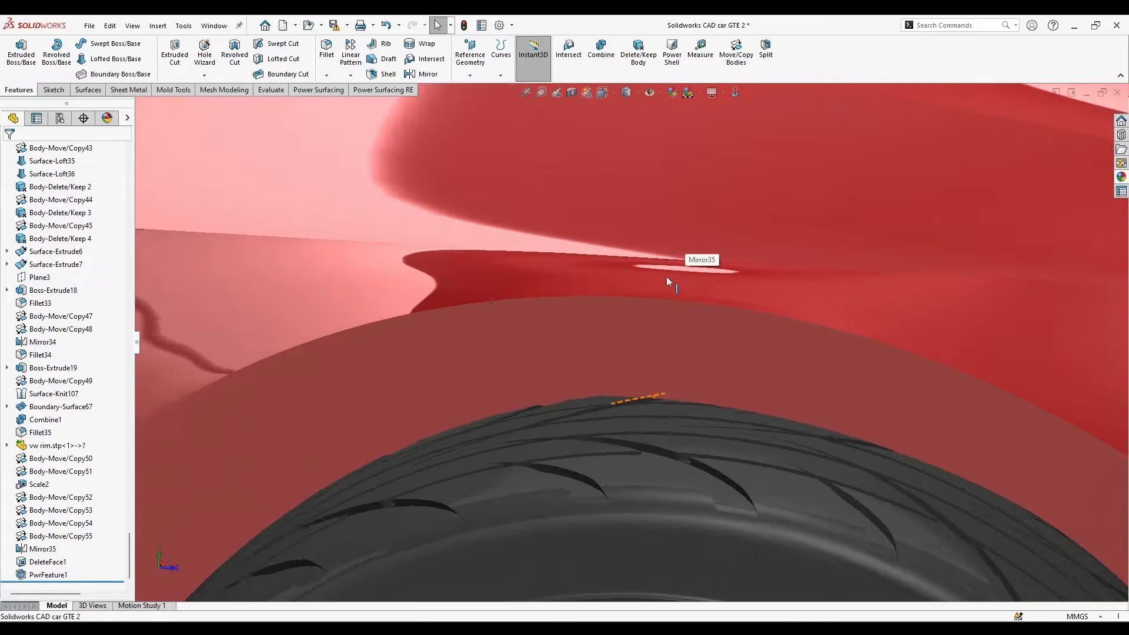
scroll(666, 281, up, 4)
middle_drag(515, 413, 591, 491)
scroll(950, 393, up, 2)
middle_drag(950, 393, 641, 406)
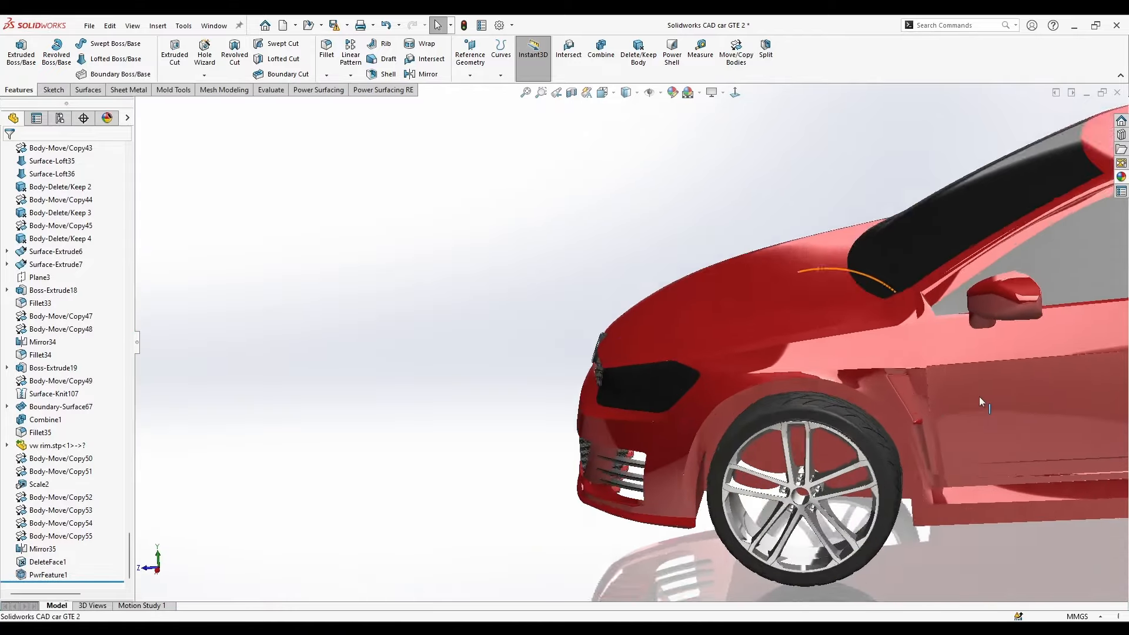
scroll(978, 398, down, 4)
middle_drag(957, 443, 922, 488)
scroll(1015, 446, up, 5)
scroll(663, 349, down, 3)
middle_drag(663, 349, 565, 288)
scroll(643, 318, down, 3)
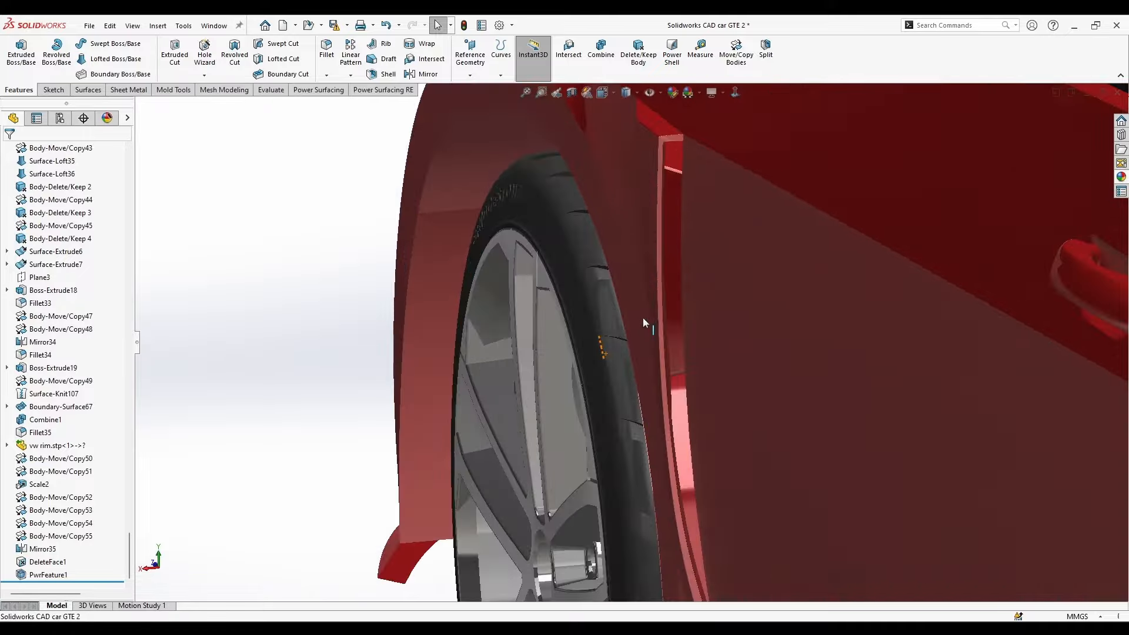
middle_drag(643, 317, 687, 309)
scroll(719, 420, down, 4)
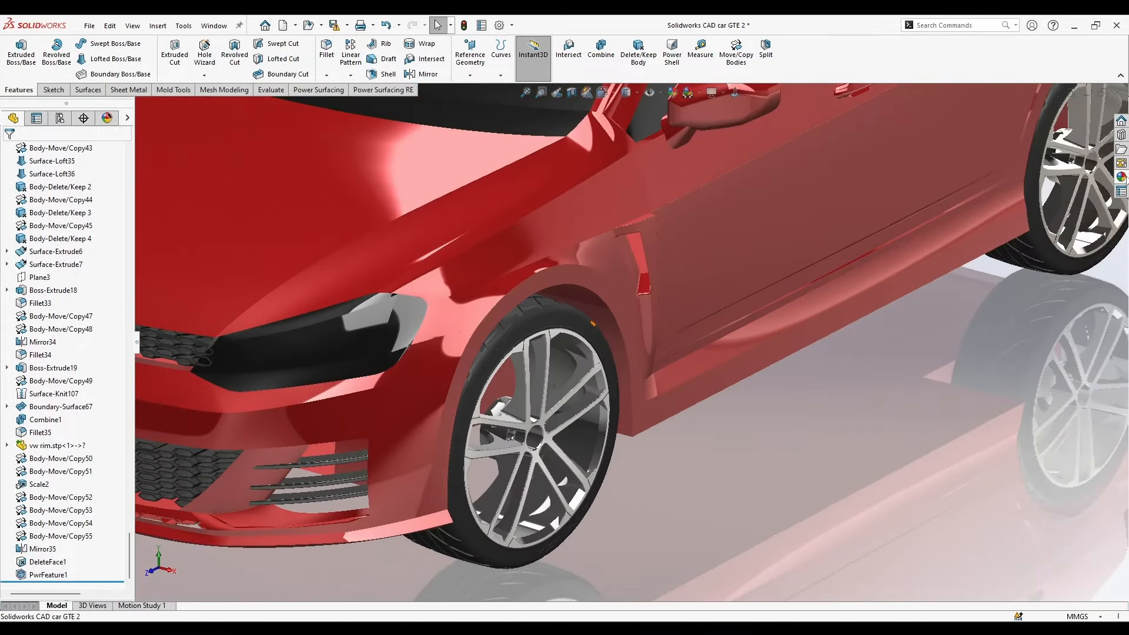
Apply a black appearance to the front fender bodies around the side vent and wheel arch.
drag(1061, 332, 714, 281)
click(599, 254)
middle_drag(738, 444, 645, 342)
scroll(701, 444, up, 5)
scroll(676, 412, down, 5)
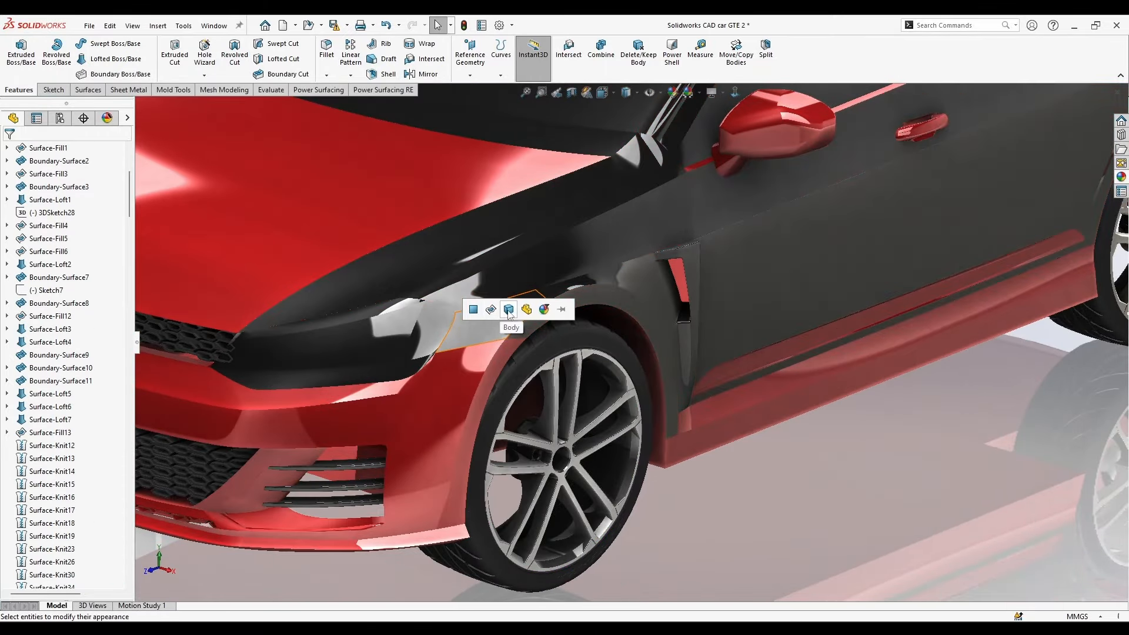
Apply the black appearance to the matching fender faces around the front wheel on the opposite side.
scroll(806, 439, up, 3)
mouse_move(806, 438)
middle_down()
mouse_move(822, 469)
mouse_move(784, 431)
mouse_move(818, 440)
middle_up()
scroll(819, 440, up, 4)
middle_drag(353, 352, 658, 347)
scroll(658, 347, down, 4)
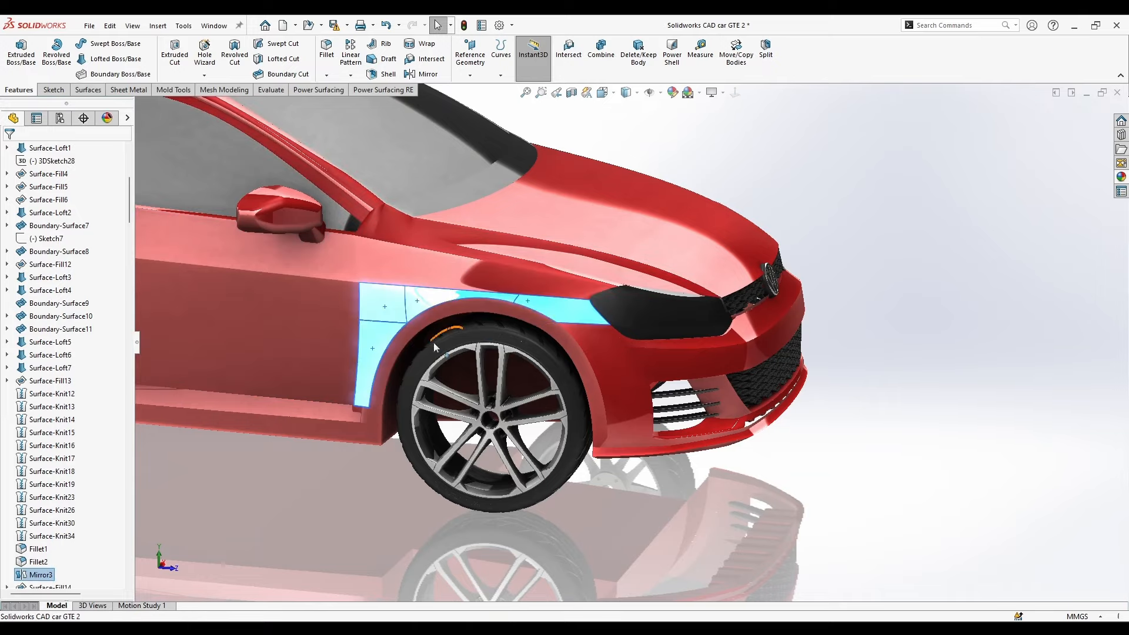
mouse_move(712, 447)
middle_down()
mouse_move(748, 482)
mouse_move(756, 423)
mouse_move(741, 412)
mouse_move(708, 449)
middle_up()
scroll(529, 365, down, 3)
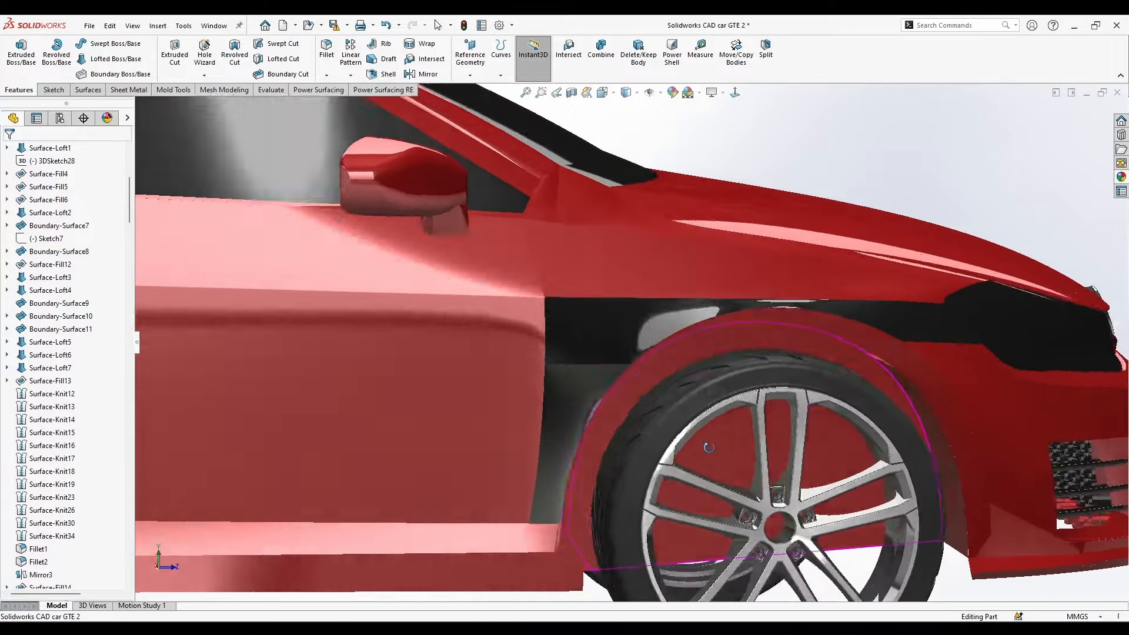
Examine the two-tone fender on both sides and turn on Shadows In Shaded Mode.
scroll(711, 441, up, 5)
middle_drag(917, 331, 712, 347)
scroll(925, 354, down, 4)
middle_drag(998, 379, 908, 365)
scroll(900, 365, up, 2)
middle_drag(635, 435, 605, 325)
scroll(676, 315, down, 4)
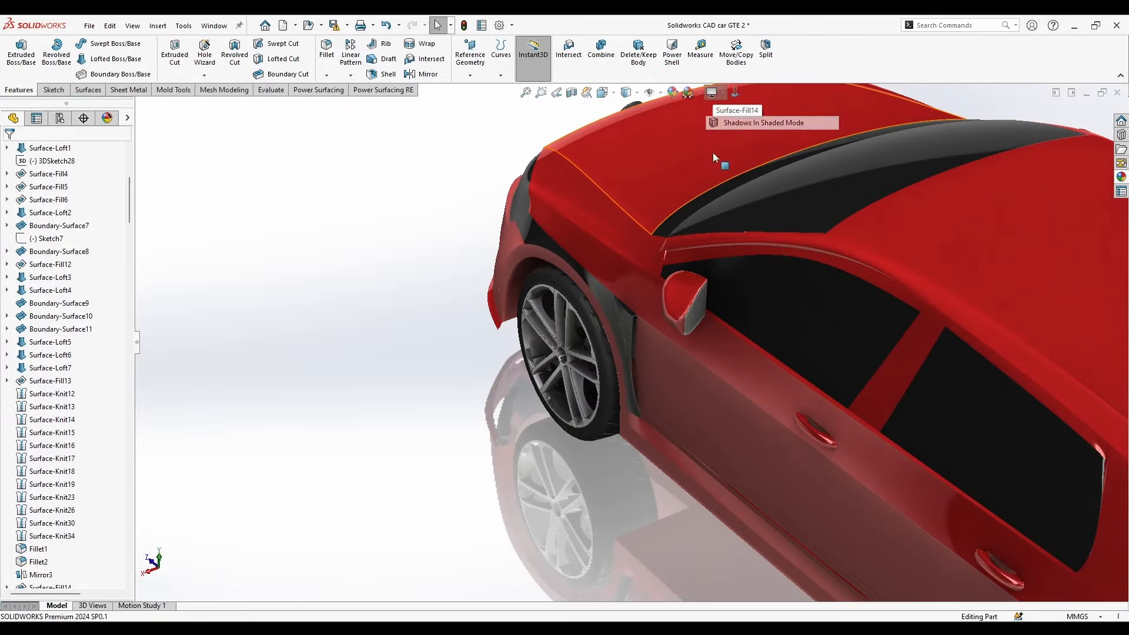
middle_drag(713, 153, 606, 215)
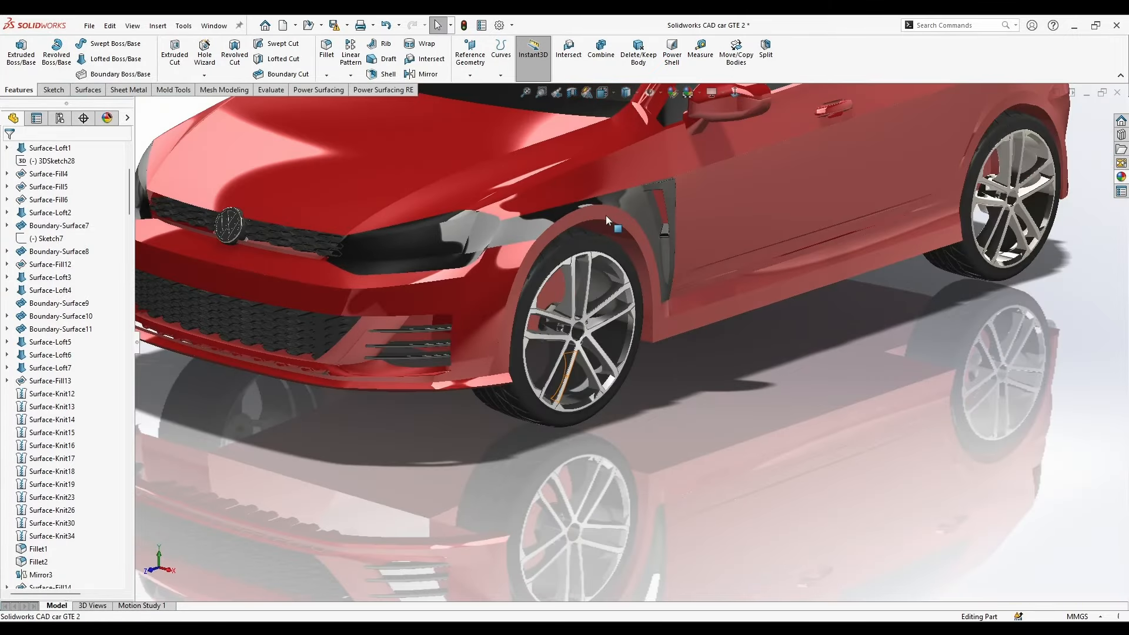
Apply the black appearance to the front wheel arch trim on the side with the vent.
click(606, 215)
scroll(605, 215, down, 3)
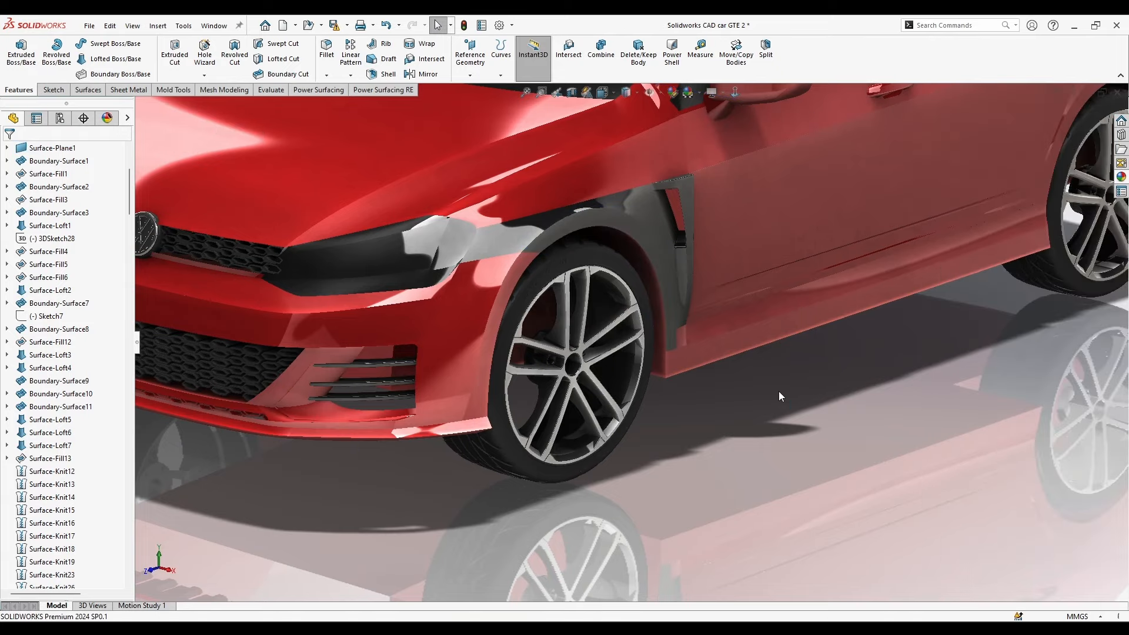
scroll(779, 392, up, 5)
scroll(599, 235, down, 5)
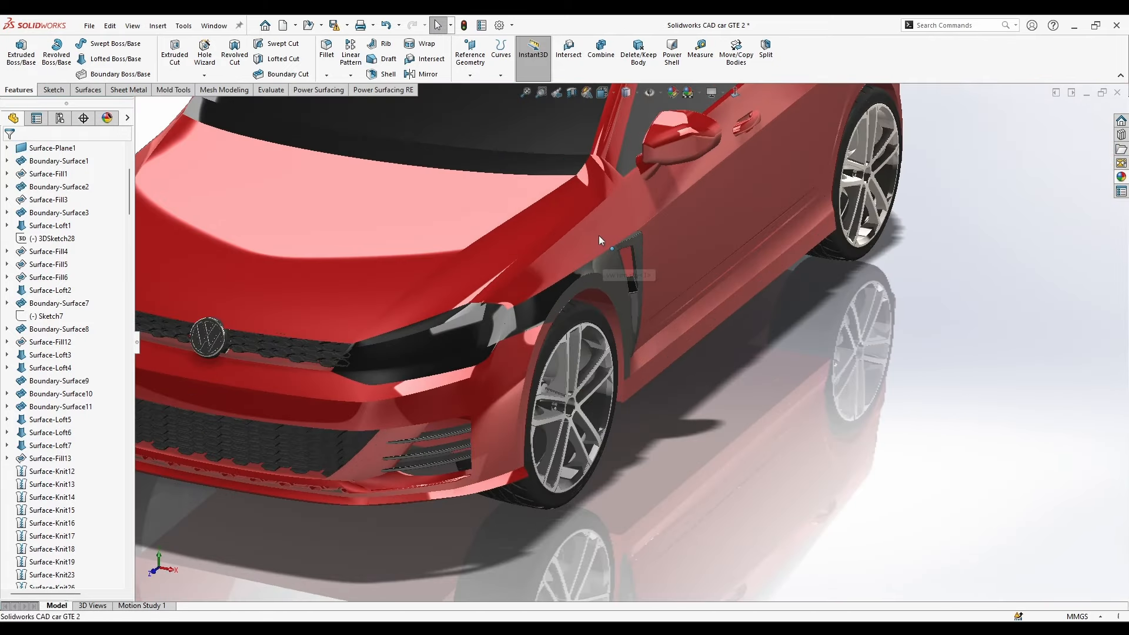
Apply the black appearance to the upper fender surfaces, including the small faces at the windshield pillar's base.
click(598, 235)
ctrl+click(602, 191)
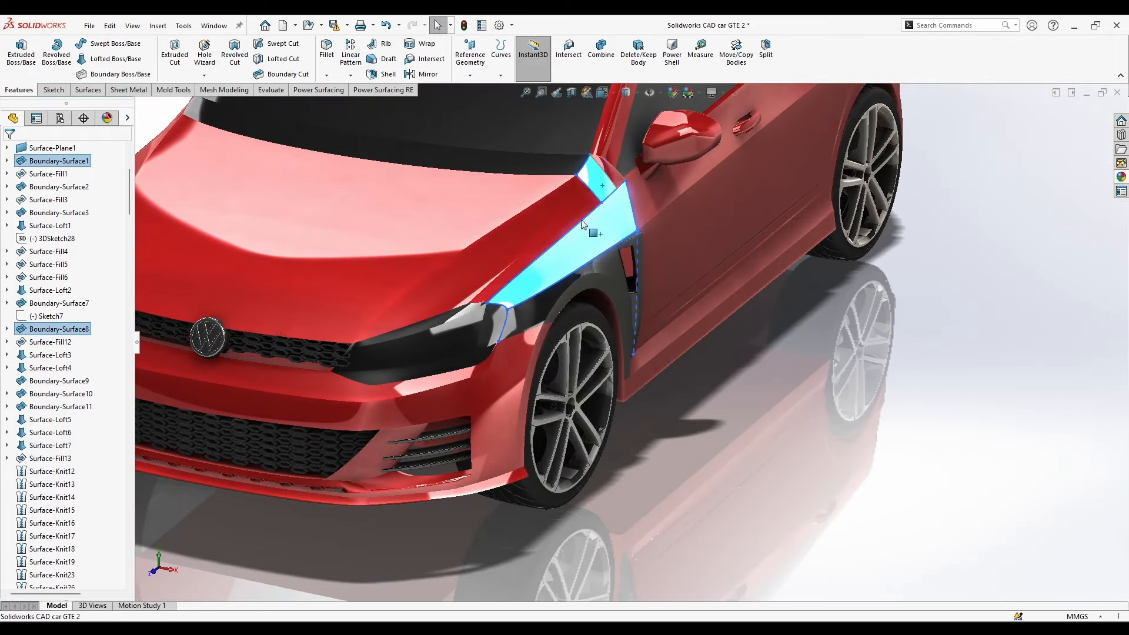
click(724, 429)
Examine the black front fender, its side vent and the transition to the door from several angles.
middle_drag(688, 388, 639, 391)
scroll(693, 404, up, 5)
scroll(637, 306, down, 5)
scroll(686, 509, up, 3)
middle_drag(679, 504, 558, 450)
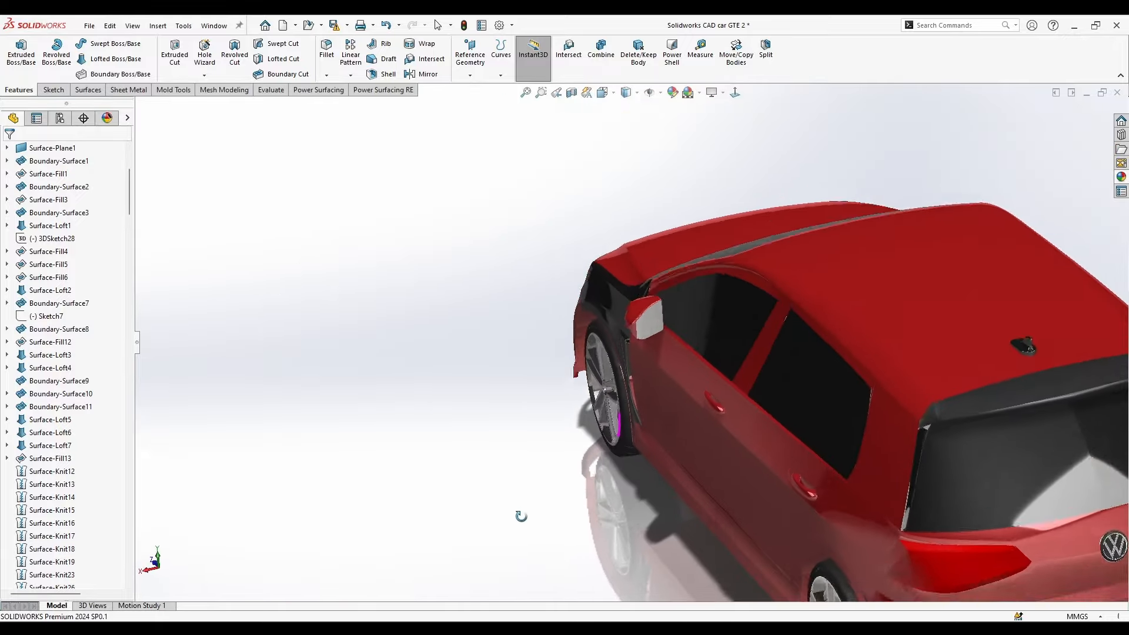
middle_drag(520, 516, 752, 443)
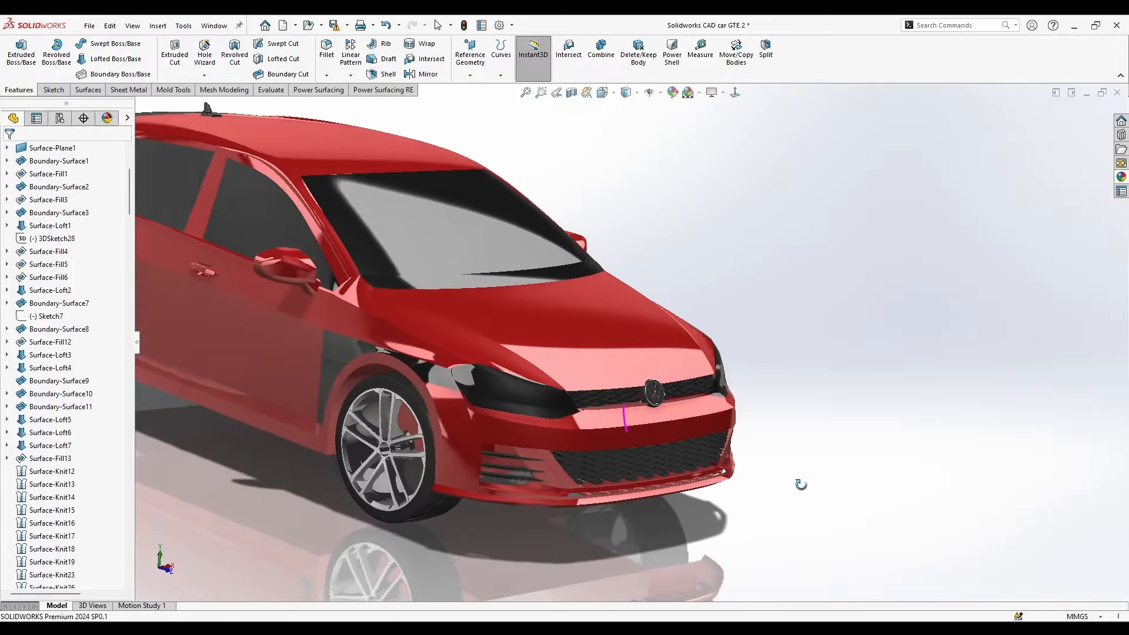
middle_drag(806, 475, 681, 483)
scroll(663, 411, up, 6)
scroll(761, 313, down, 6)
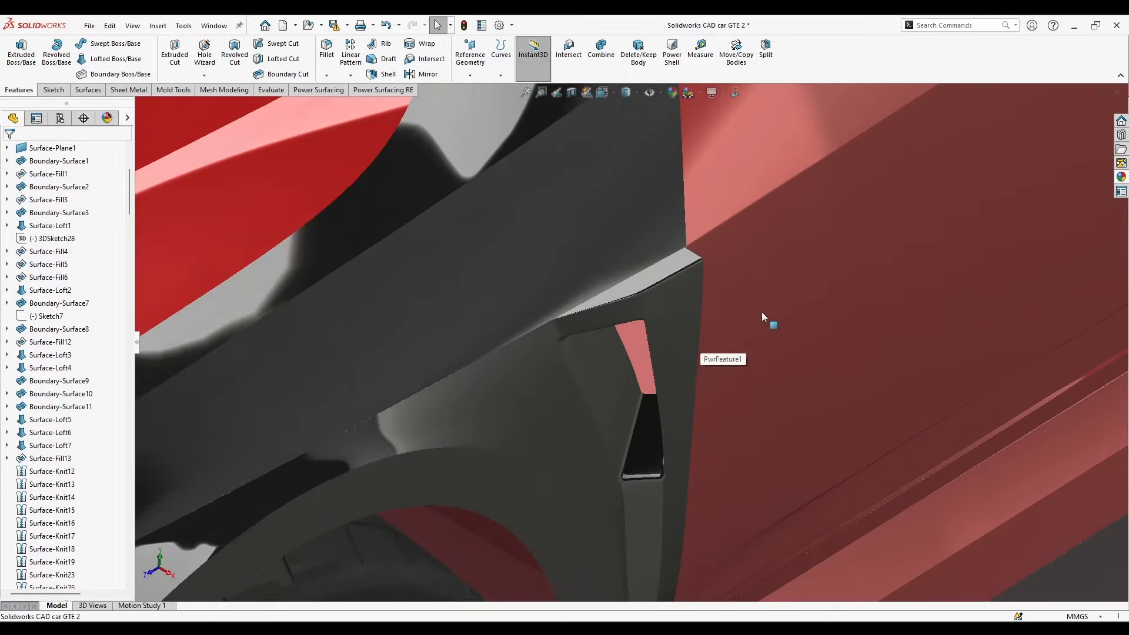
middle_drag(762, 314, 770, 288)
scroll(641, 346, up, 6)
middle_drag(417, 347, 464, 330)
scroll(482, 340, down, 1)
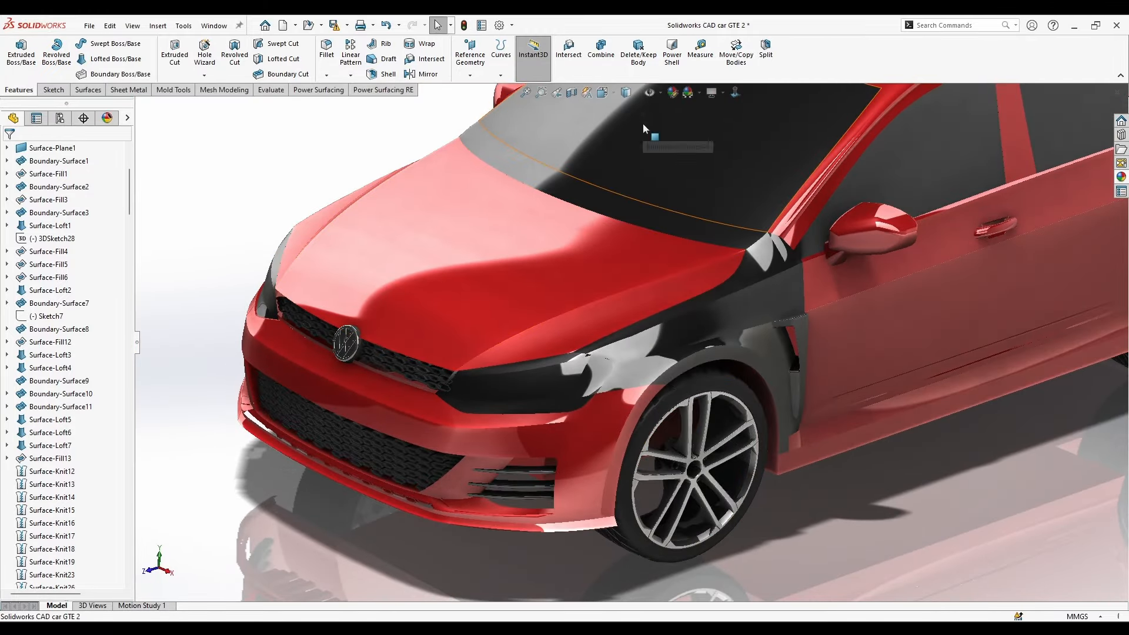
Apply the Backdrop - Grey with Overhead Light scene behind the car.
click(707, 125)
middle_drag(854, 504, 828, 485)
click(699, 92)
click(720, 137)
middle_drag(726, 461, 791, 478)
Apply black high gloss plastic to the upper fender and wheel arch faces on the opposite side.
middle_drag(505, 457, 418, 223)
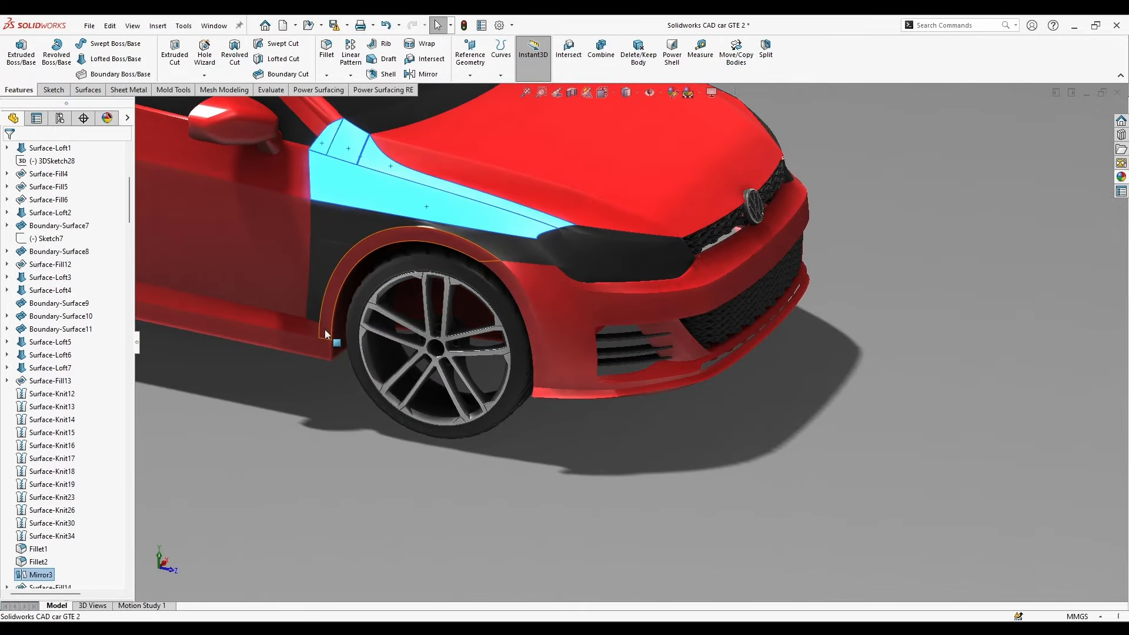
click(1121, 177)
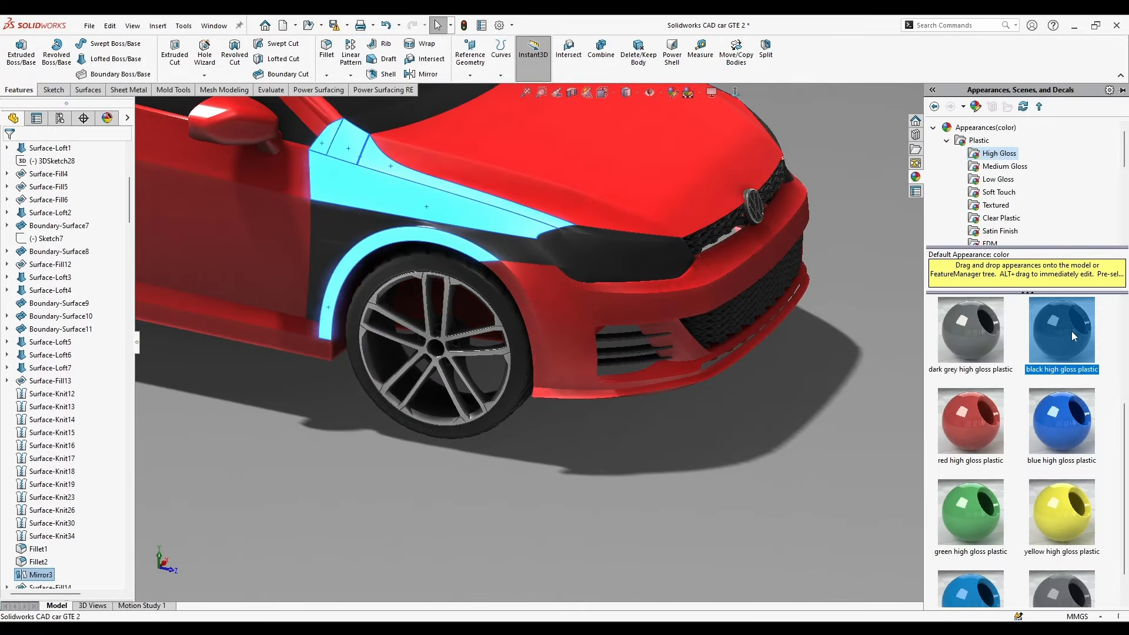
click(577, 470)
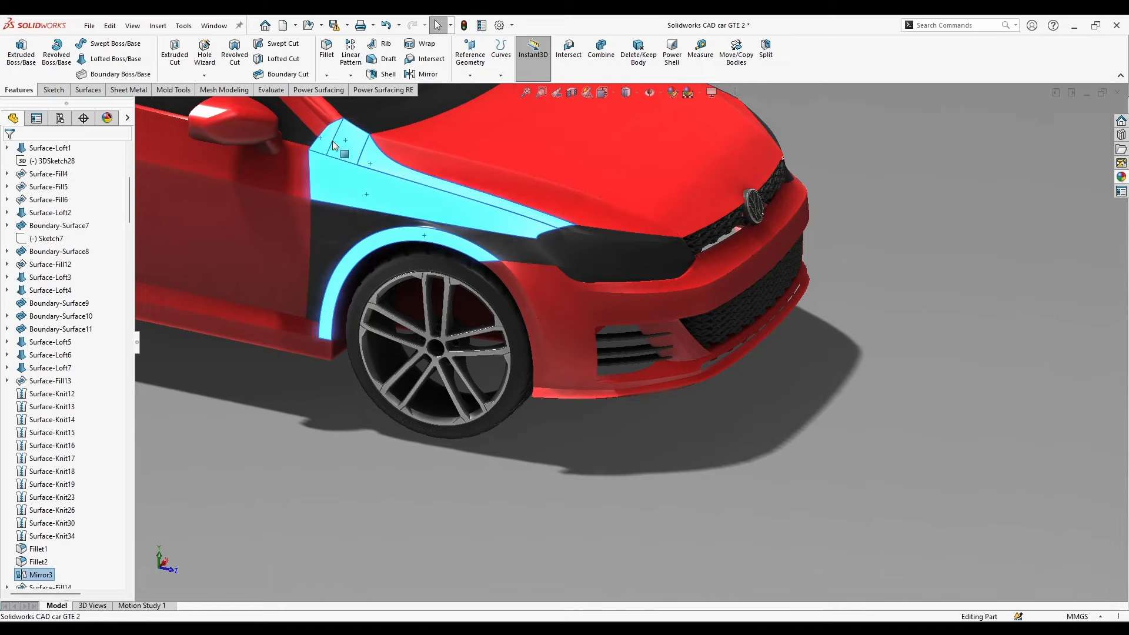
click(1121, 177)
click(529, 436)
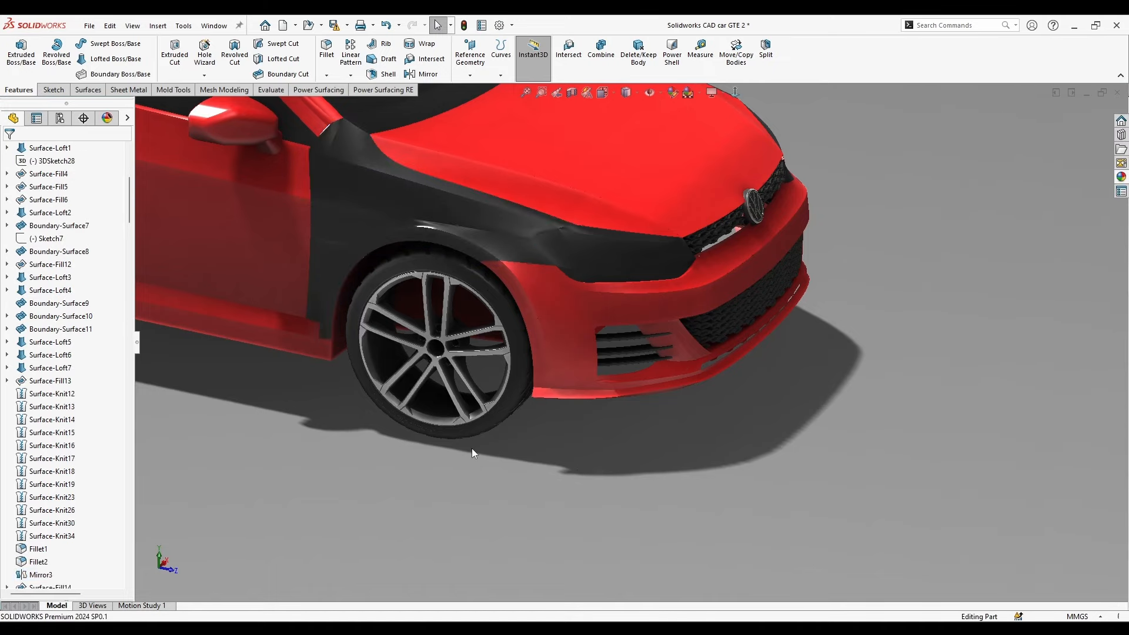
Apply black high gloss plastic to the sill strips below the doors on both sides of the car.
middle_drag(472, 448, 447, 399)
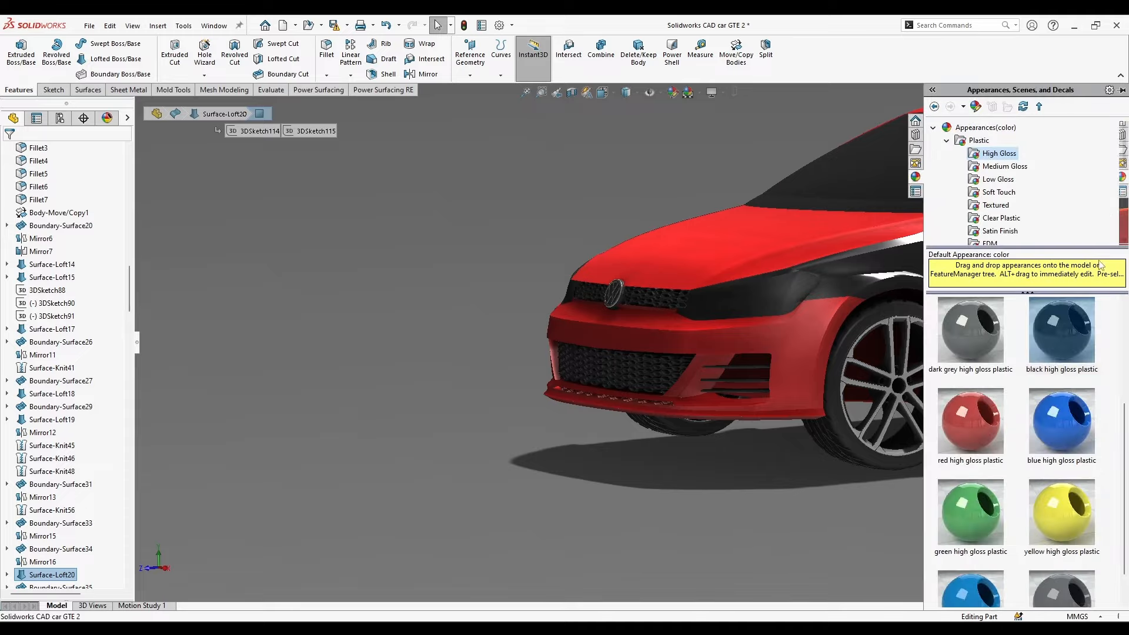
scroll(717, 530, up, 3)
middle_drag(717, 530, 841, 479)
scroll(318, 393, down, 3)
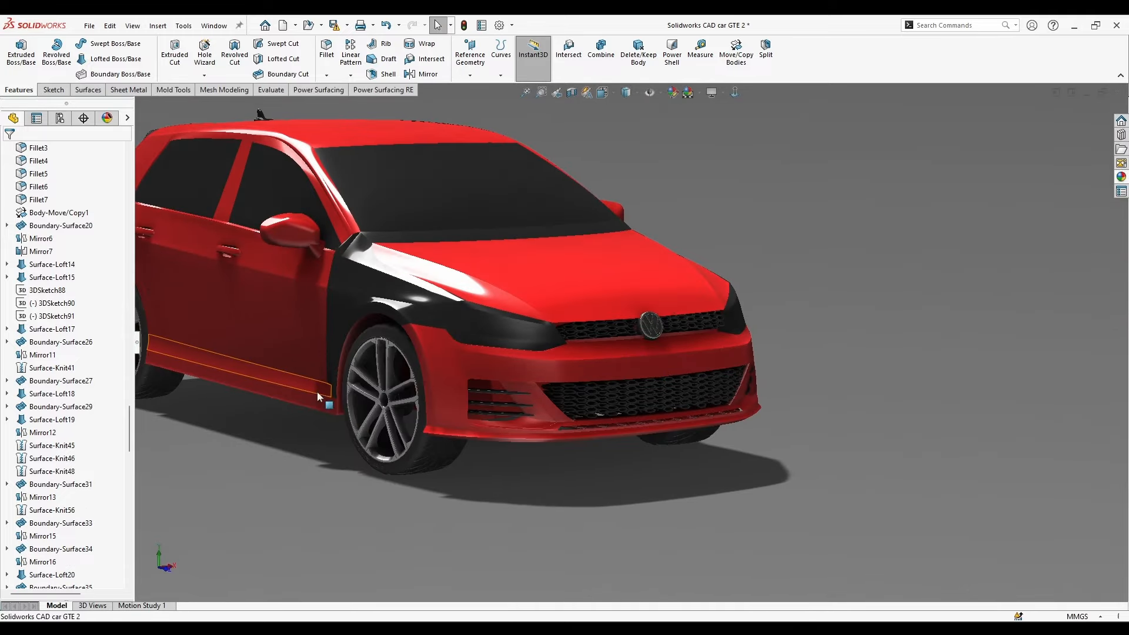
click(1120, 177)
double_click(1064, 320)
click(841, 382)
middle_drag(238, 418, 329, 382)
scroll(470, 353, down, 3)
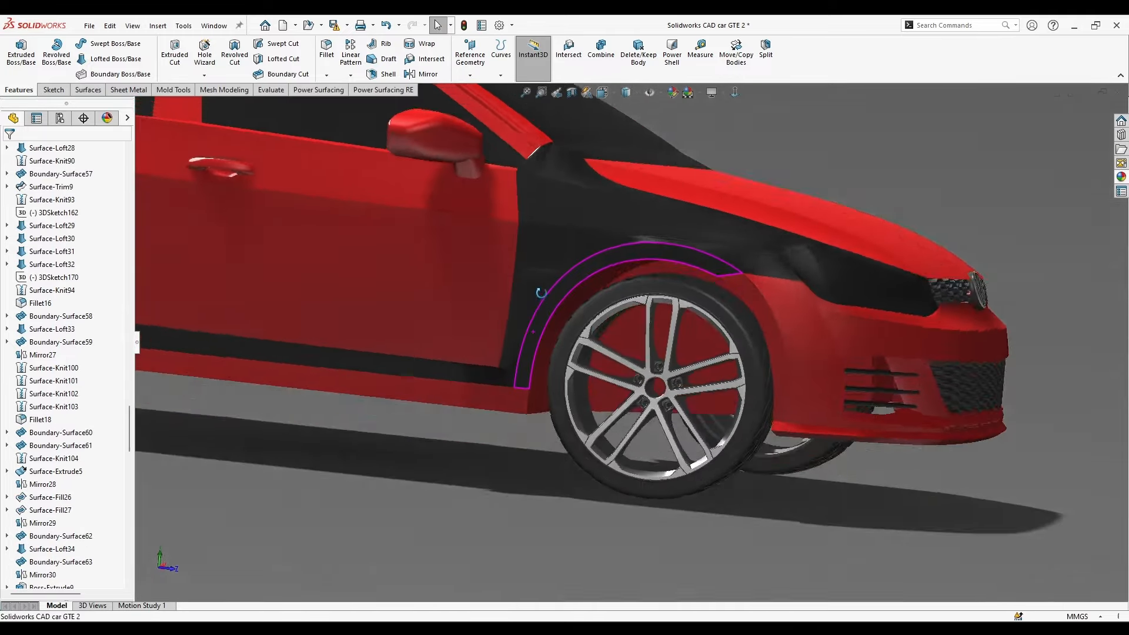
Examine the black fenders and sill strips against the red body on both sides of the car.
middle_drag(539, 290, 693, 359)
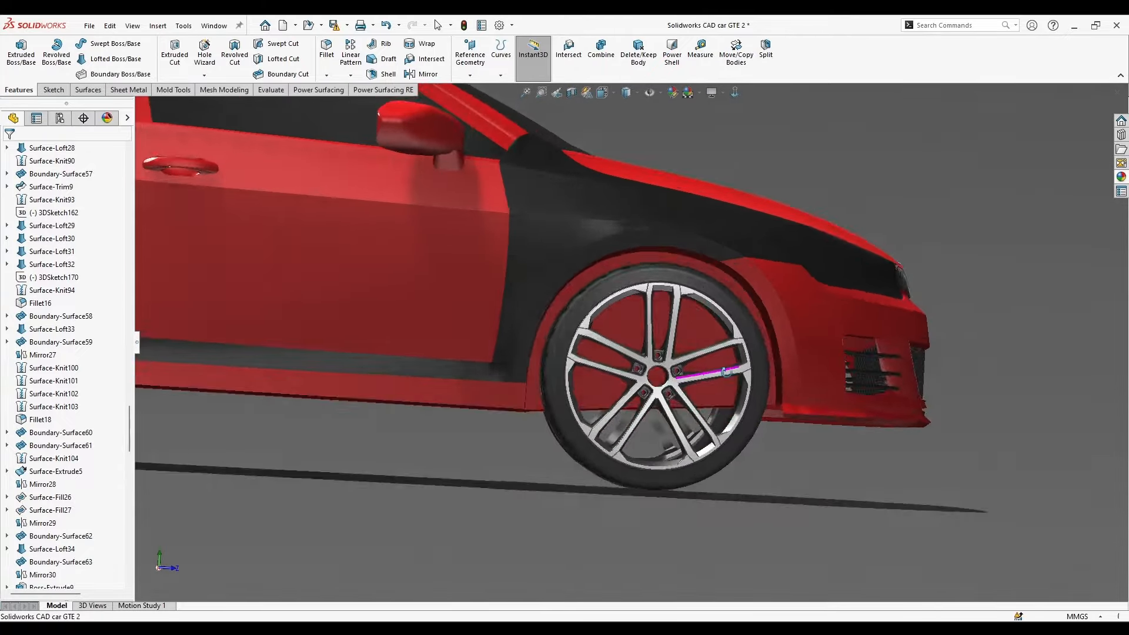
scroll(694, 358, up, 3)
middle_drag(823, 347, 611, 335)
scroll(635, 378, down, 4)
scroll(634, 378, up, 3)
middle_drag(635, 378, 674, 415)
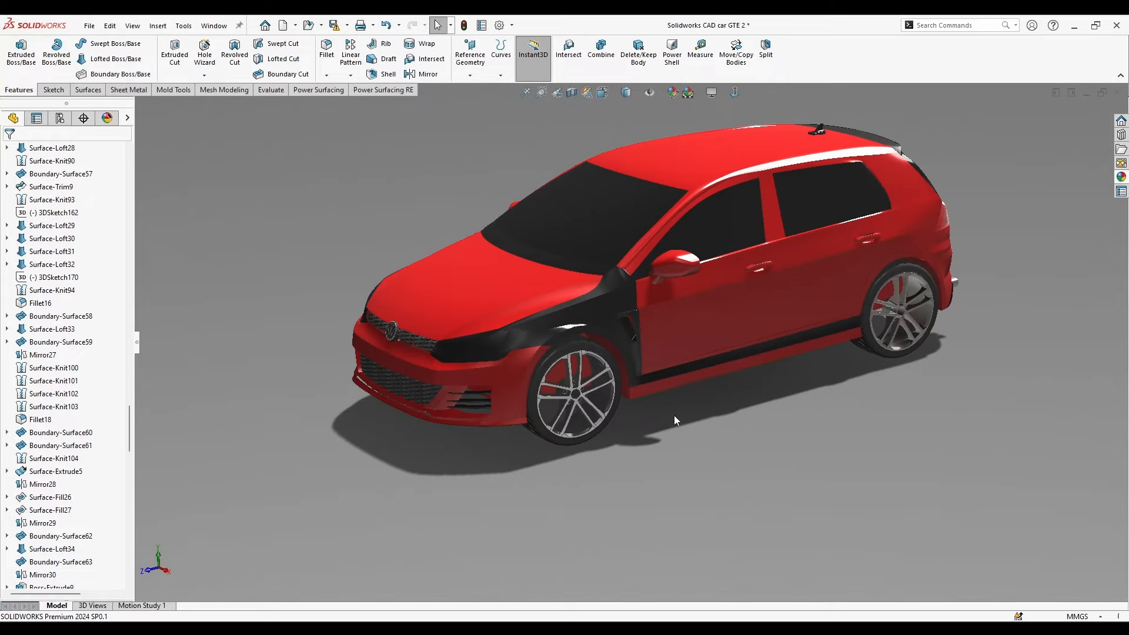
scroll(610, 260, down, 3)
Try the Soft Spotlight scene and switch to another scene with a white background.
click(708, 93)
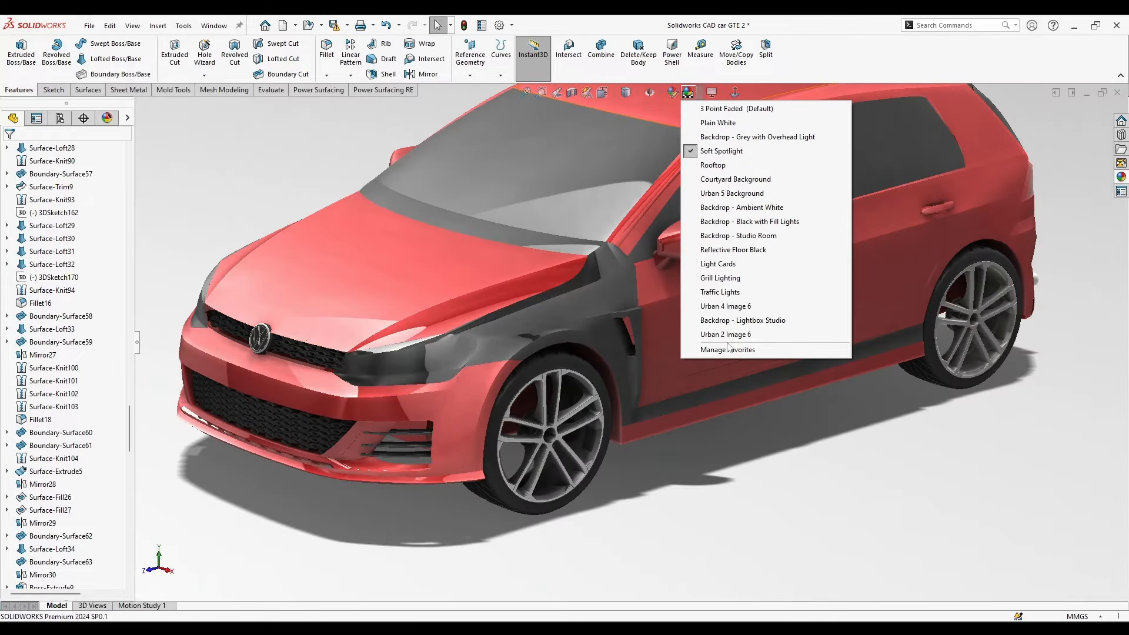
click(742, 220)
middle_drag(645, 444, 632, 411)
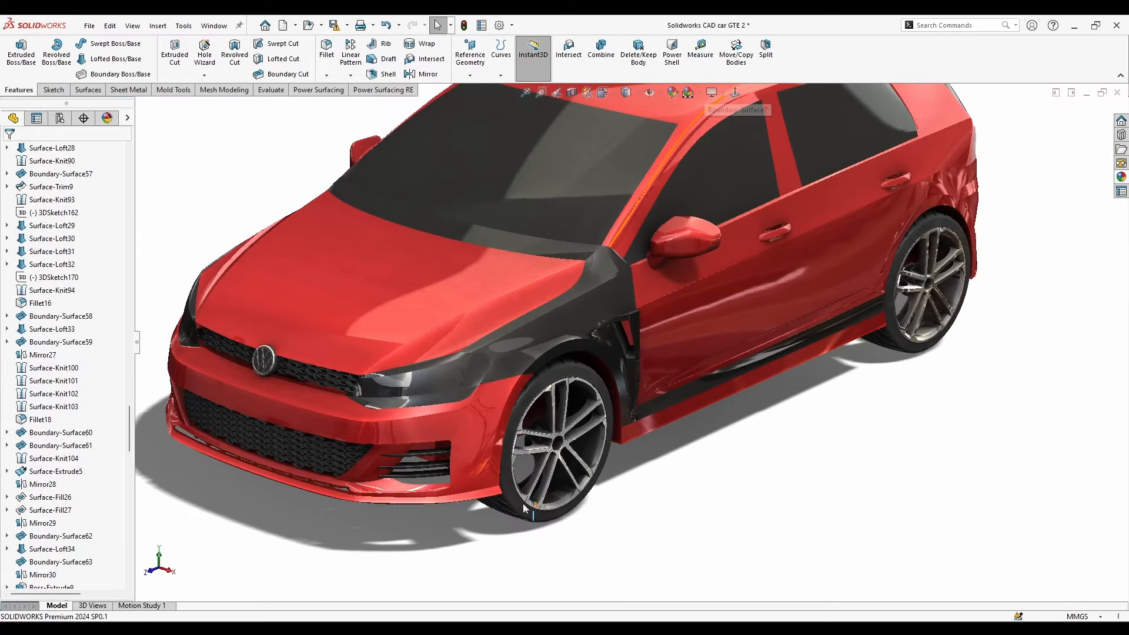
middle_drag(523, 502, 762, 158)
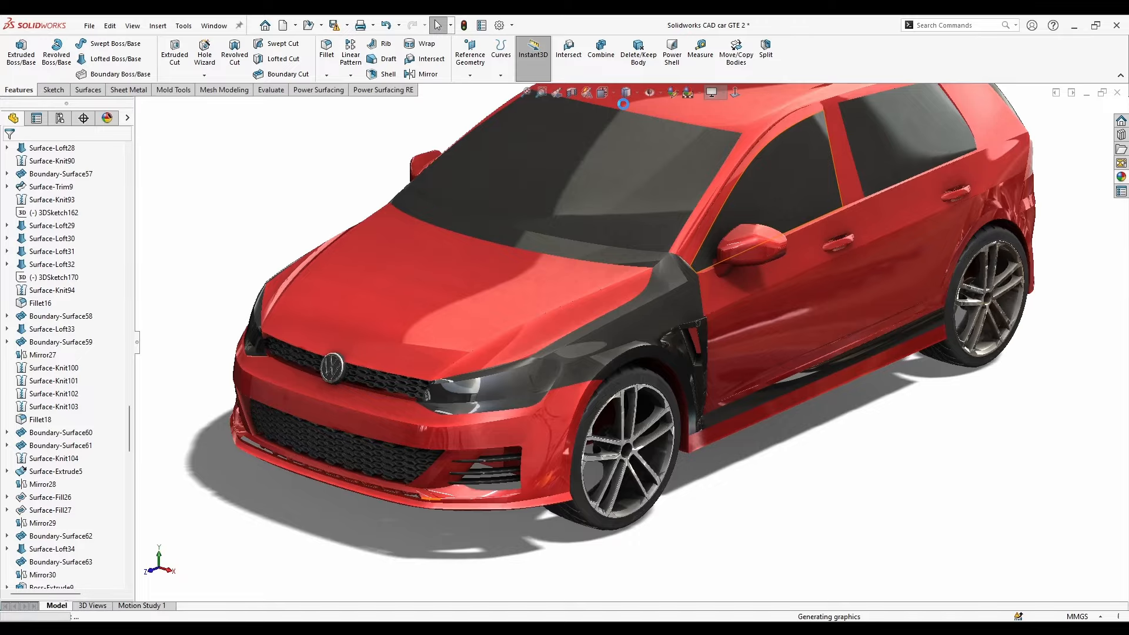
Display the car shaded with edges and examine the fender and wheel arch face boundaries on both sides.
click(628, 92)
middle_drag(338, 378, 510, 385)
scroll(309, 359, down, 3)
middle_drag(309, 359, 363, 348)
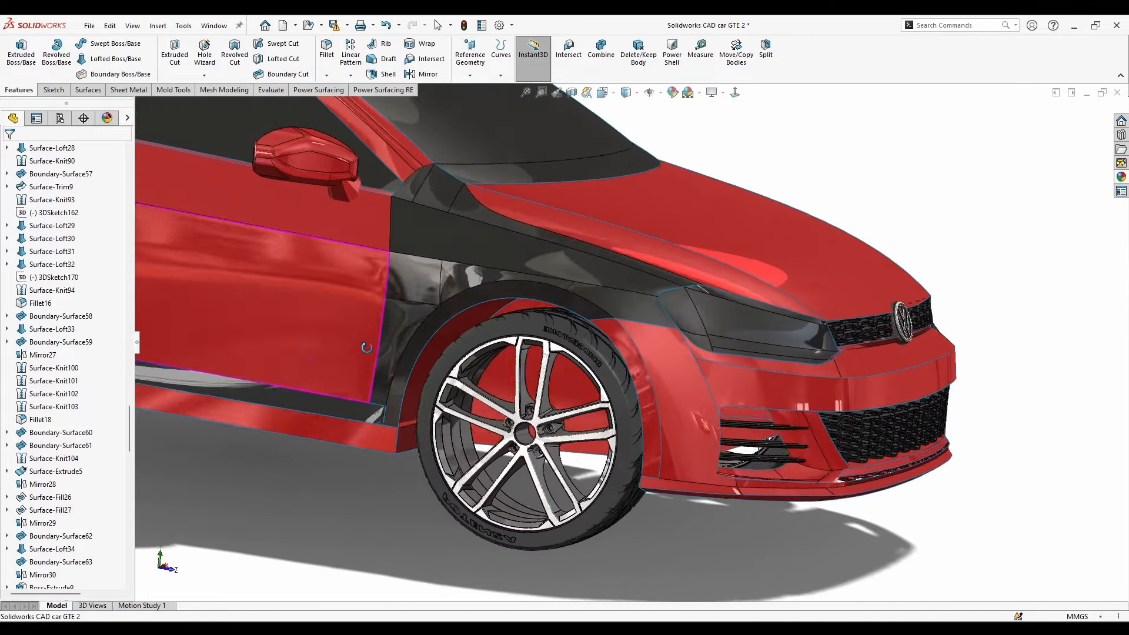
scroll(359, 347, down, 5)
middle_drag(512, 329, 658, 275)
scroll(658, 275, up, 8)
mouse_move(965, 261)
middle_down()
mouse_move(794, 251)
mouse_move(624, 300)
mouse_move(615, 315)
mouse_move(632, 306)
middle_up()
scroll(622, 302, down, 7)
Switch the display back to shaded without edges and view the whole car.
click(627, 92)
click(627, 124)
scroll(627, 512, up, 2)
middle_drag(628, 513, 663, 547)
scroll(663, 547, up, 3)
scroll(824, 499, up, 2)
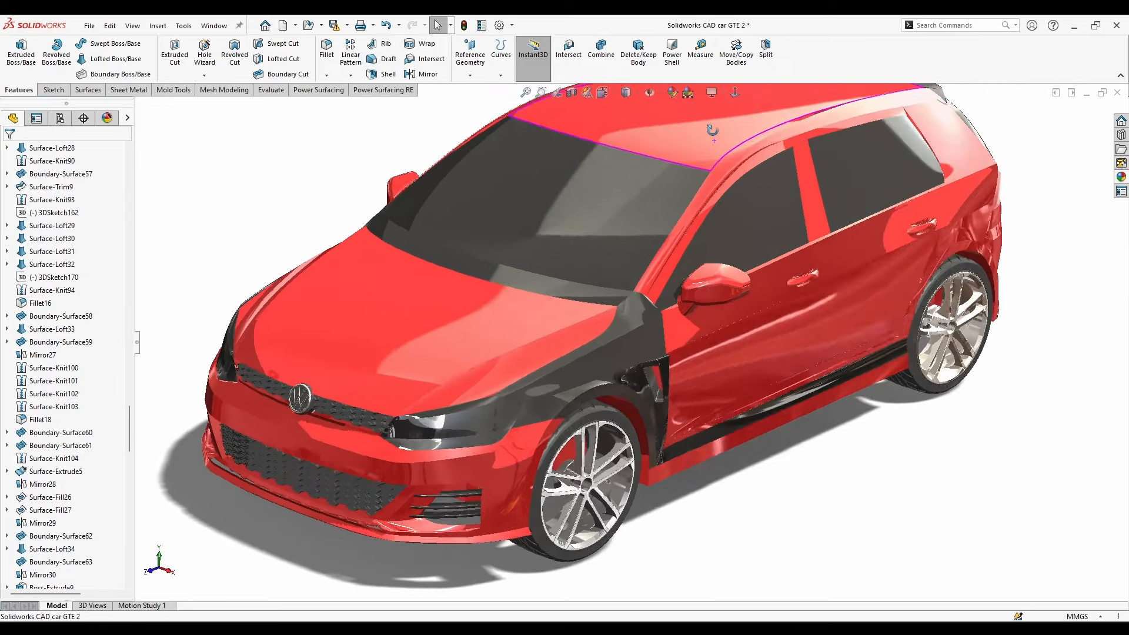
Examine the red car and its contrasting black front fender from several front and side angles.
middle_drag(709, 125, 727, 130)
middle_drag(709, 425, 746, 479)
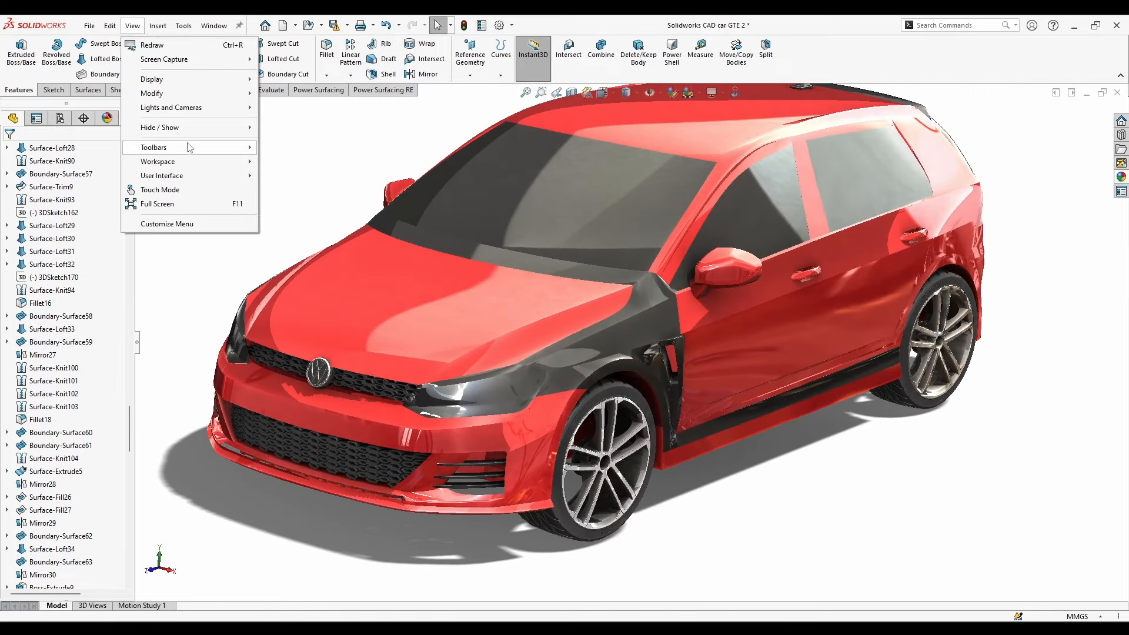
key(Return)
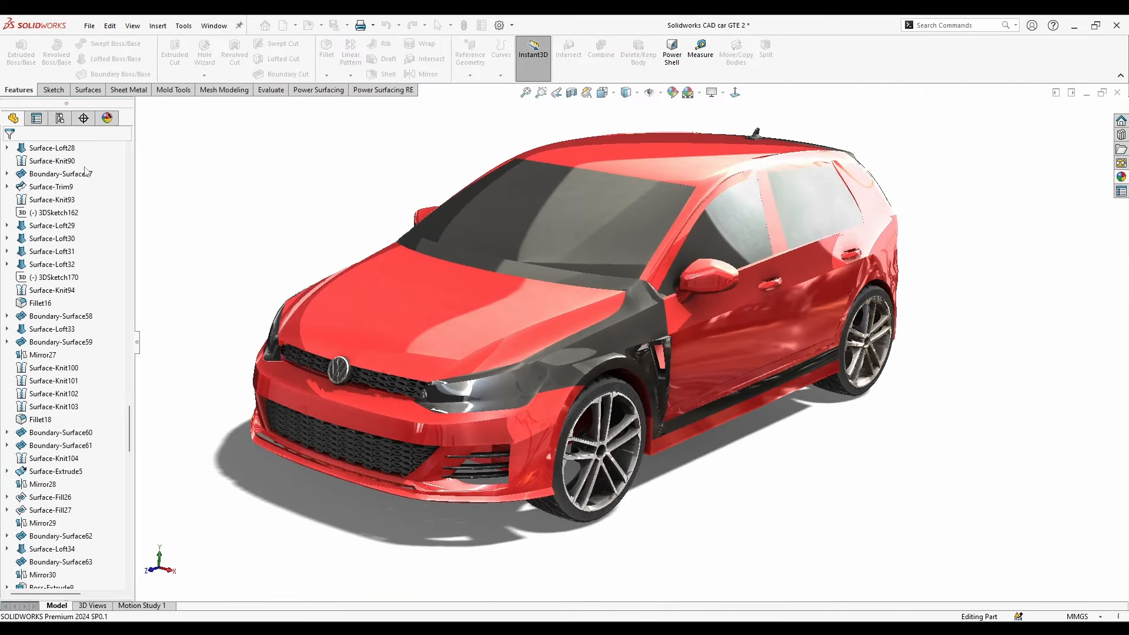
middle_drag(329, 259, 275, 245)
scroll(780, 542, up, 1)
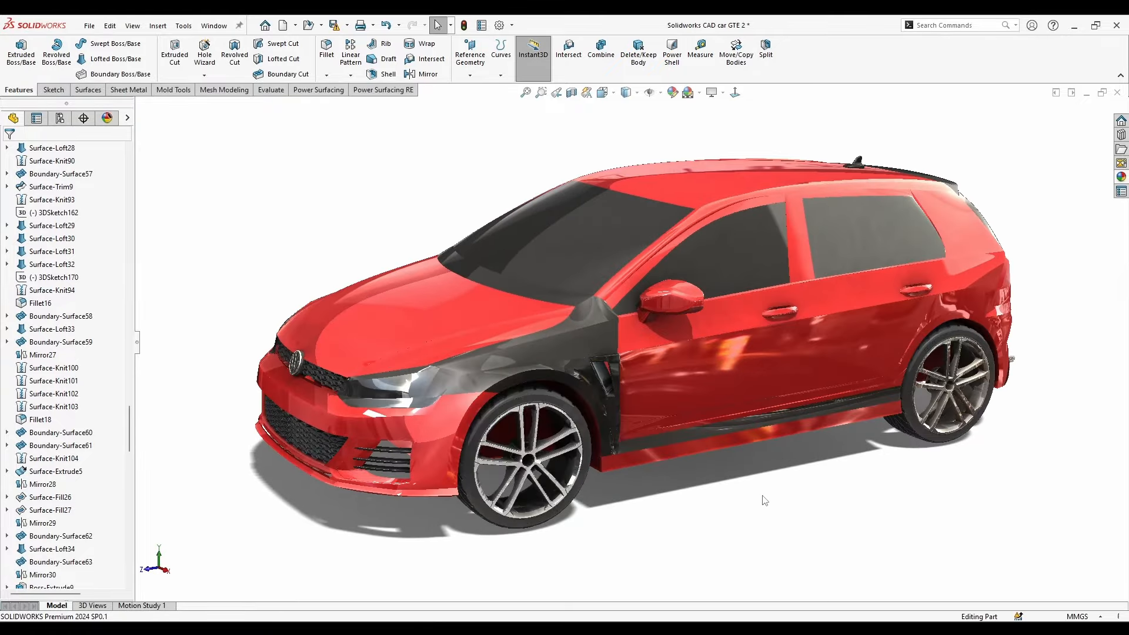
mouse_move(664, 503)
middle_down()
mouse_move(663, 468)
mouse_move(672, 511)
middle_up()
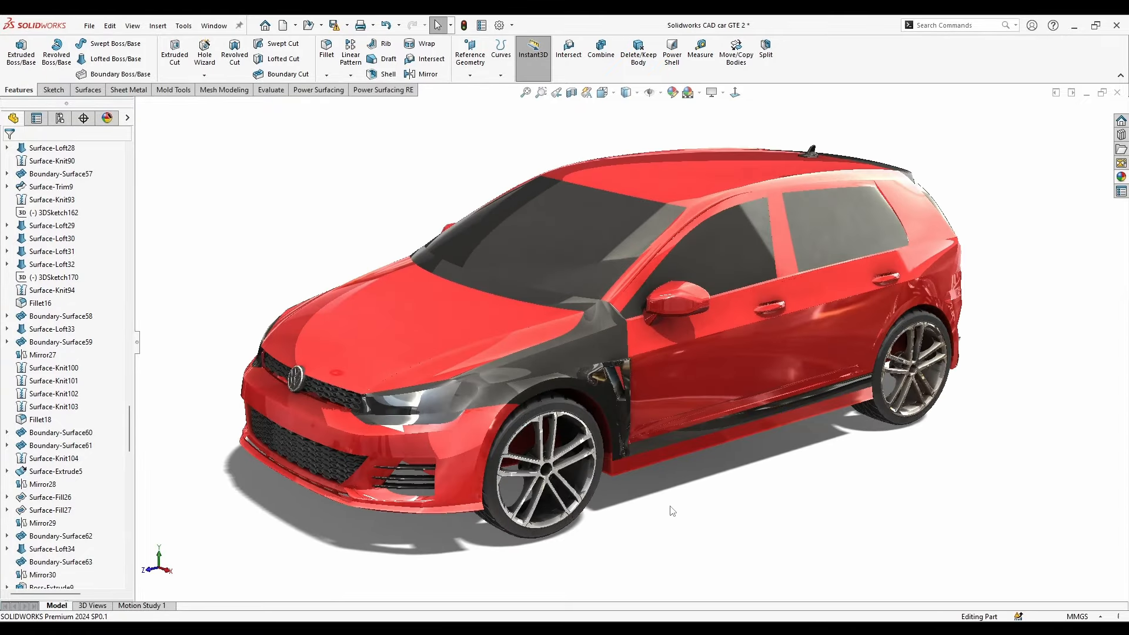
middle_drag(600, 475, 630, 483)
scroll(521, 433, down, 2)
middle_drag(347, 347, 385, 366)
scroll(956, 360, up, 2)
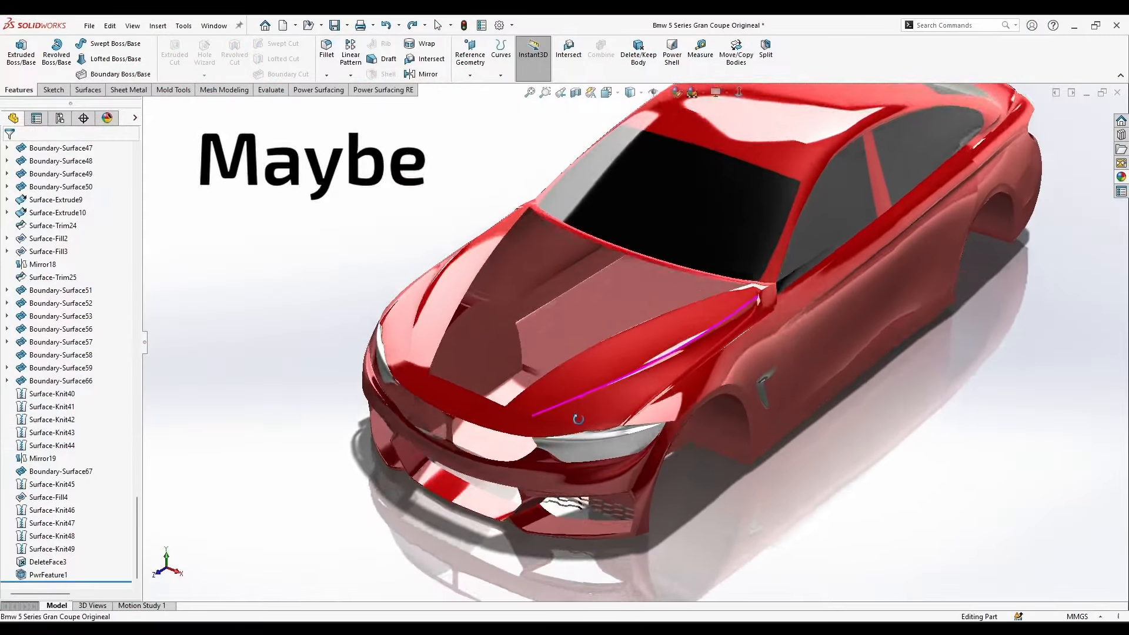
Examine the BMW 5 Series Gran Coupe body and the open area between its front fenders.
middle_drag(564, 488, 612, 364)
click(651, 365)
scroll(447, 362, down, 4)
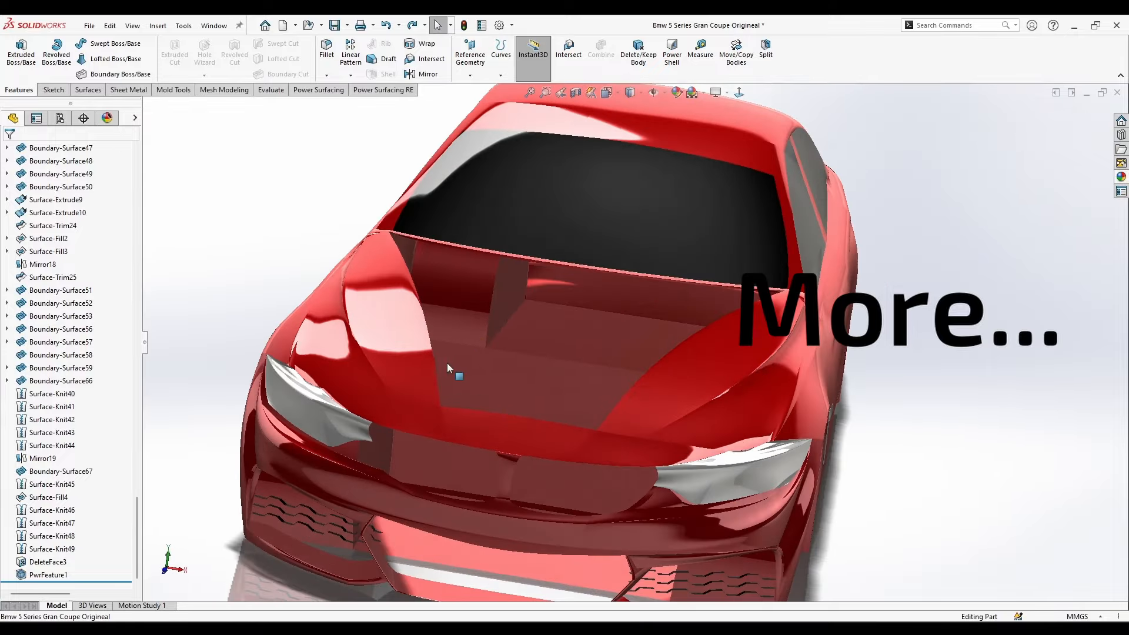
middle_drag(447, 363, 722, 291)
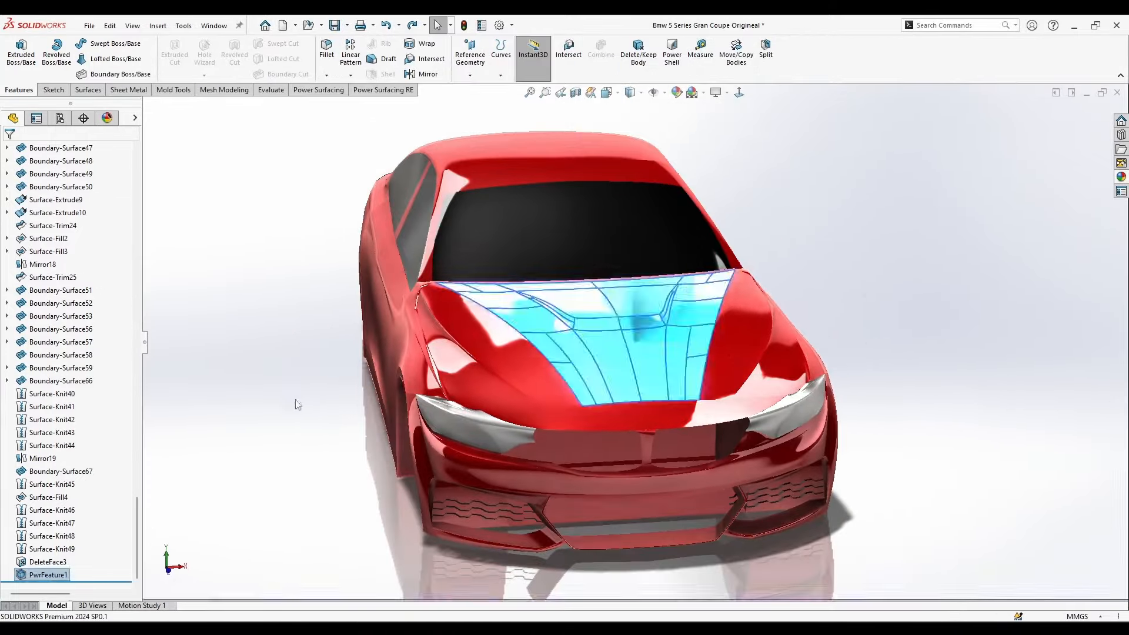
Open the hood's Power Surfacing feature for editing and examine its mesh and edges around the scoop from several angles.
scroll(802, 429, down, 4)
click(802, 428)
middle_drag(802, 428, 859, 456)
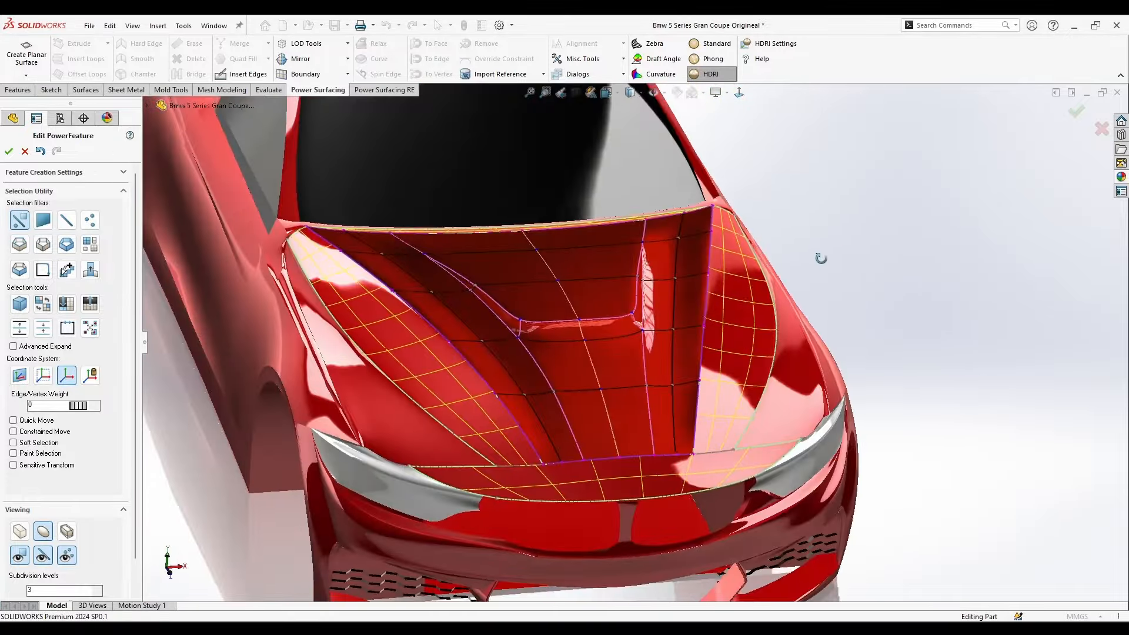
click(675, 339)
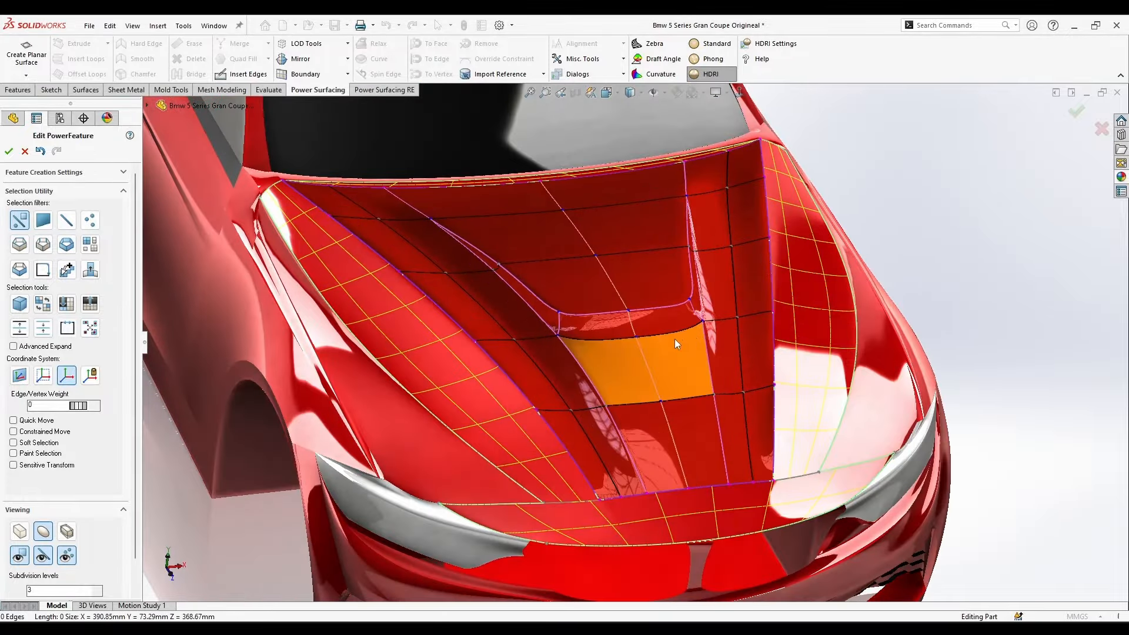
click(604, 315)
middle_drag(604, 316, 626, 301)
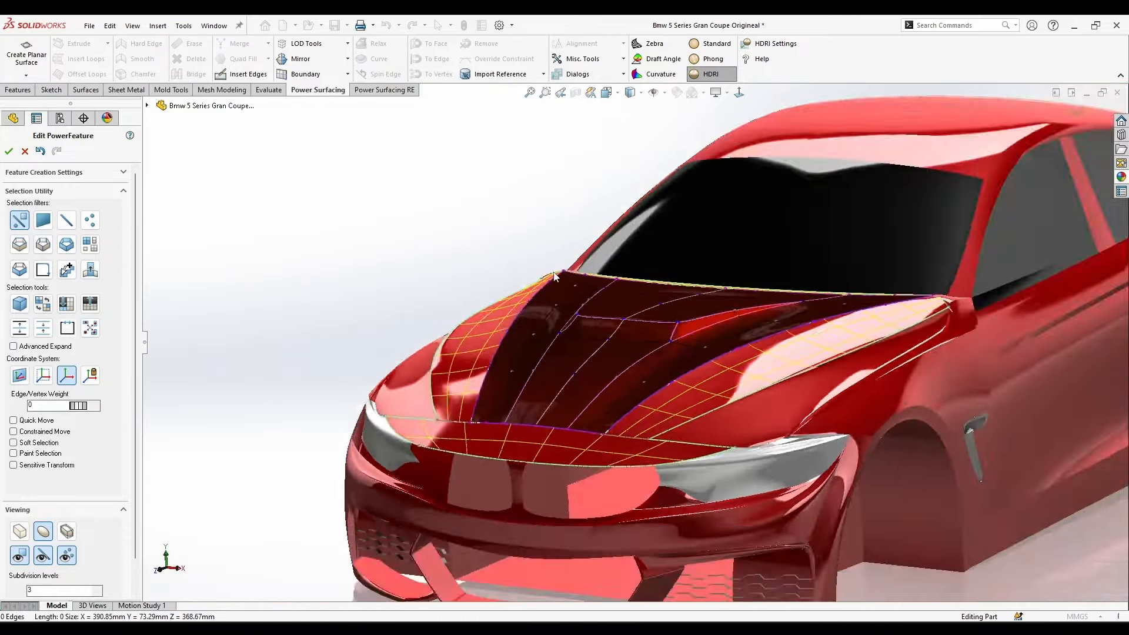
middle_drag(499, 259, 548, 330)
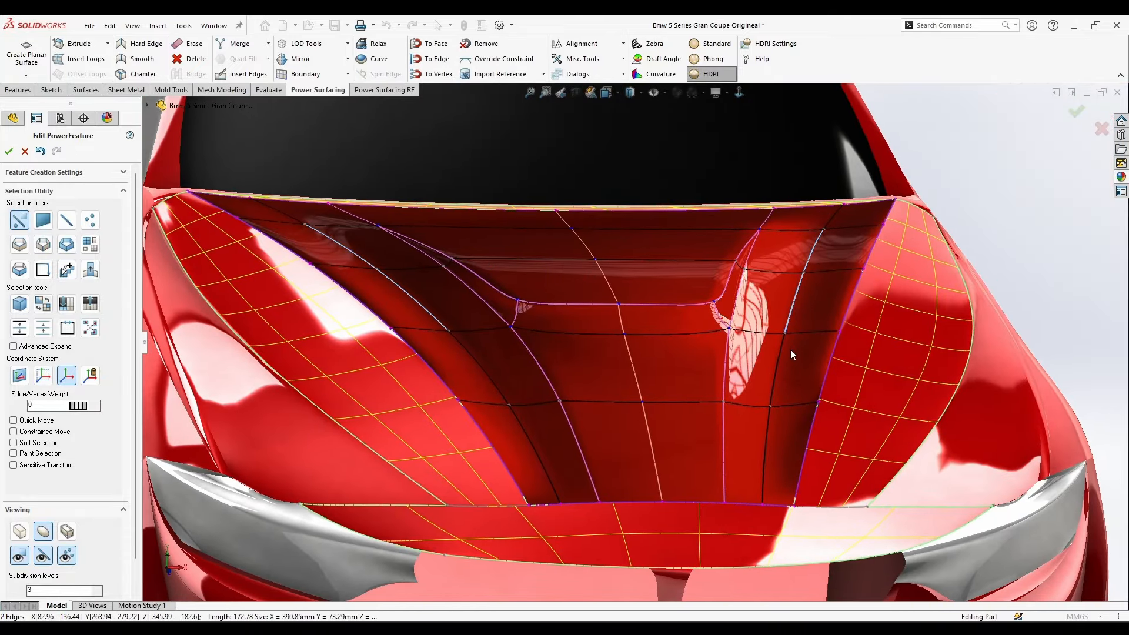
ctrl+click(778, 360)
middle_drag(779, 360, 786, 288)
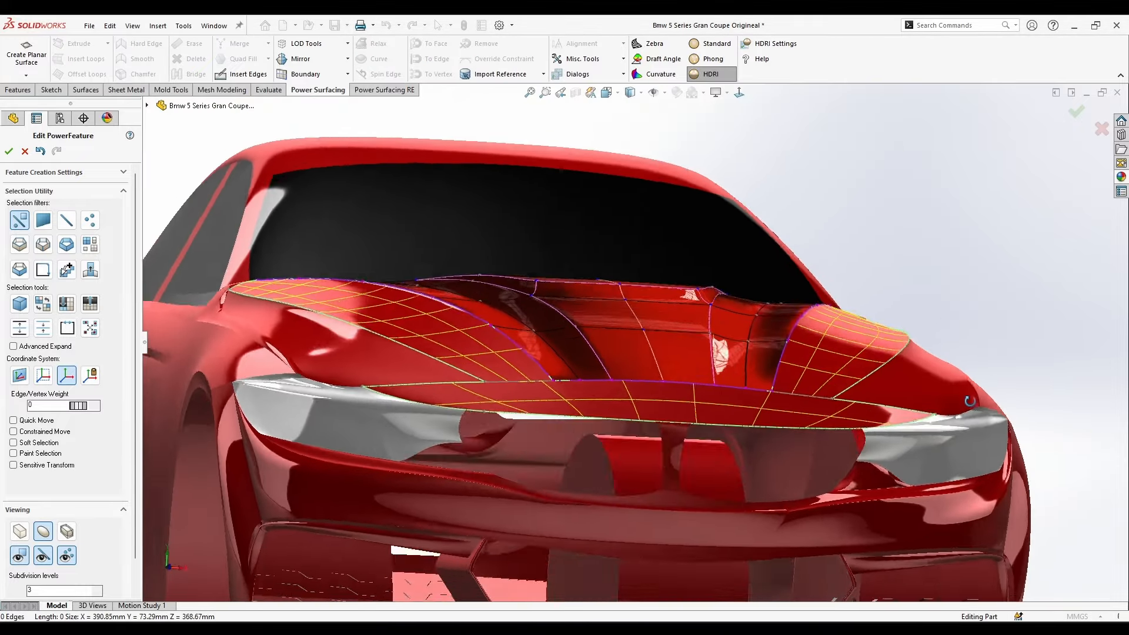
middle_drag(729, 365, 746, 404)
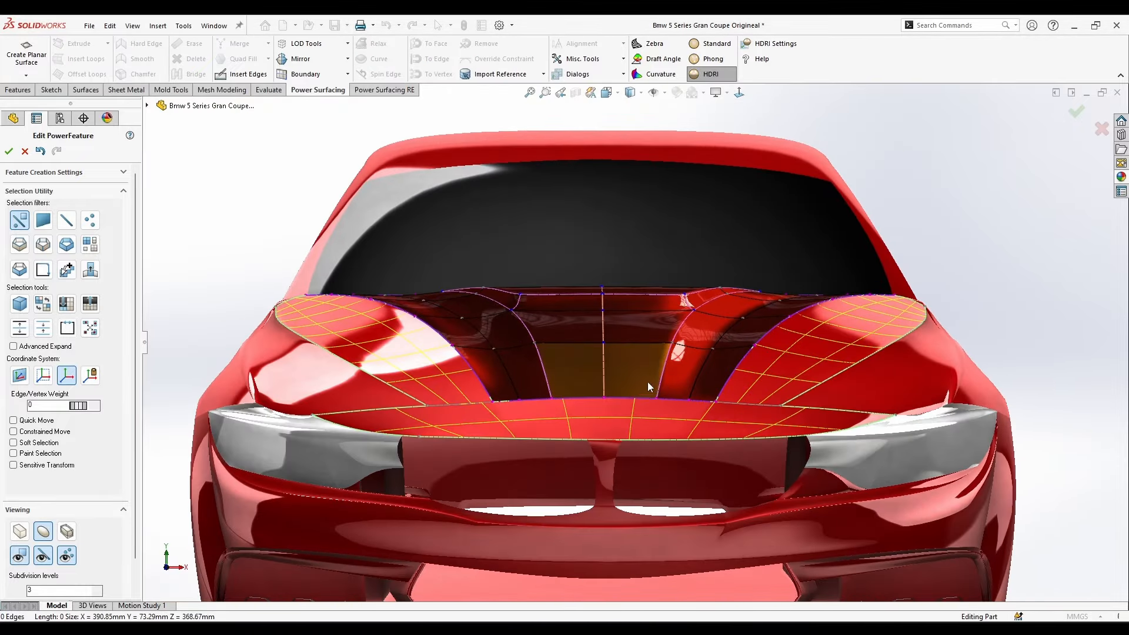
middle_drag(647, 382, 770, 444)
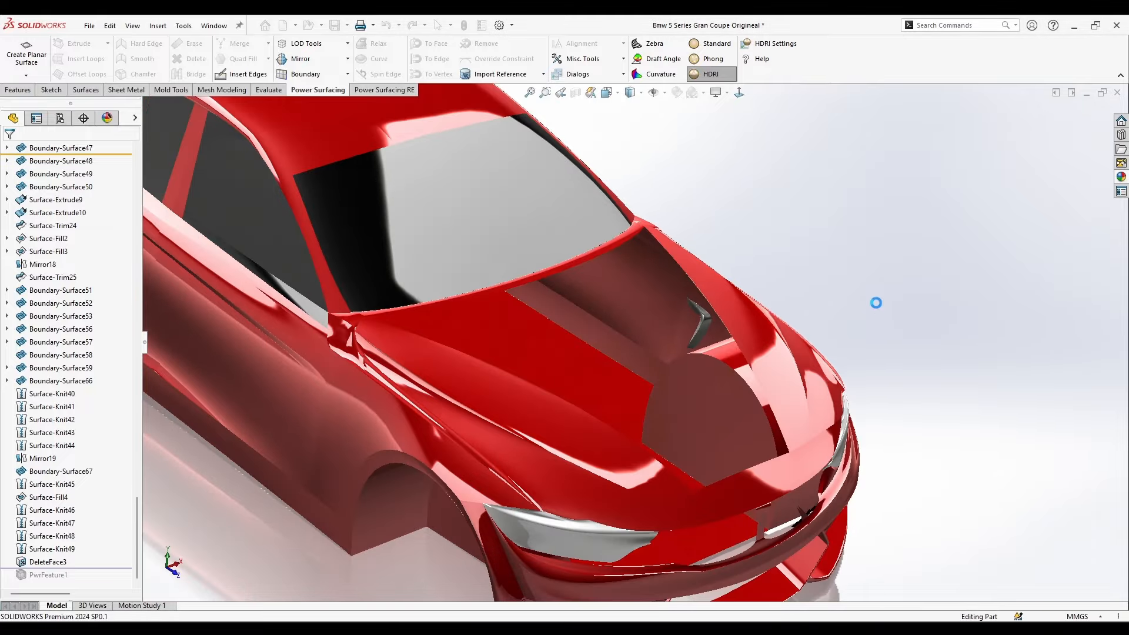
Examine the rebuilt red hood and its scoop, including how the surfaces blend into the surrounding body.
middle_drag(877, 302, 846, 353)
click(673, 506)
middle_drag(675, 517, 664, 563)
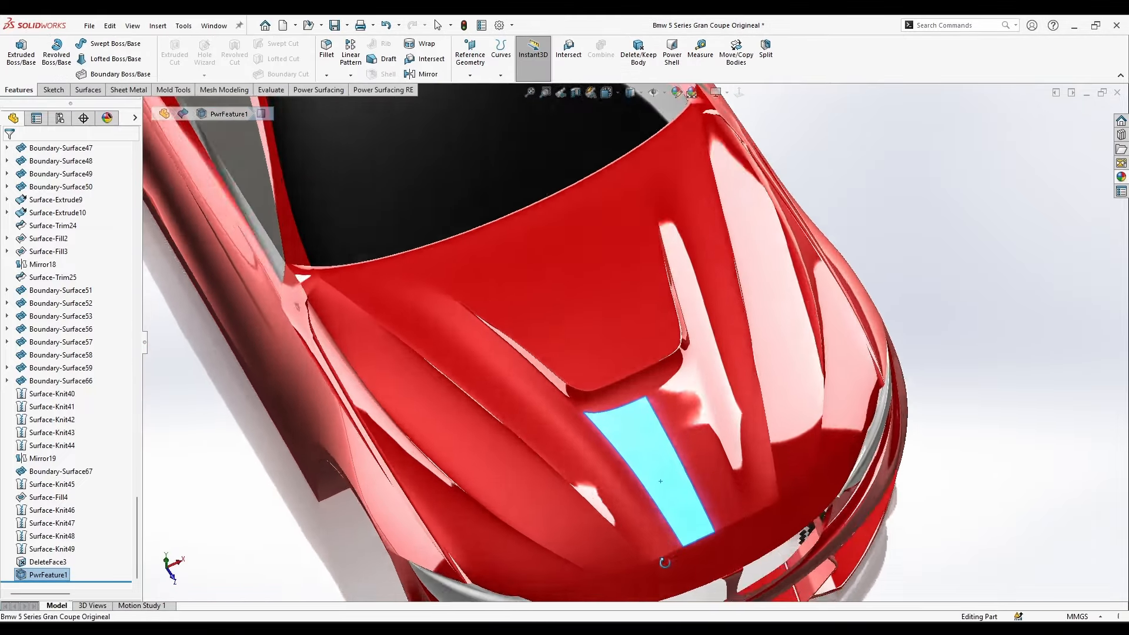
scroll(723, 512, up, 1)
middle_drag(771, 469, 698, 309)
scroll(935, 352, down, 1)
click(979, 461)
middle_drag(968, 452, 679, 347)
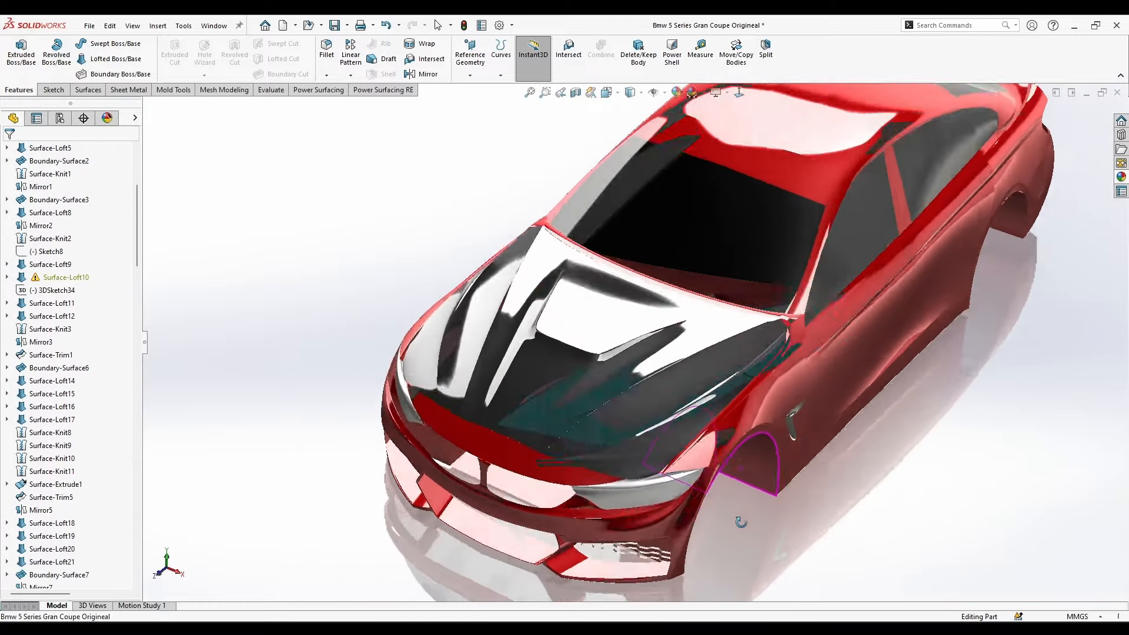
Examine the black hood against the red body and browse the available scenes.
middle_drag(738, 522, 694, 379)
scroll(732, 513, up, 1)
scroll(693, 380, down, 1)
middle_drag(738, 513, 733, 501)
scroll(733, 501, up, 1)
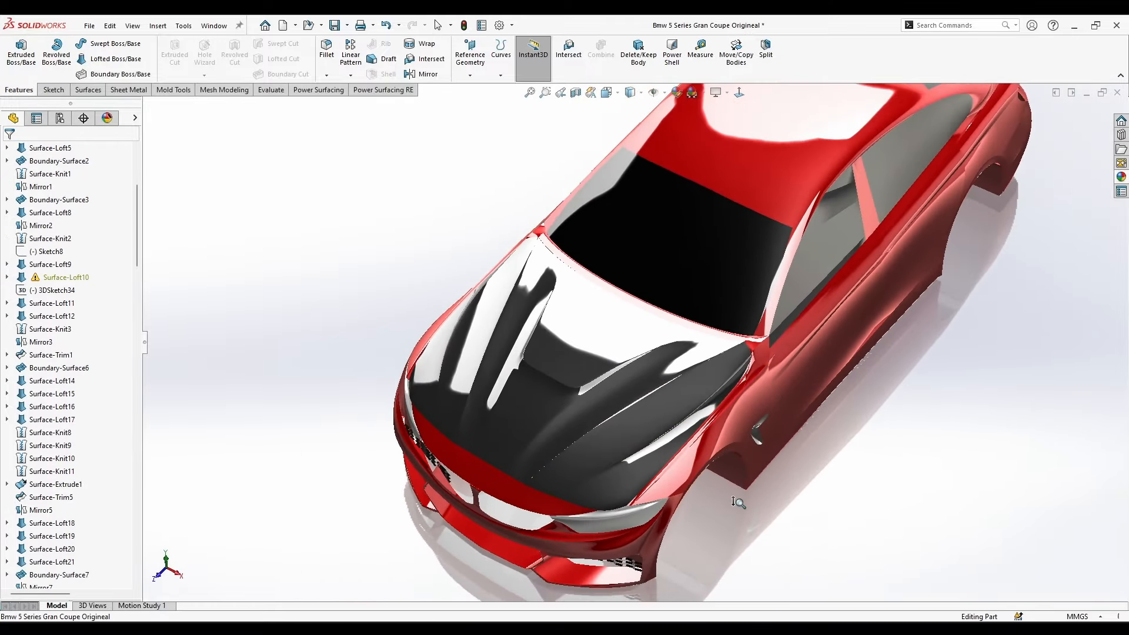
middle_drag(750, 391, 486, 186)
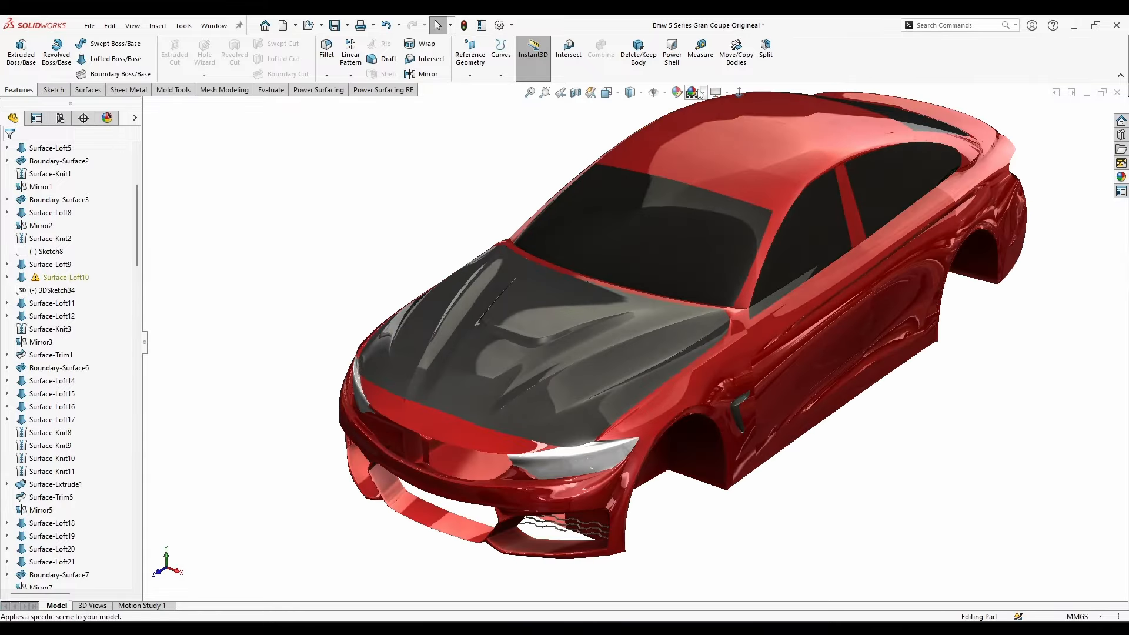
click(699, 93)
scroll(459, 183, up, 3)
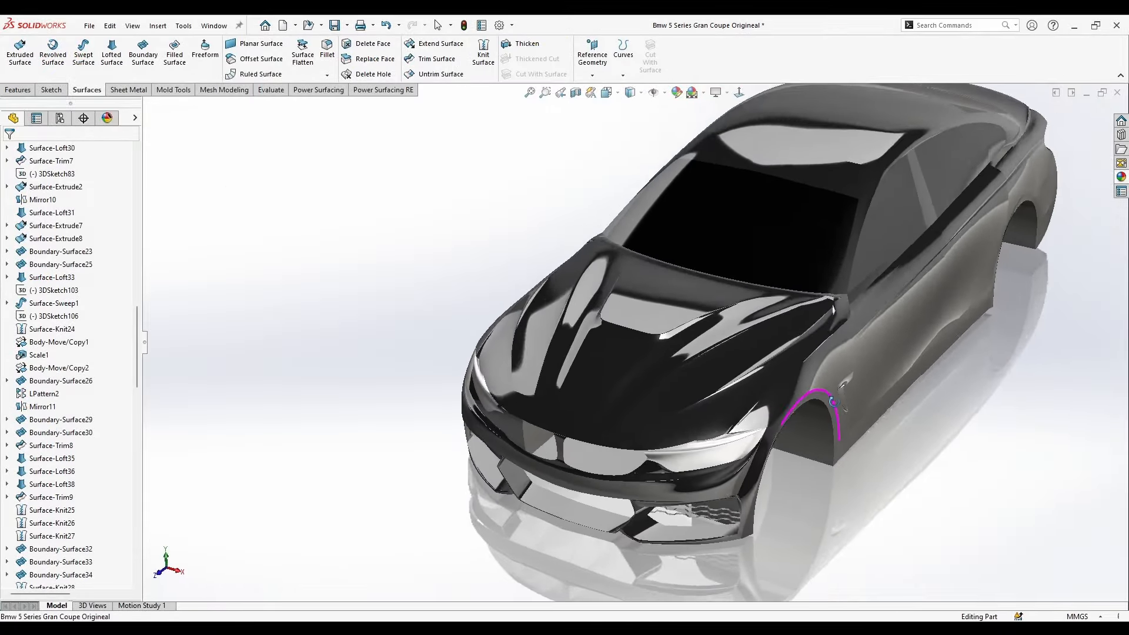
Examine the reflections across the hood and fender seams of the all-black car and review the scene choices.
middle_drag(834, 401, 829, 412)
scroll(721, 362, down, 2)
middle_drag(717, 355, 681, 382)
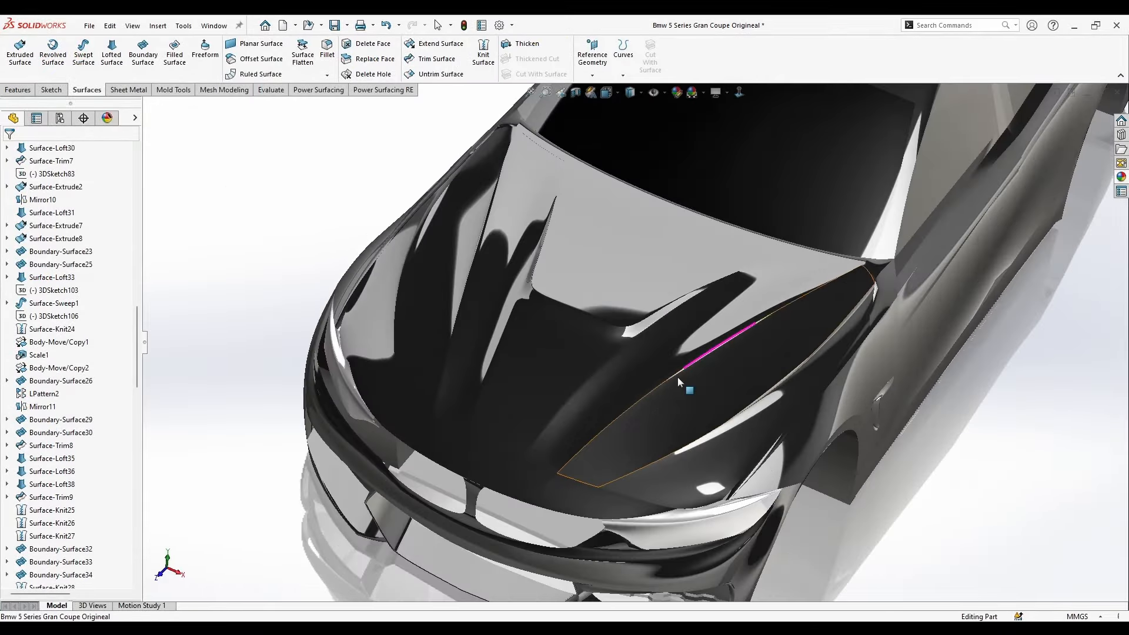
scroll(688, 388, down, 8)
middle_drag(720, 424, 770, 435)
scroll(773, 394, up, 5)
scroll(524, 460, up, 3)
middle_drag(652, 430, 742, 349)
click(692, 94)
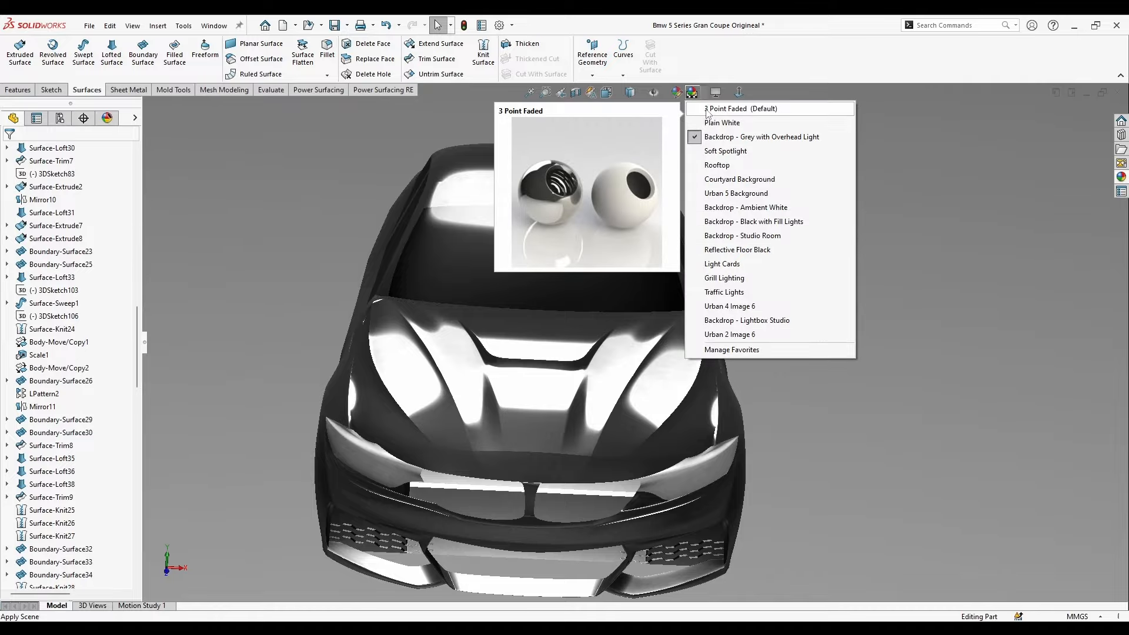
Display zebra stripes on the car and examine the stripe flow across the hood's boundaries.
click(461, 60)
key(Return)
middle_drag(747, 291, 688, 369)
scroll(687, 370, up, 3)
scroll(687, 369, down, 4)
middle_drag(546, 437, 547, 521)
scroll(546, 520, up, 1)
scroll(5, 488, down, 4)
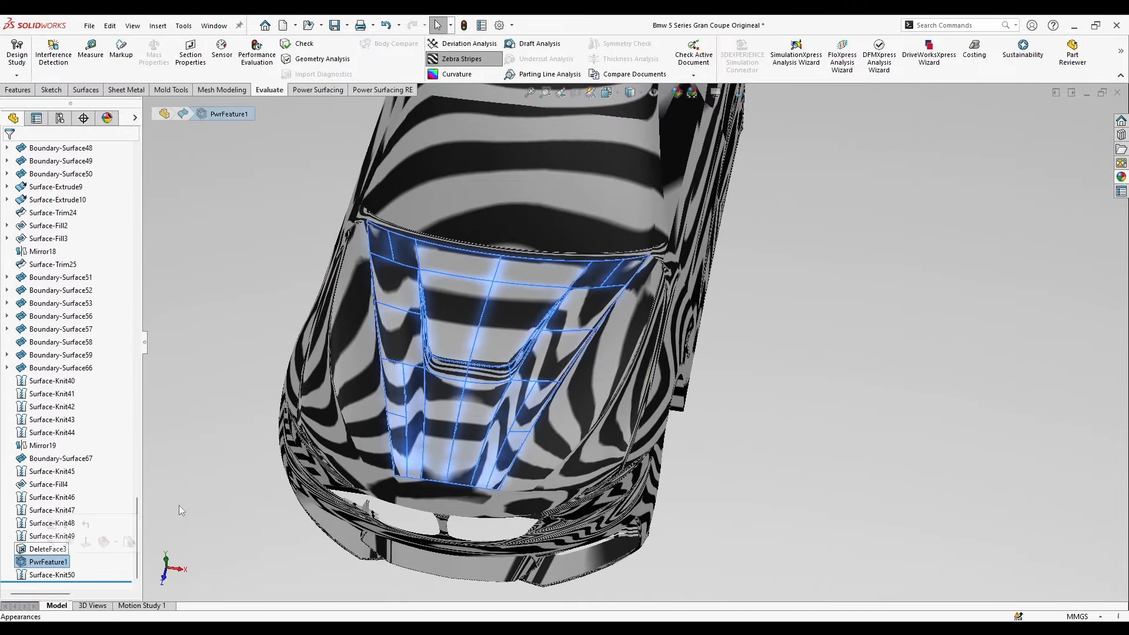
middle_drag(329, 406, 352, 421)
scroll(382, 405, down, 2)
middle_drag(603, 471, 627, 431)
scroll(628, 431, up, 3)
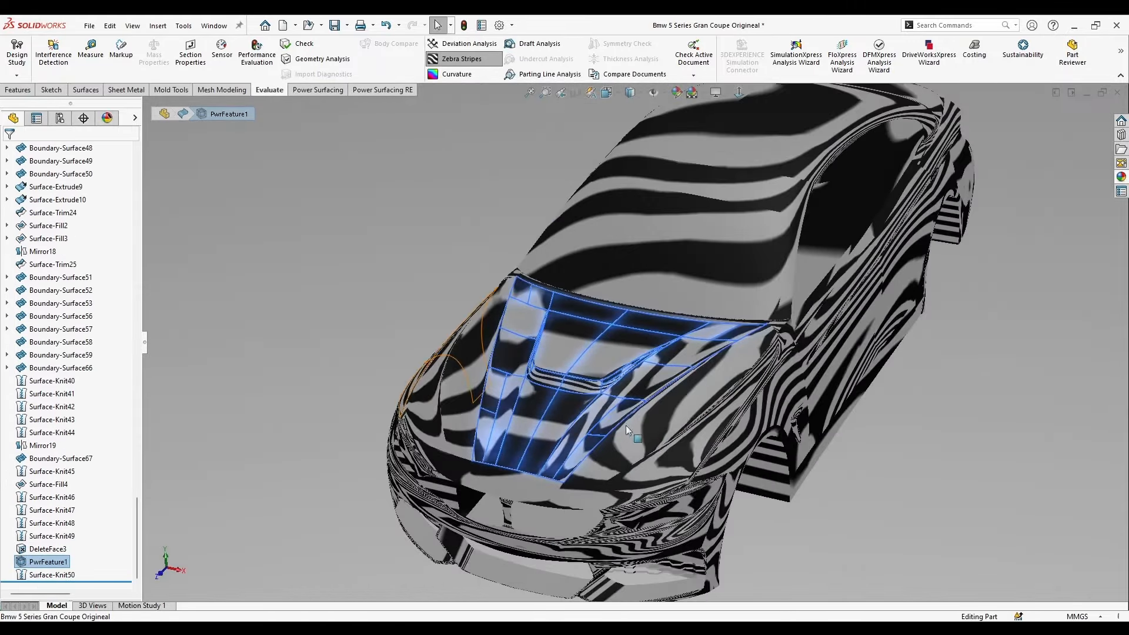
Add the Curvature display to the car and examine the hood's transitions.
click(453, 72)
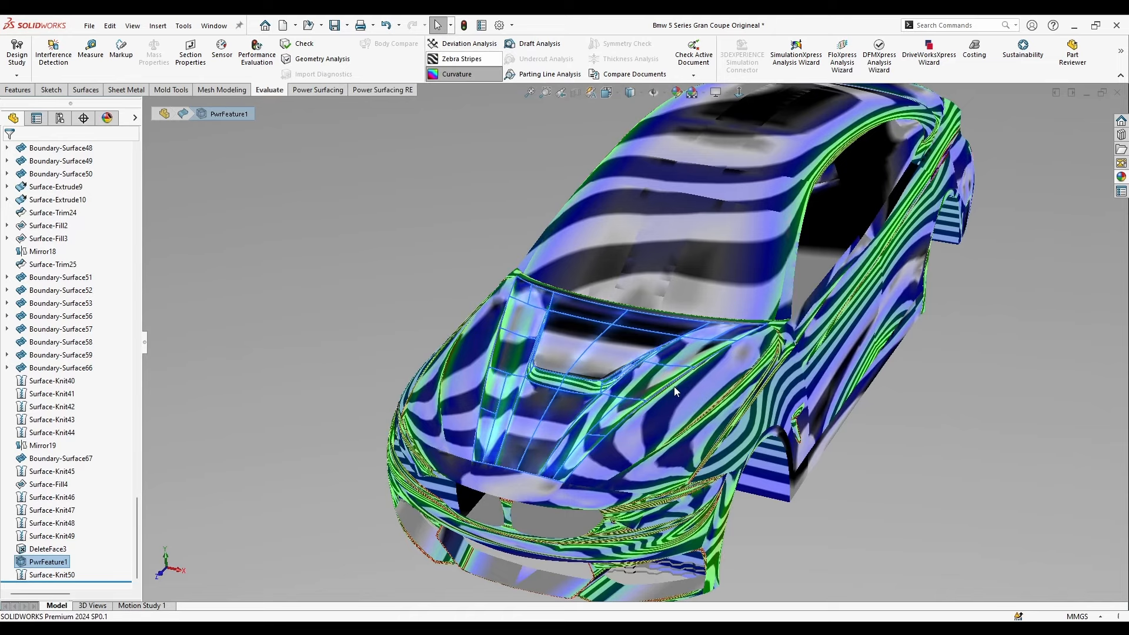
middle_drag(673, 455, 736, 466)
click(739, 498)
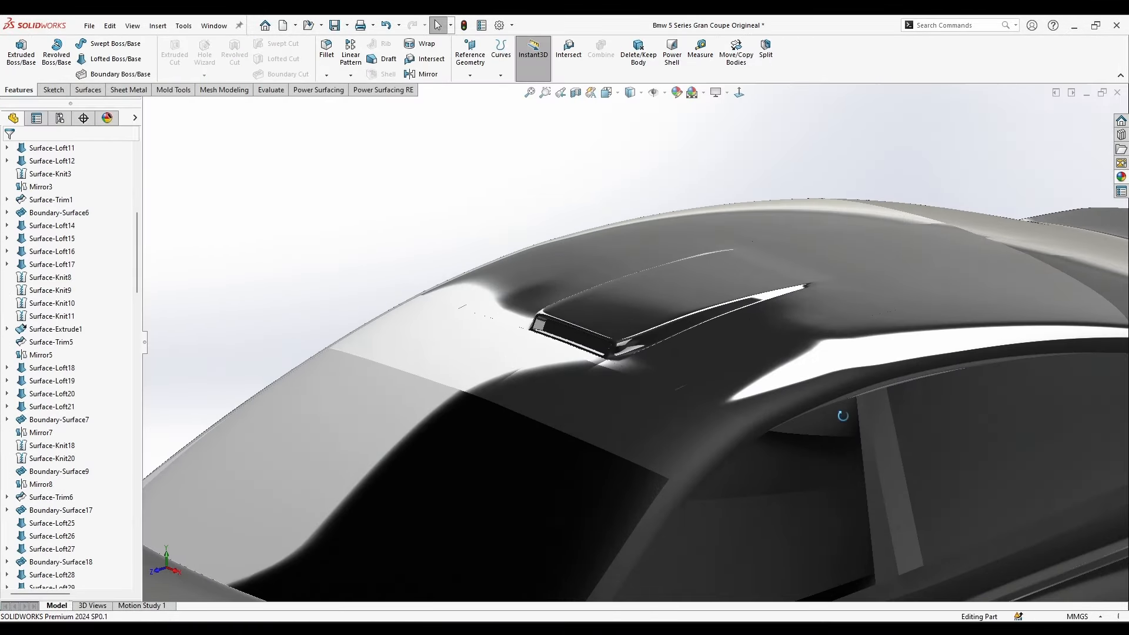
Examine the scoop on the black car's roof up close and from the surrounding body.
middle_drag(811, 377, 828, 391)
scroll(798, 332, down, 4)
middle_drag(425, 345, 438, 26)
scroll(454, 337, down, 6)
scroll(947, 522, up, 2)
scroll(957, 541, up, 6)
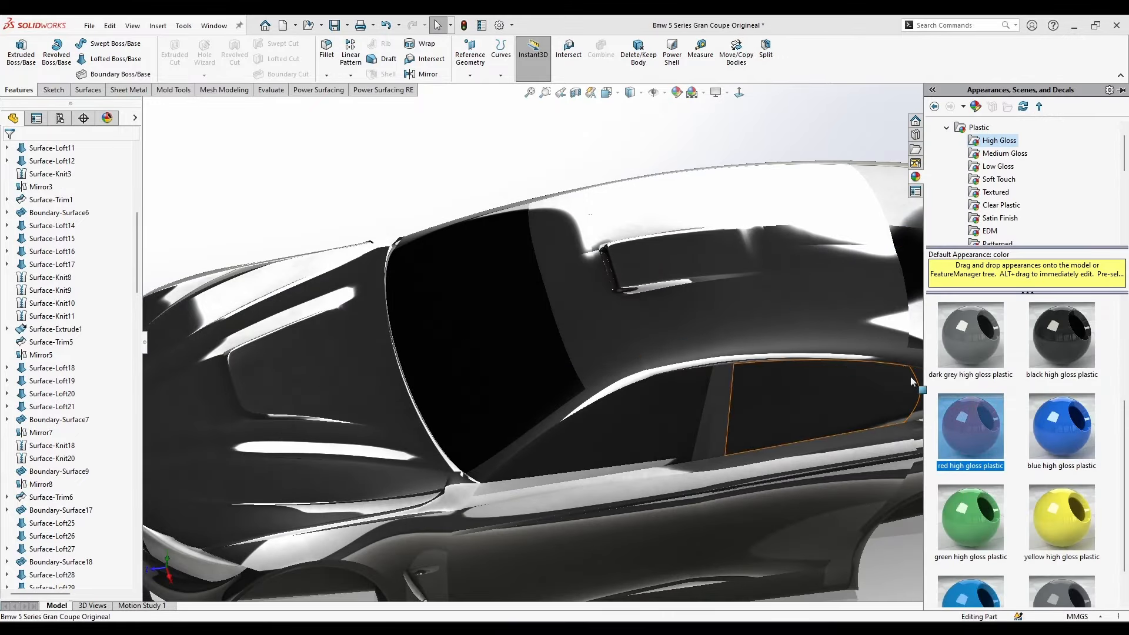
Apply the red high gloss plastic appearance to the car body and inspect the roof scoop.
click(766, 289)
middle_drag(766, 288, 701, 481)
scroll(664, 299, down, 4)
middle_drag(664, 298, 844, 389)
scroll(591, 349, down, 5)
middle_drag(587, 349, 589, 360)
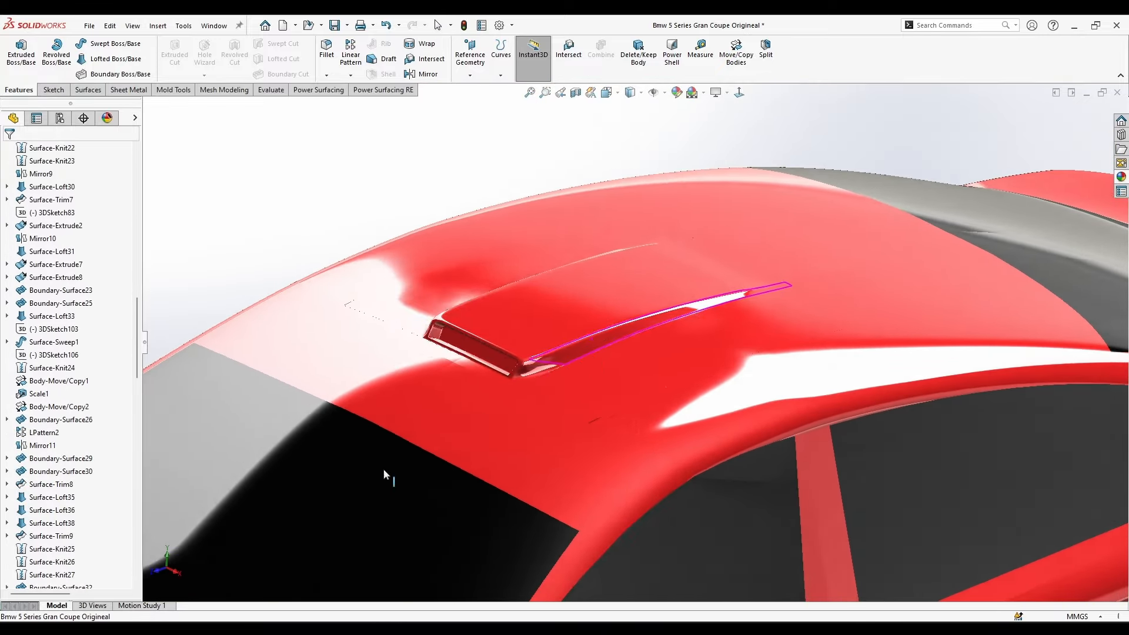
Inspect the roof with its scoop rolled back, and roll the model forward past the scoop's Power Surfacing feature.
middle_drag(332, 419, 709, 500)
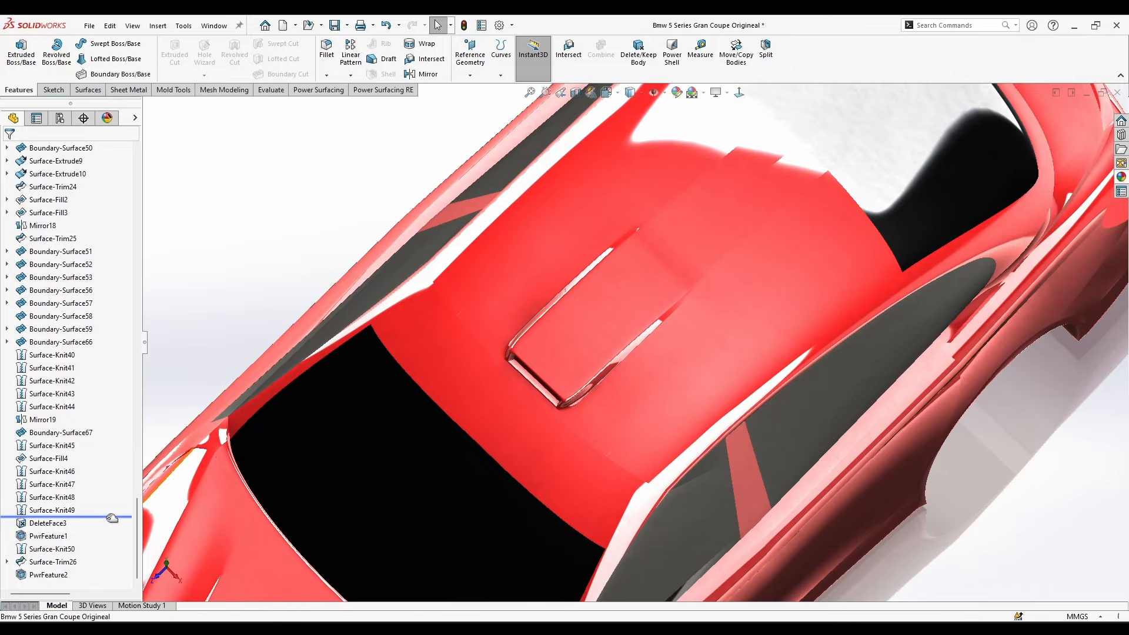
middle_drag(707, 518, 716, 539)
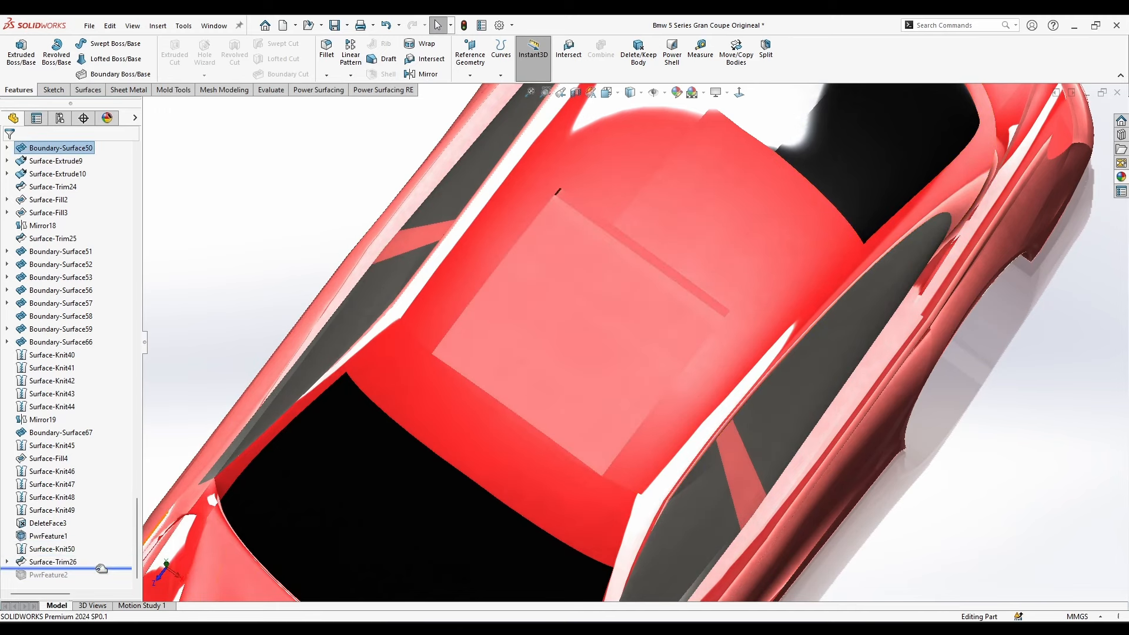
middle_drag(360, 532, 357, 490)
drag(98, 569, 98, 582)
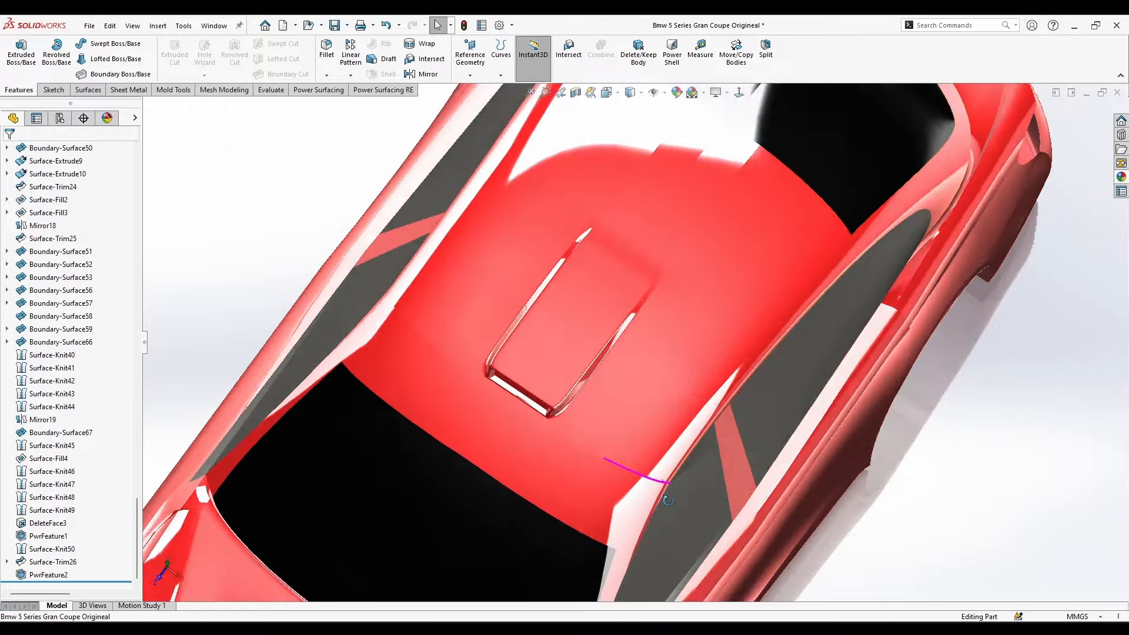
Examine the roof scoop's control mesh in its Power Surfacing feature and exit the edit, discarding changes.
middle_drag(661, 461, 620, 429)
scroll(521, 353, down, 4)
click(541, 359)
scroll(651, 468, up, 7)
middle_drag(652, 468, 662, 302)
scroll(662, 299, down, 5)
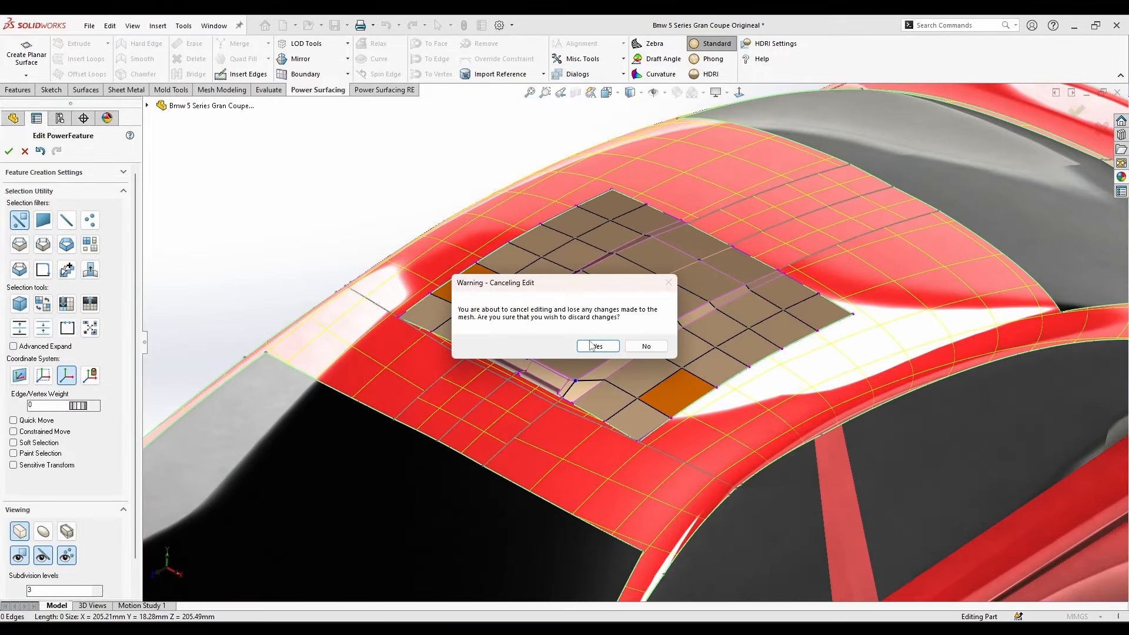
click(595, 346)
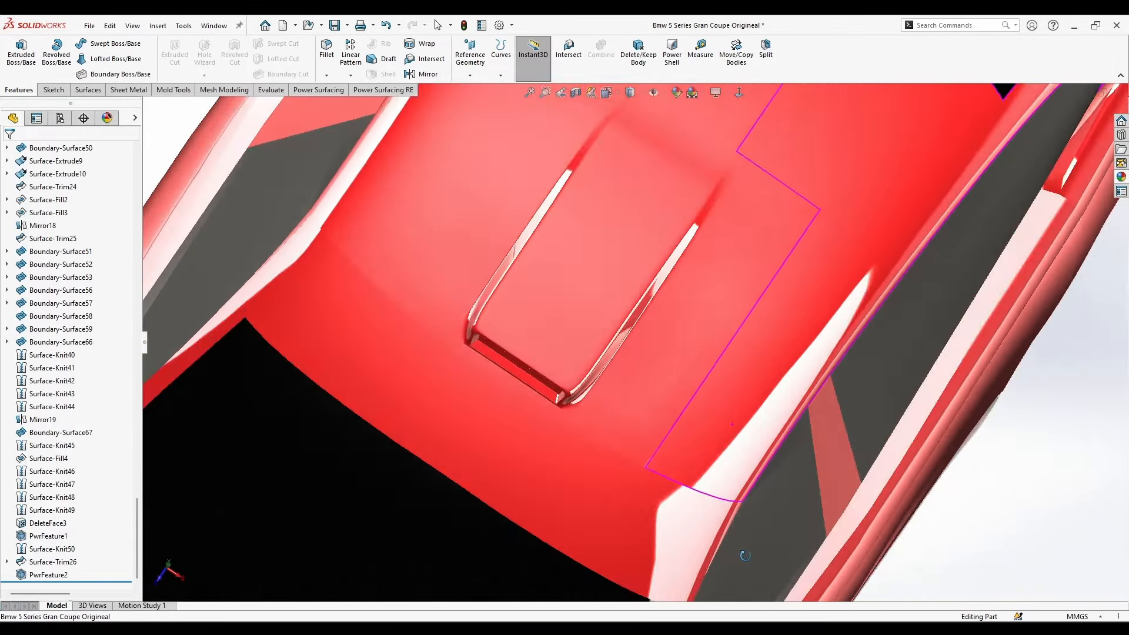
Examine the complete red car with its hood and roof scoops from the front and side.
scroll(706, 376, up, 6)
click(270, 90)
middle_drag(376, 377, 376, 218)
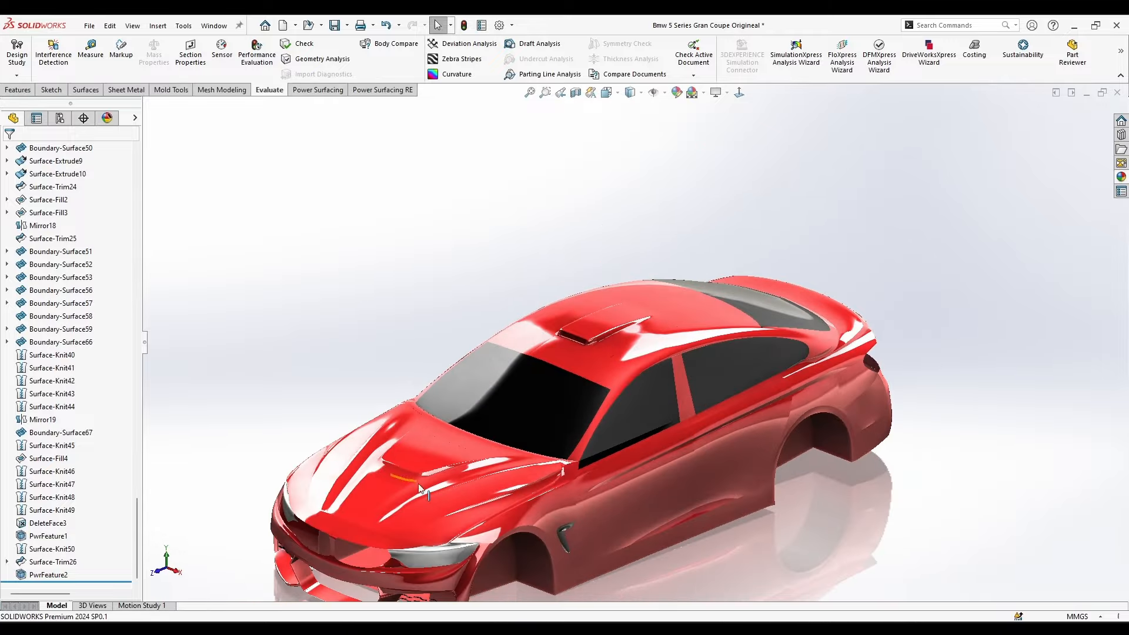
middle_drag(723, 447, 594, 330)
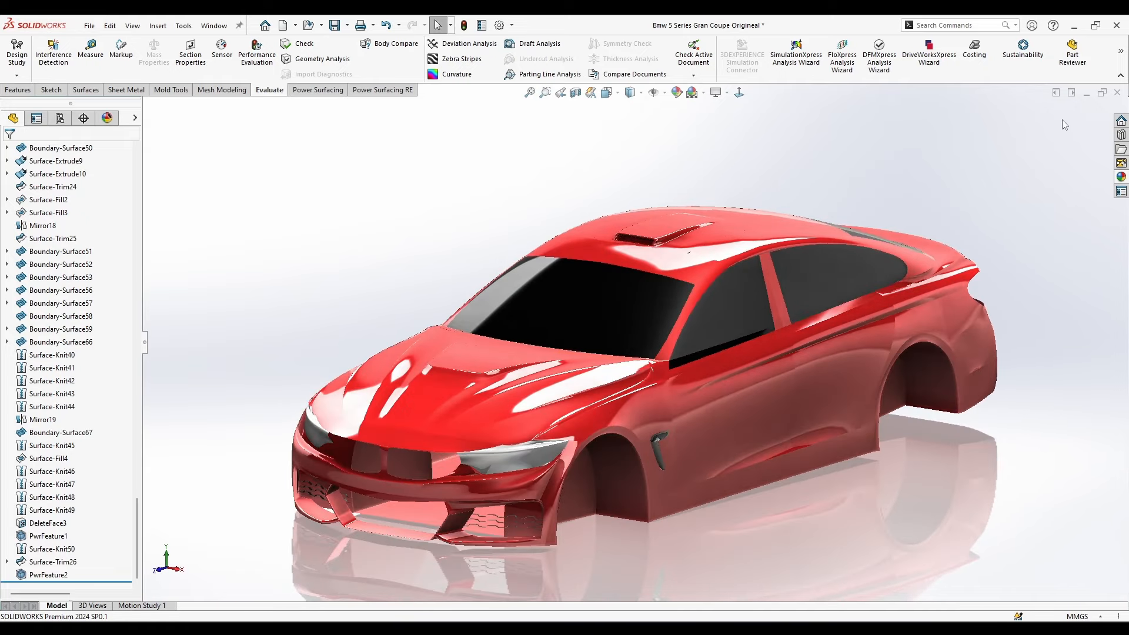